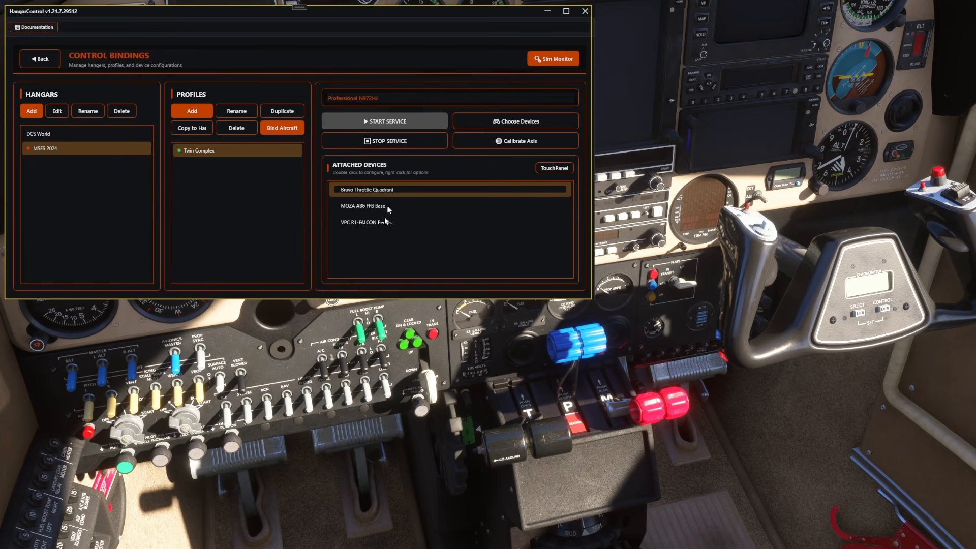
Step: Open the Bravo Throttle Quadrant configuration, switch its preset to MSFS Default and set it back to Custom
double_click(389, 190)
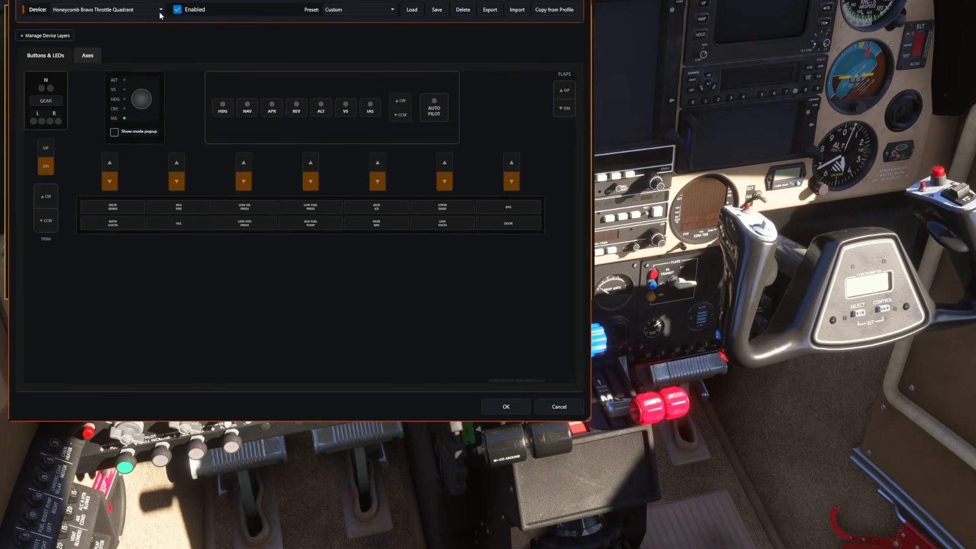
left_click(377, 11)
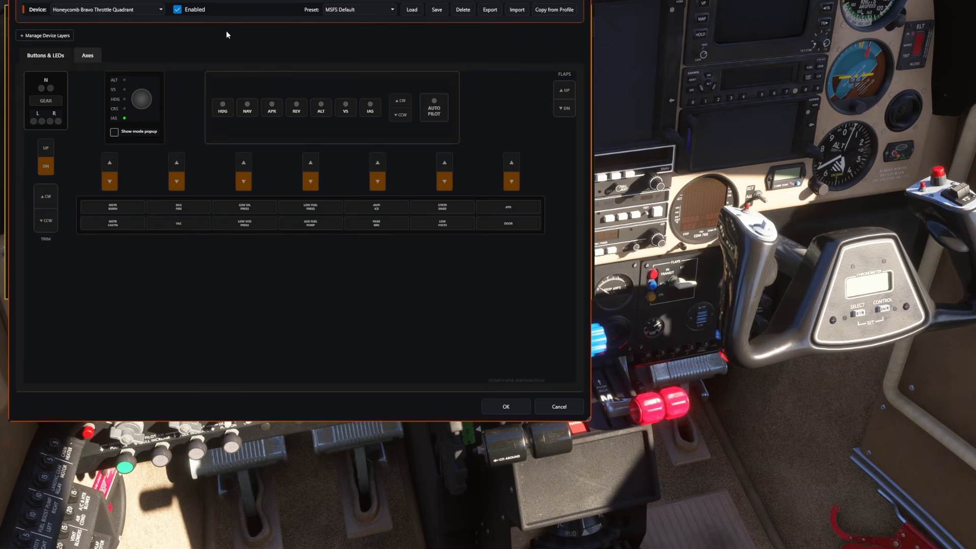
left_click(368, 11)
left_click(336, 24)
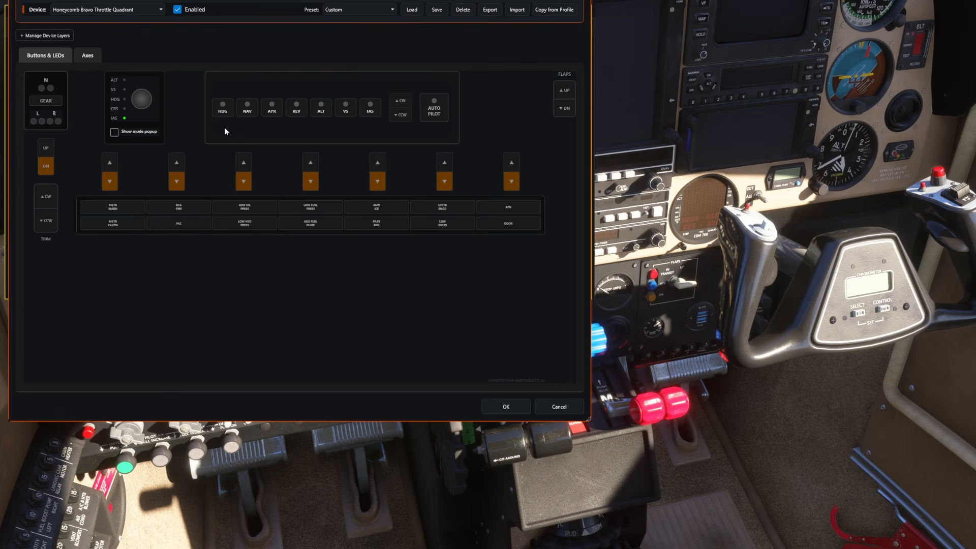
Step: Look at the throttle quadrant's axes and the binding of axis Y, and close the device configuration
left_click(97, 62)
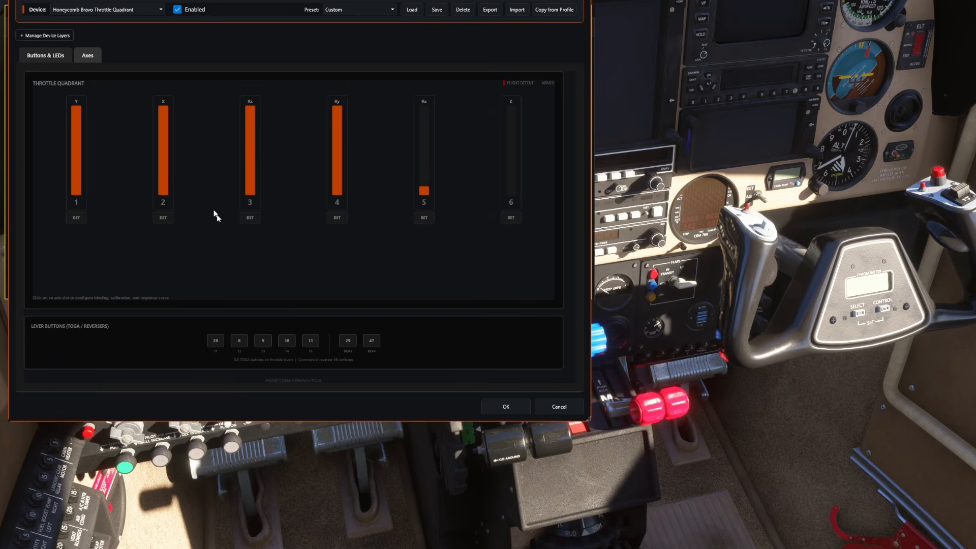
left_click(76, 138)
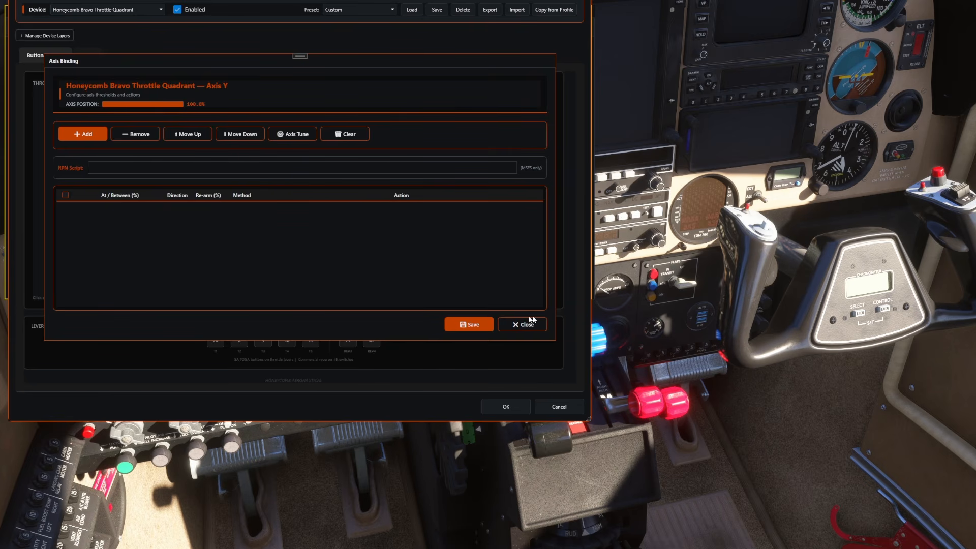
left_click(478, 327)
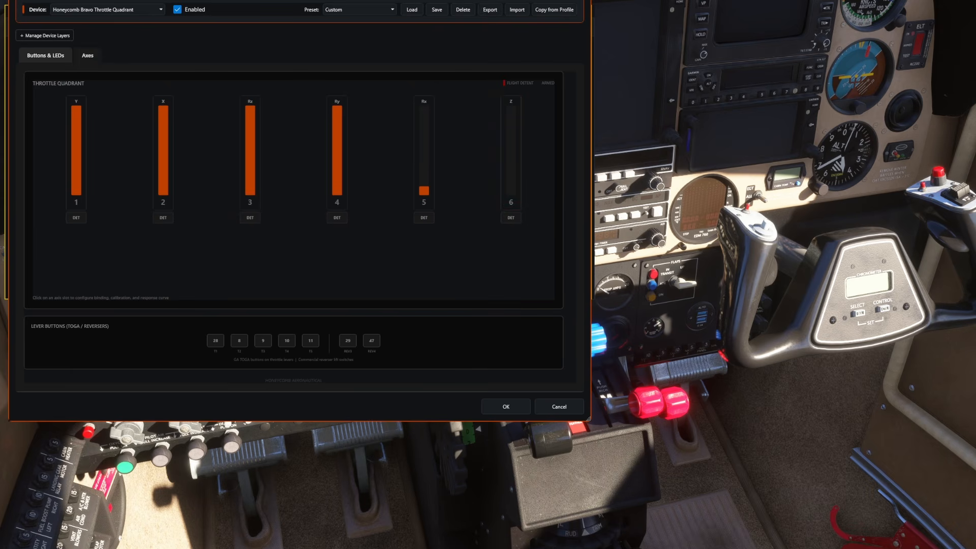
left_click(505, 407)
left_click_drag(425, 14, 213, 0)
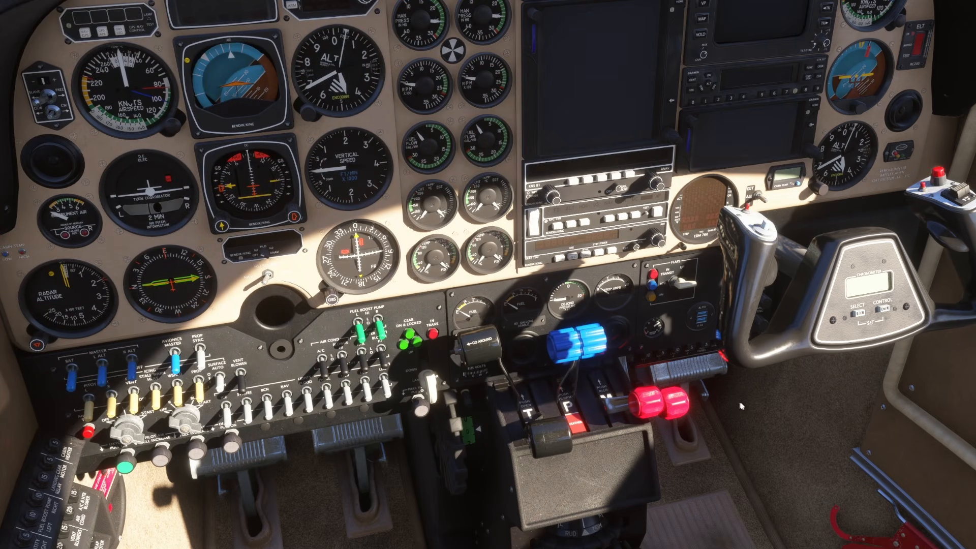
Step: Switch to Microsoft Flight Simulator 2024, open its control settings and look through the devices list
key("Escape")
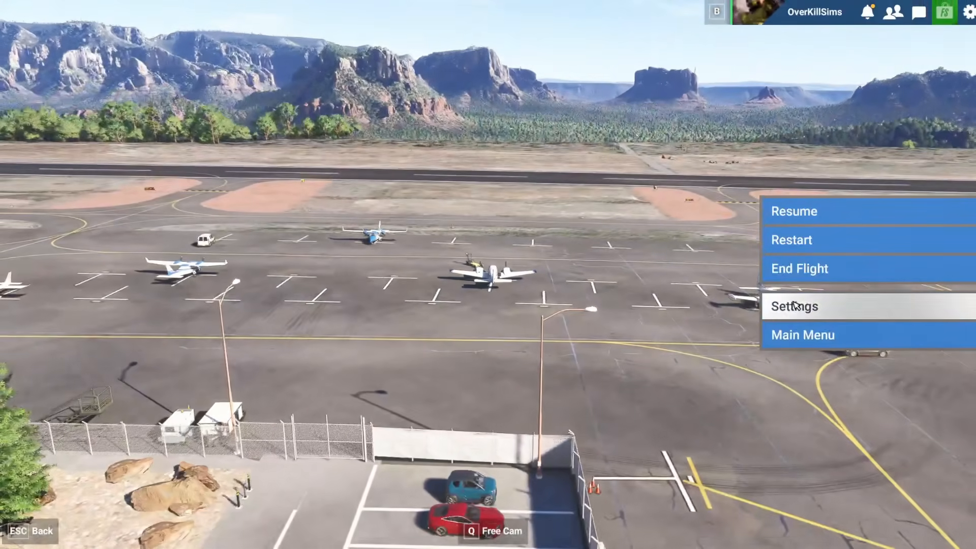
left_click(794, 305)
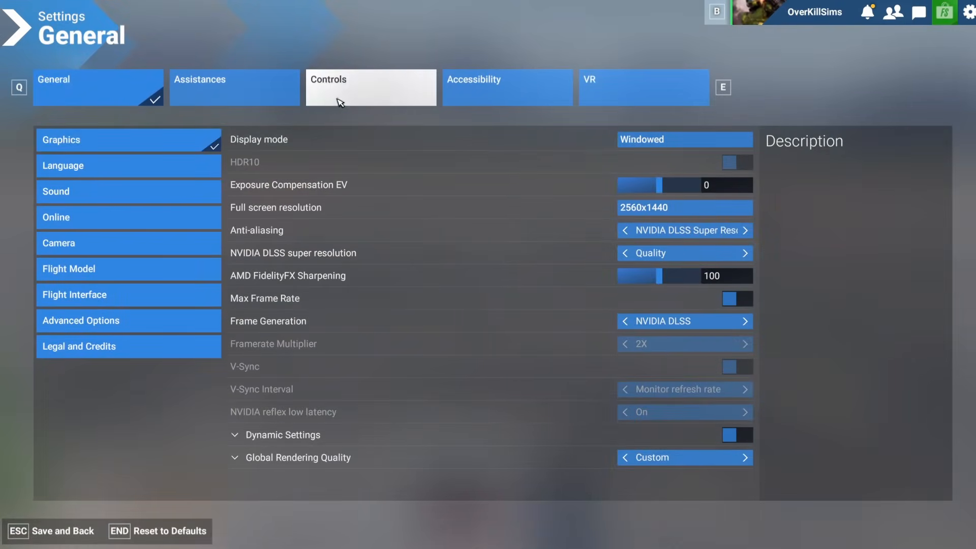
left_click(340, 103)
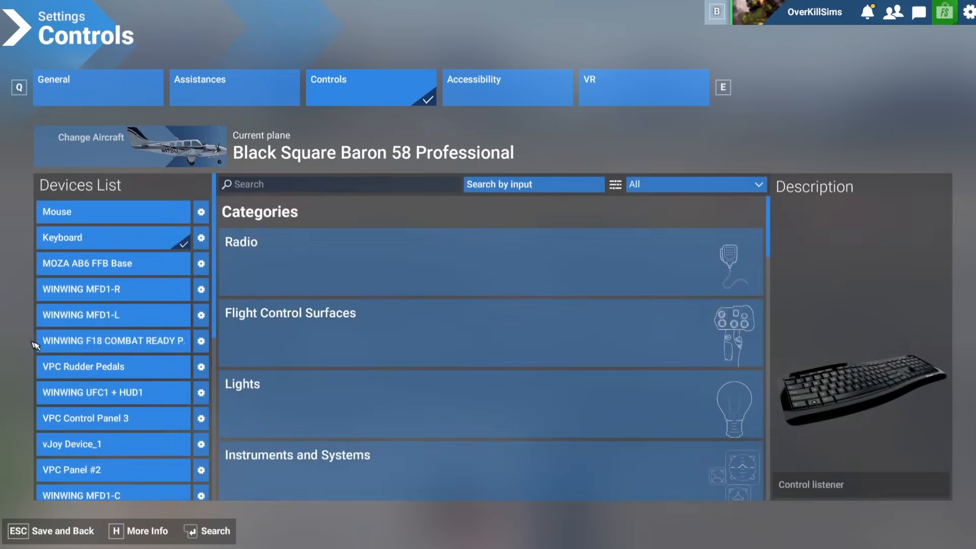
scroll(107, 279, "down", 5)
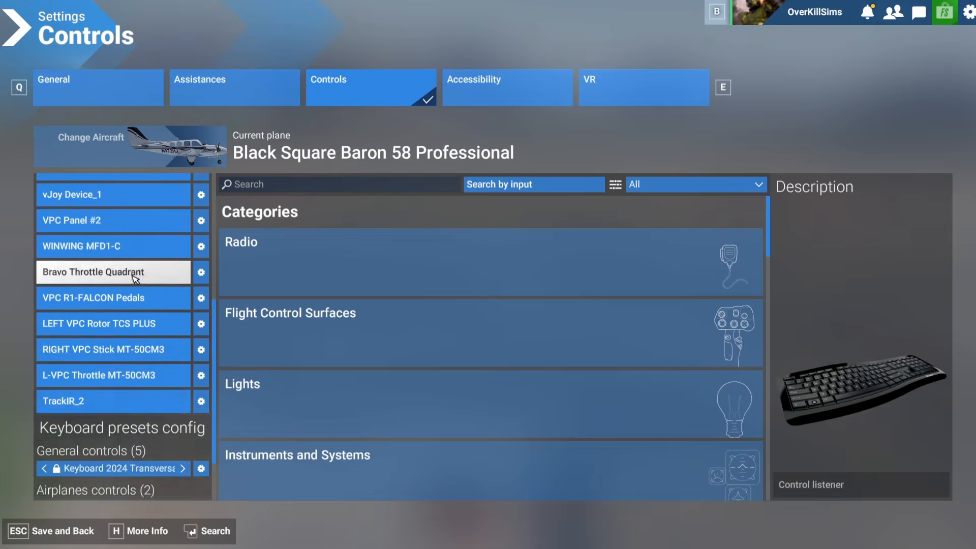
scroll(134, 279, "up", 5)
scroll(153, 300, "down", 1)
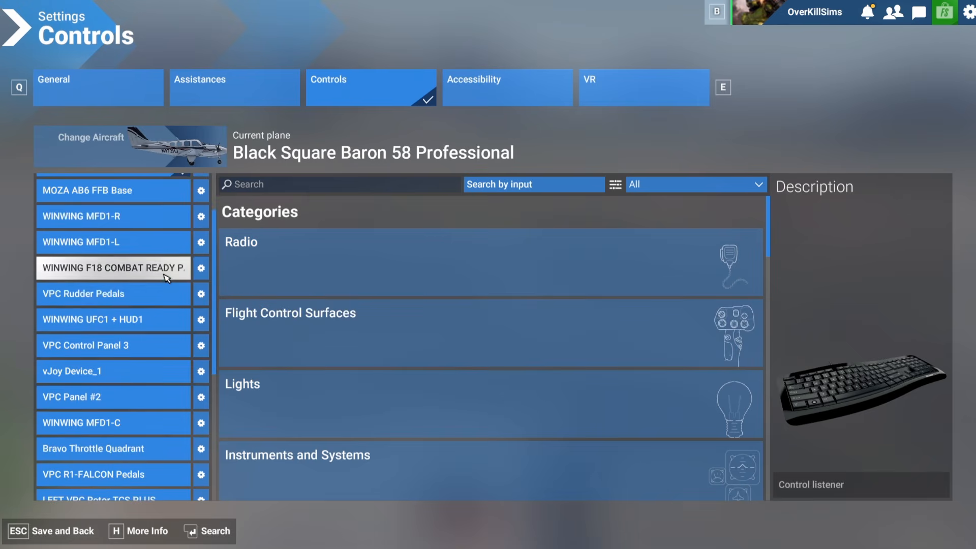
scroll(166, 279, "up", 1)
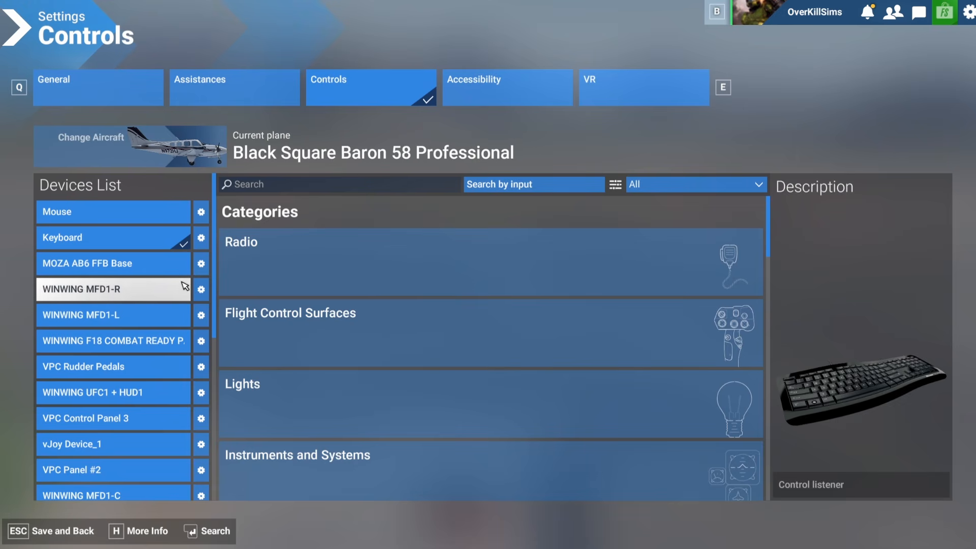
Step: Deactivate the MOZA AB6 FFB Base, WINWING MFD1-R, WINWING MFD1-L and WINWING F18 COMBAT READY devices
left_click(202, 263)
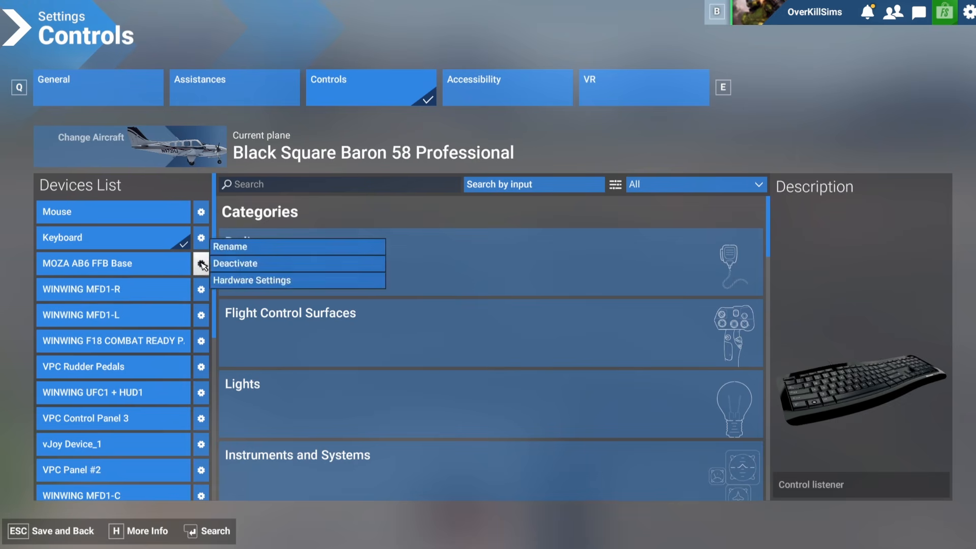
left_click(249, 270)
left_click(202, 289)
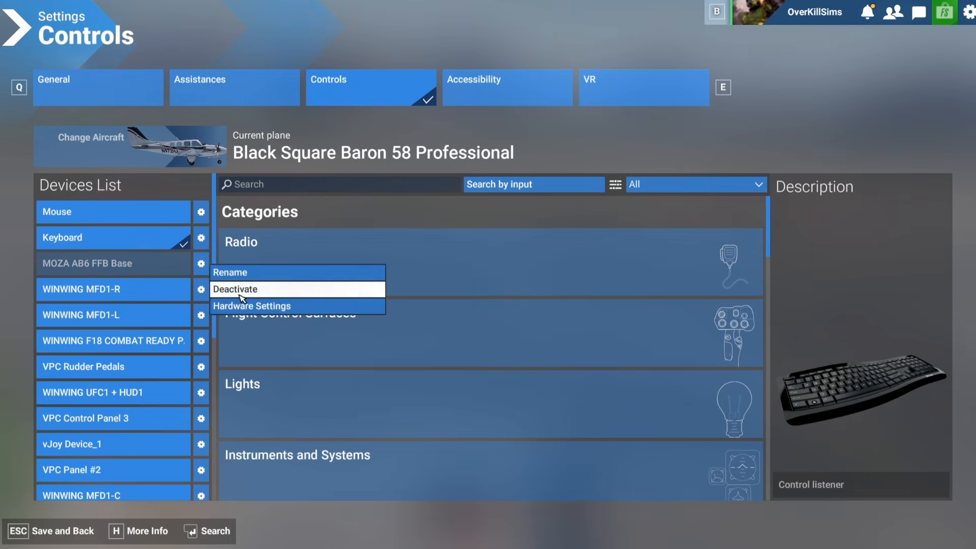
left_click(242, 299)
left_click(201, 315)
left_click(239, 315)
left_click(202, 341)
left_click(226, 340)
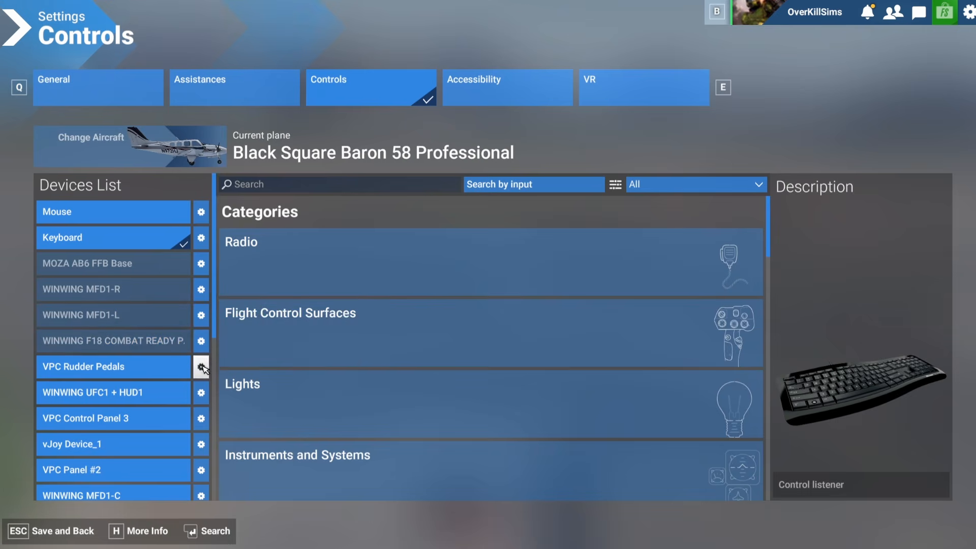
Step: Deactivate the VPC Rudder Pedals, WINWING UFC1 + HUD1, VPC Control Panel 3, vJoy Device_1 and VPC Panel #2
left_click(202, 367)
left_click(233, 366)
left_click(202, 392)
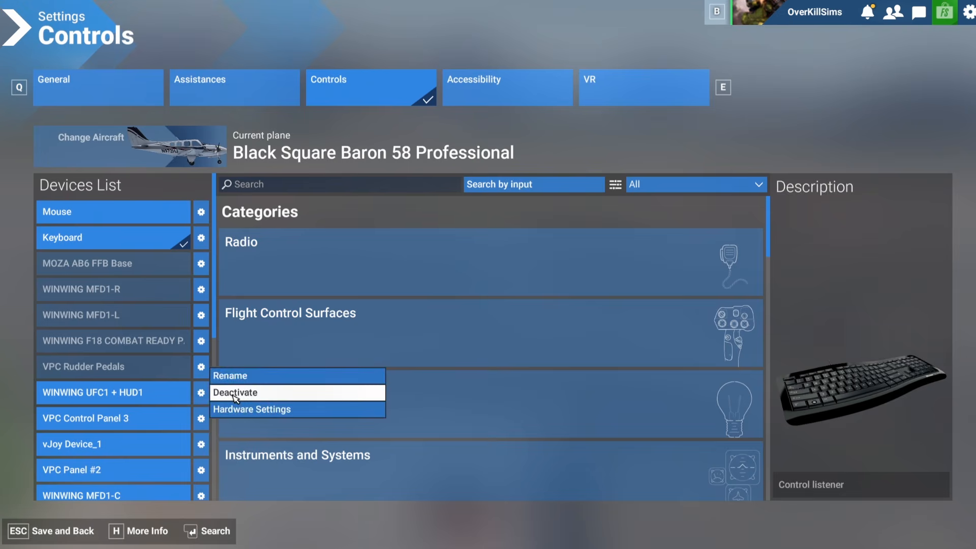
left_click(233, 393)
left_click(201, 417)
left_click(234, 418)
left_click(201, 443)
left_click(234, 444)
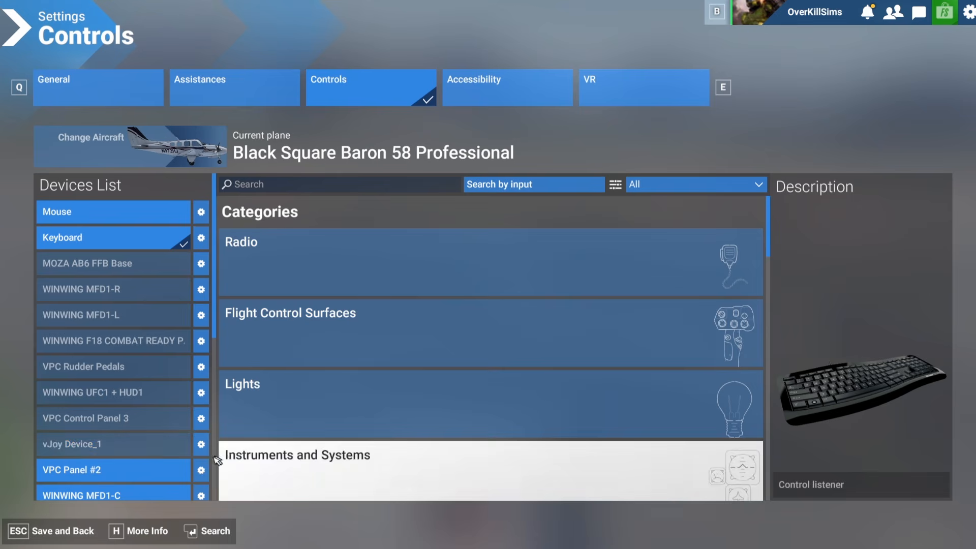
left_click(201, 469)
left_click(229, 470)
Step: Deactivate the WINWING MFD1-C, Bravo Throttle Quadrant, VPC R1-FALCON Pedals and LEFT VPC Rotor TCS PLUS
scroll(144, 337, "down", 3)
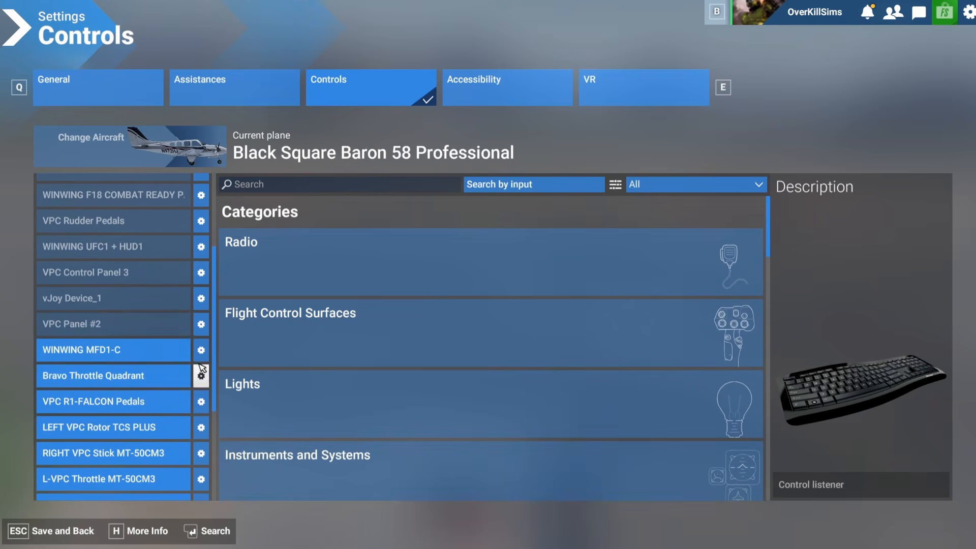
left_click(201, 349)
left_click(234, 349)
left_click(201, 375)
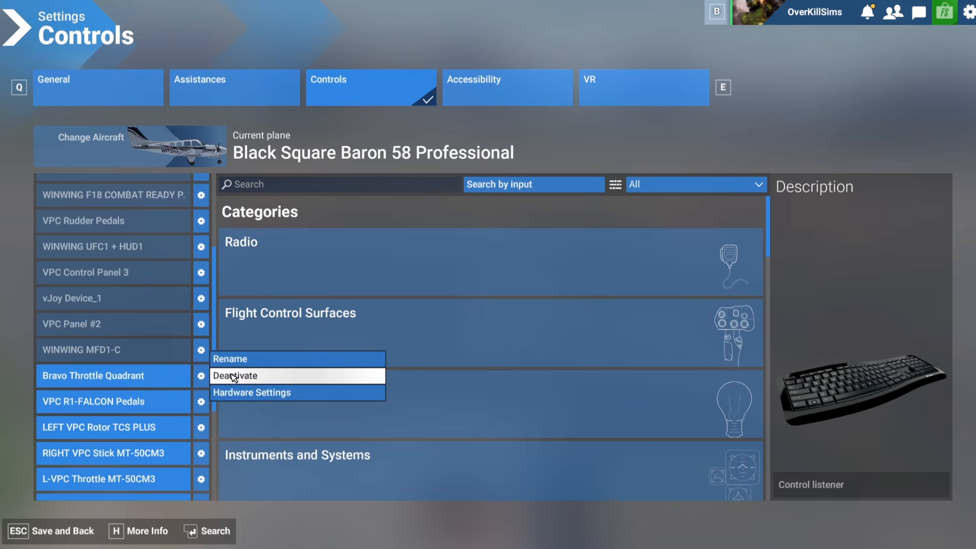
left_click(234, 375)
left_click(201, 402)
left_click(233, 402)
left_click(201, 428)
left_click(234, 428)
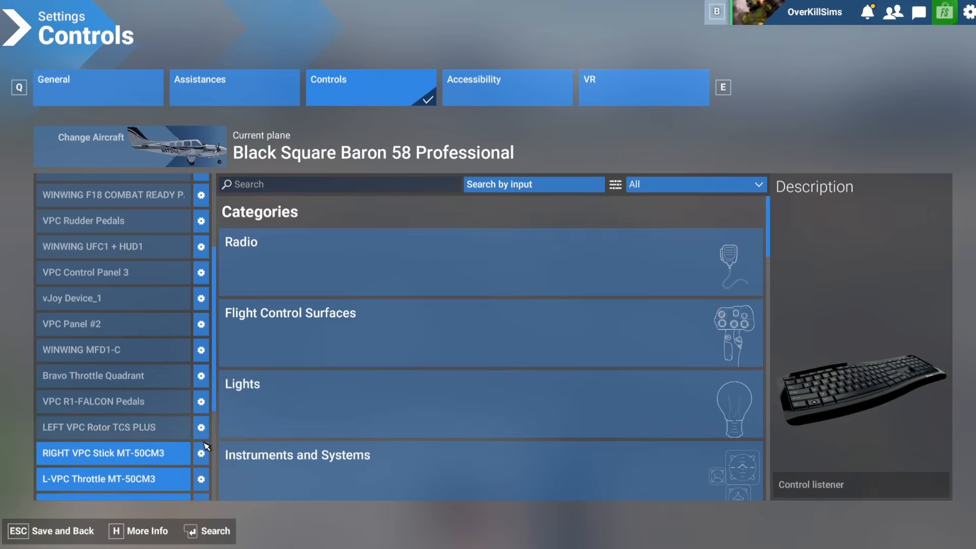
Step: Deactivate the RIGHT VPC Stick MT-50CM3 and L-VPC Throttle MT-50CM3, save the control settings and resume the flight
left_click(202, 450)
left_click(234, 453)
scroll(203, 335, "down", 3)
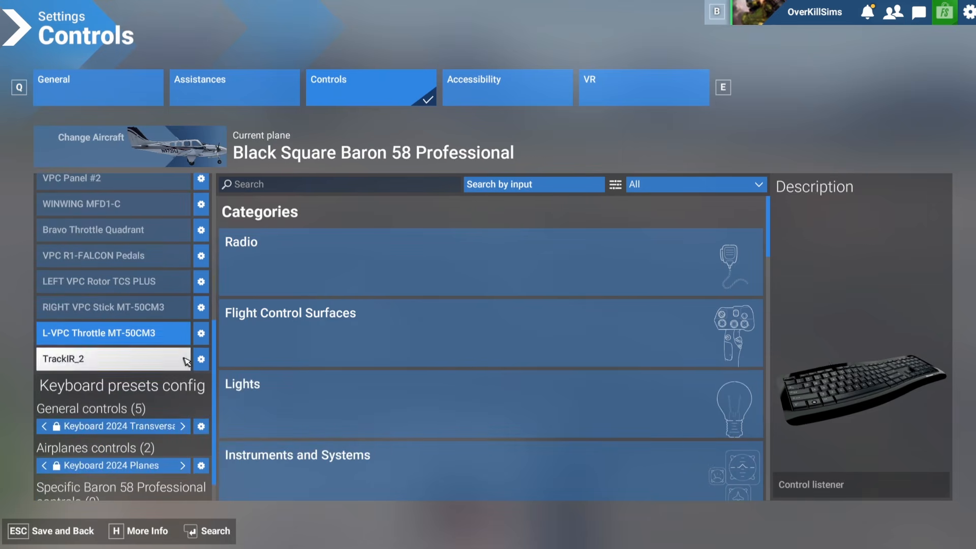
left_click(202, 333)
left_click(239, 331)
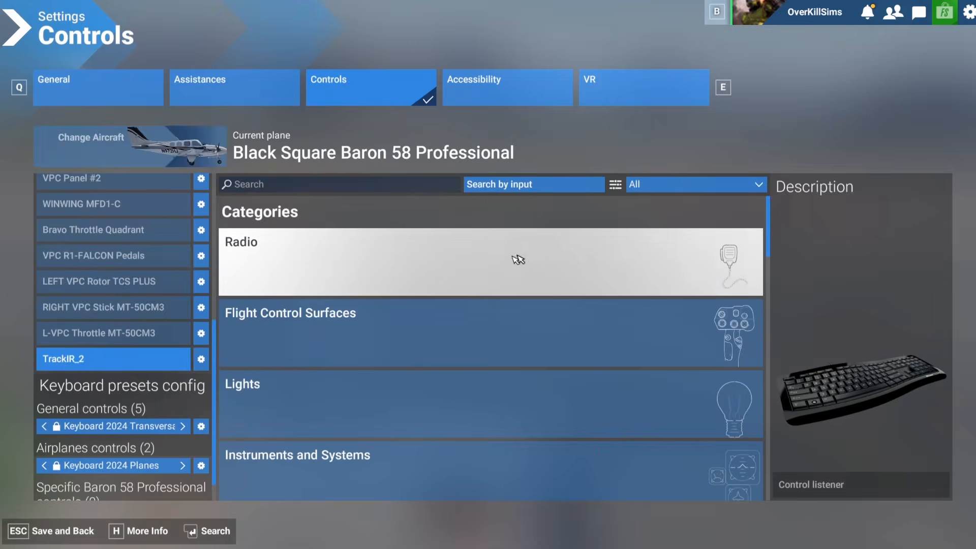
left_click(56, 531)
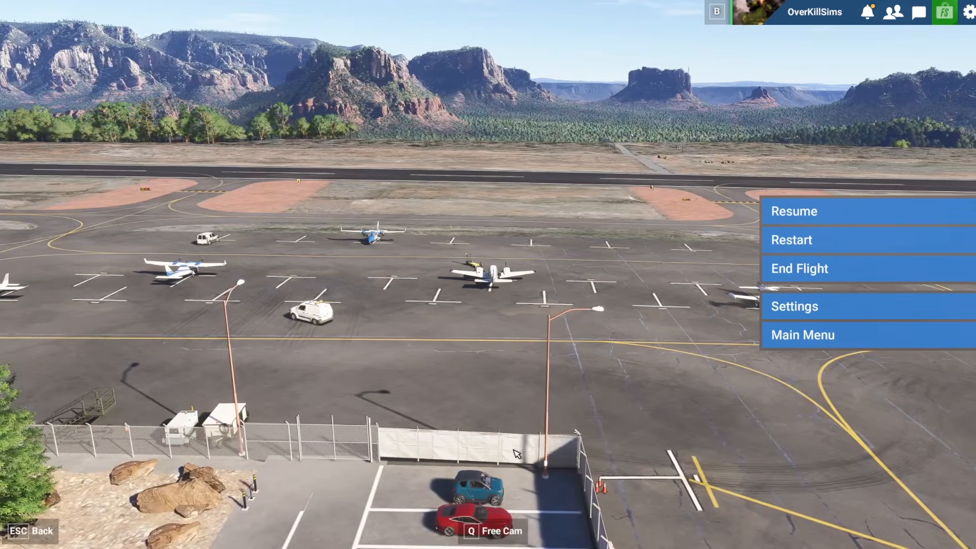
left_click(791, 219)
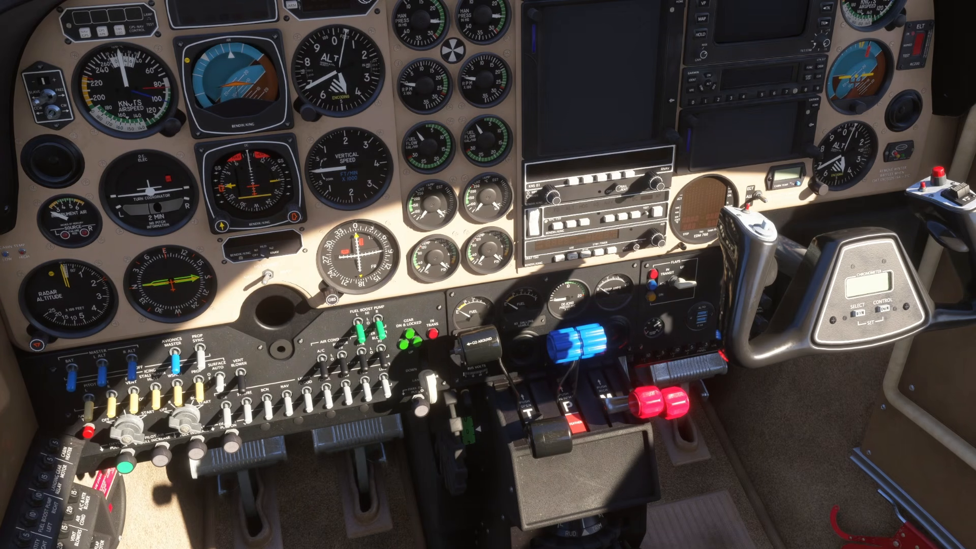
Step: On the cockpit tablet, set the avionics to GNS 530 primary and GNS 430 secondary, confirm and put the tablet away
left_click_drag(398, 473, 394, 441)
left_click(254, 458)
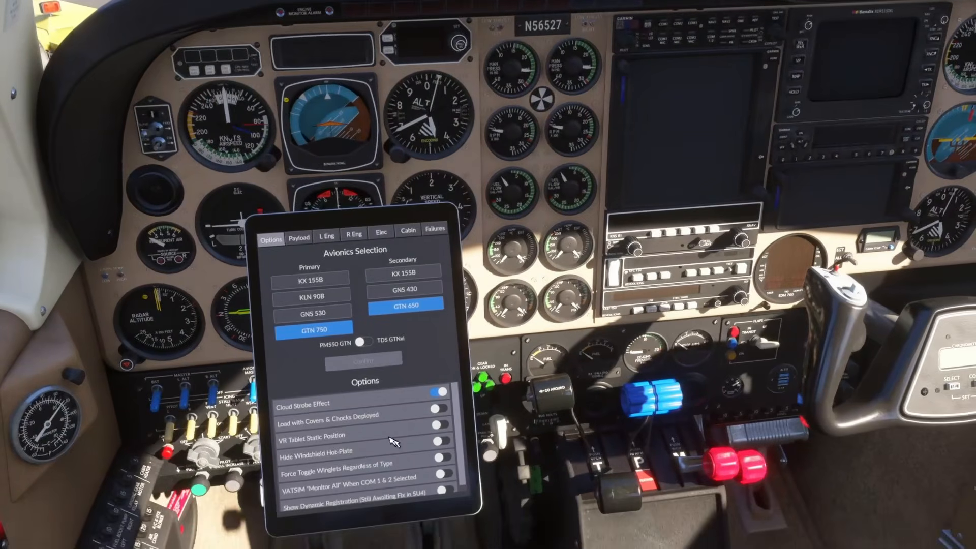
left_click(313, 306)
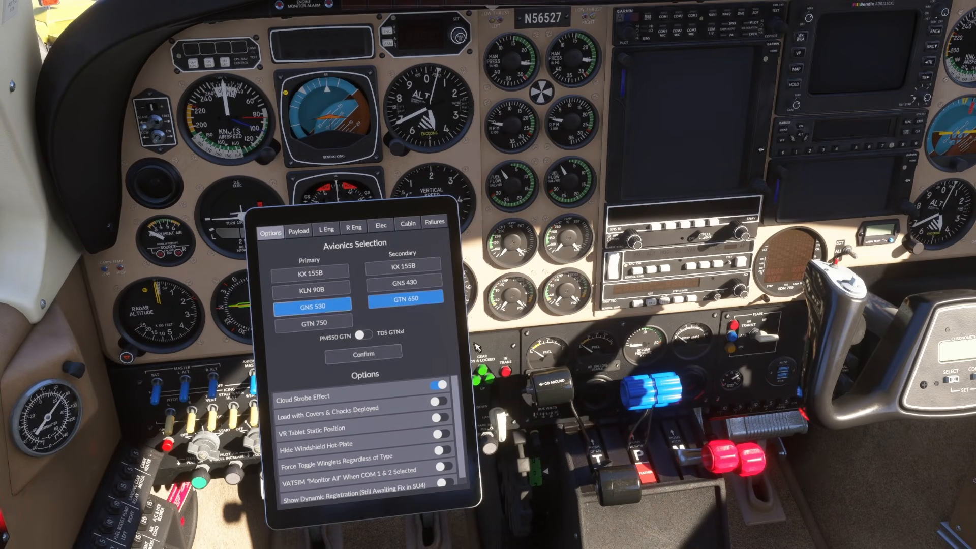
left_click(404, 282)
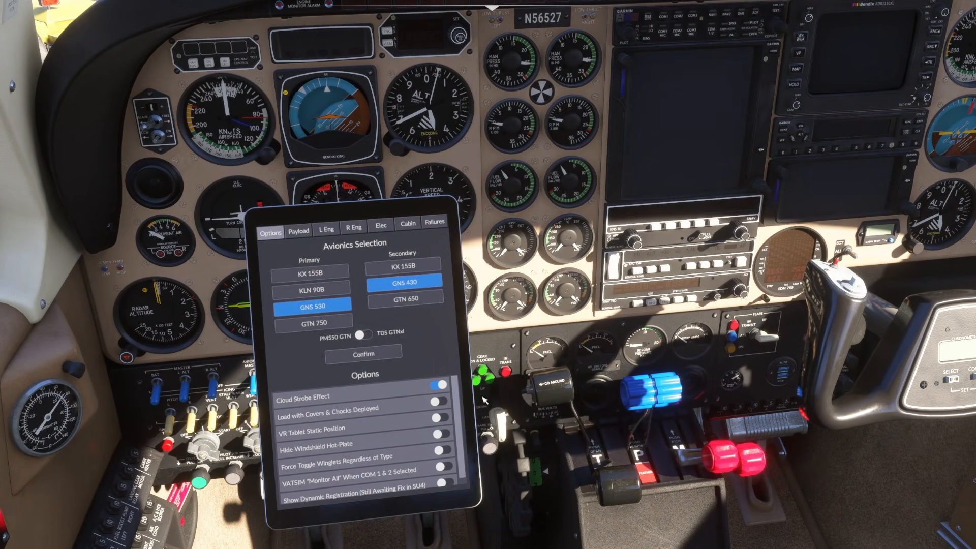
left_click(360, 354)
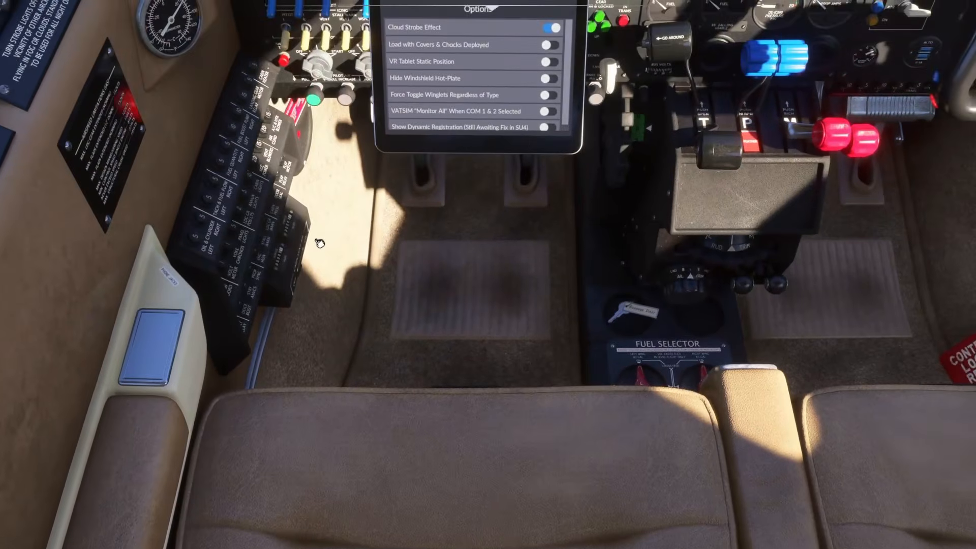
left_click(320, 244)
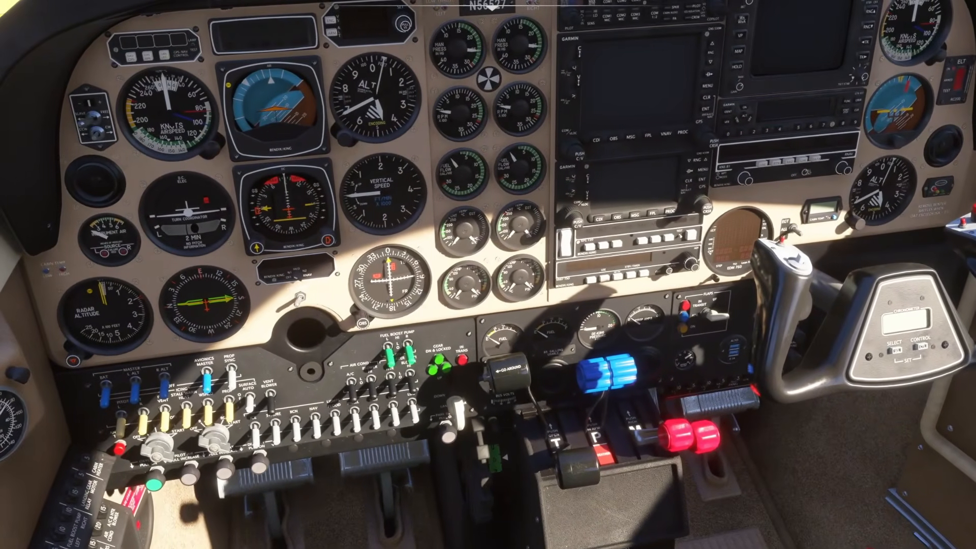
Step: Switch to HangarControl and open the axis tuning for axis Y of the Bravo Throttle Quadrant
left_click_drag(488, 0, 412, 9)
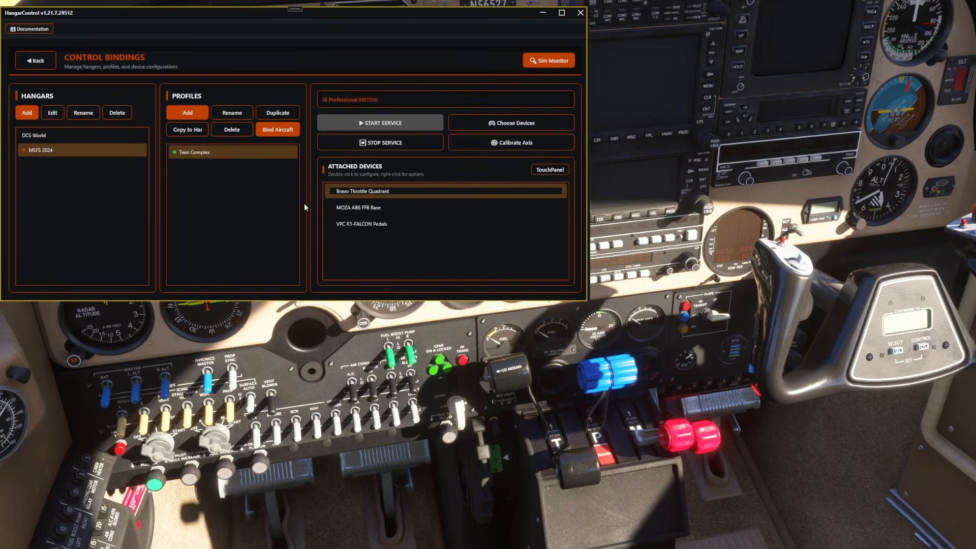
double_click(344, 193)
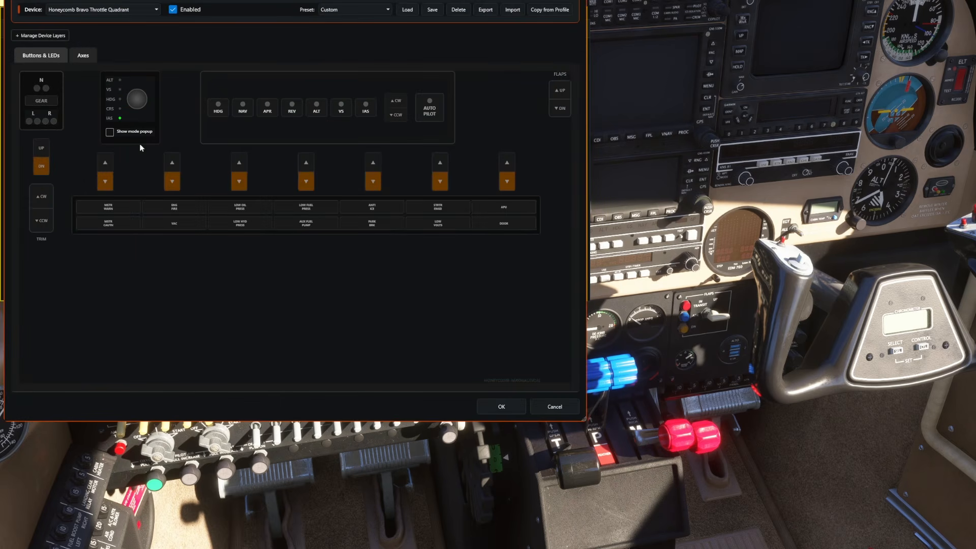
left_click(87, 58)
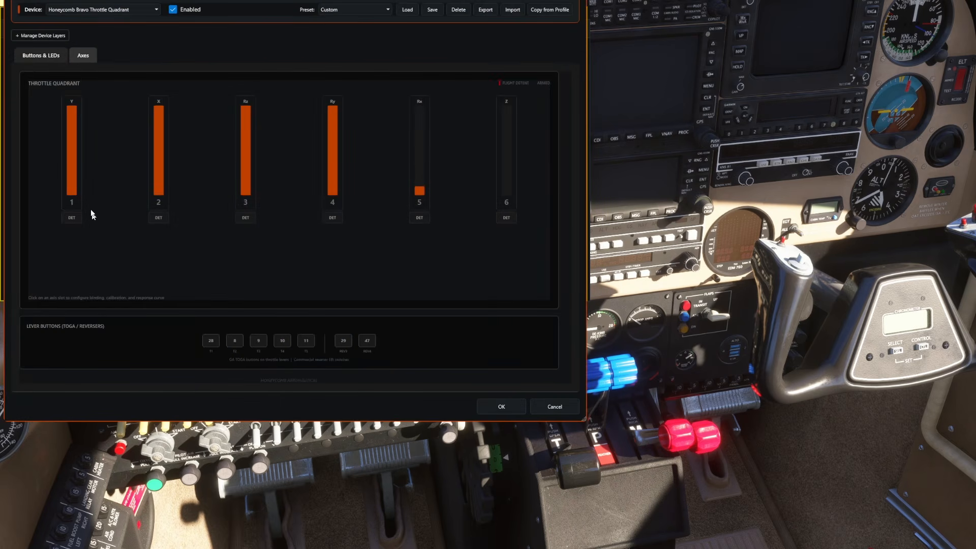
left_click(72, 165)
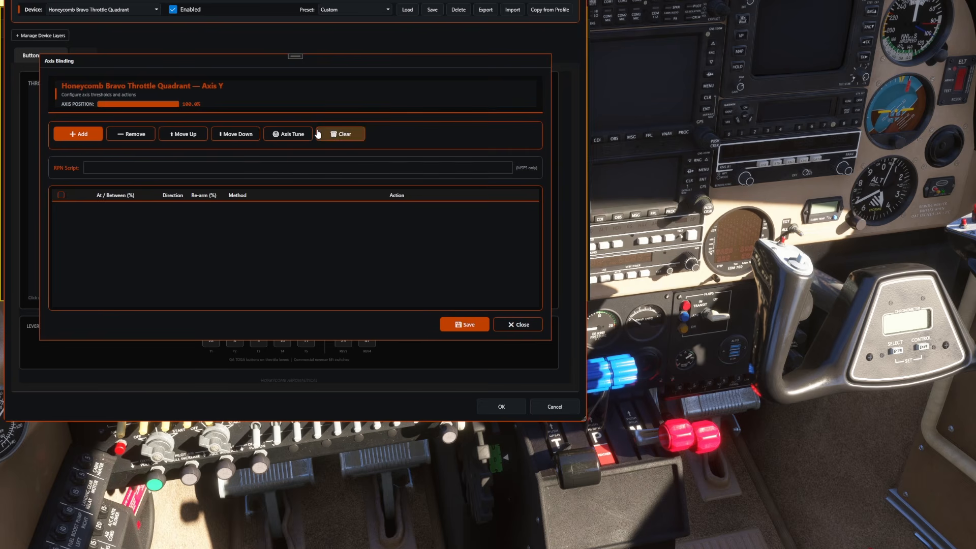
left_click(289, 135)
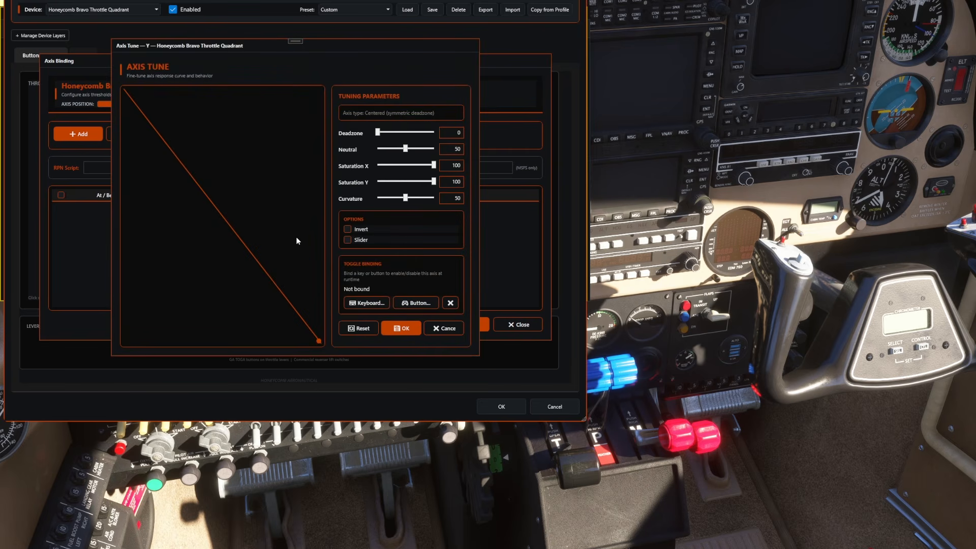
Step: Discard the axis tuning and add an action to axis Y with SimConnect as its method
left_click(453, 330)
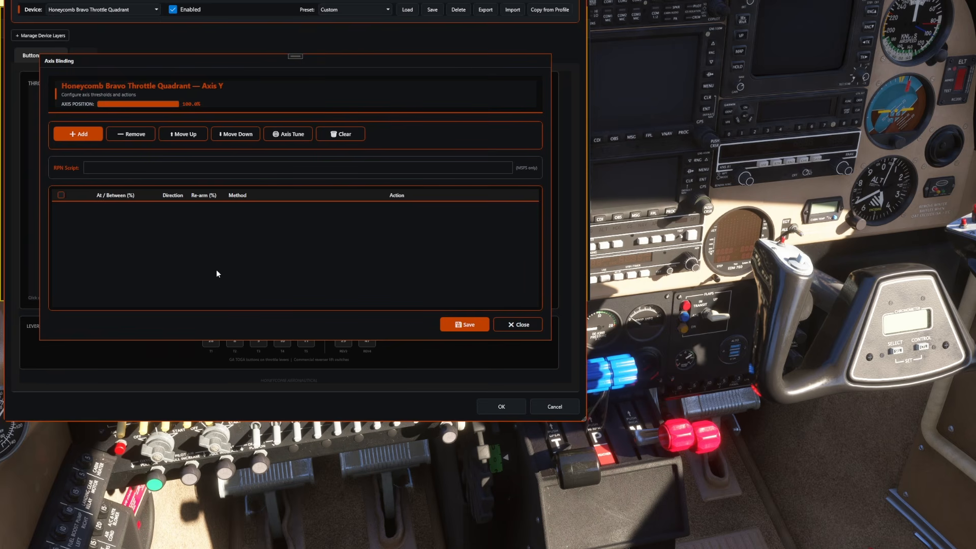
left_click(86, 138)
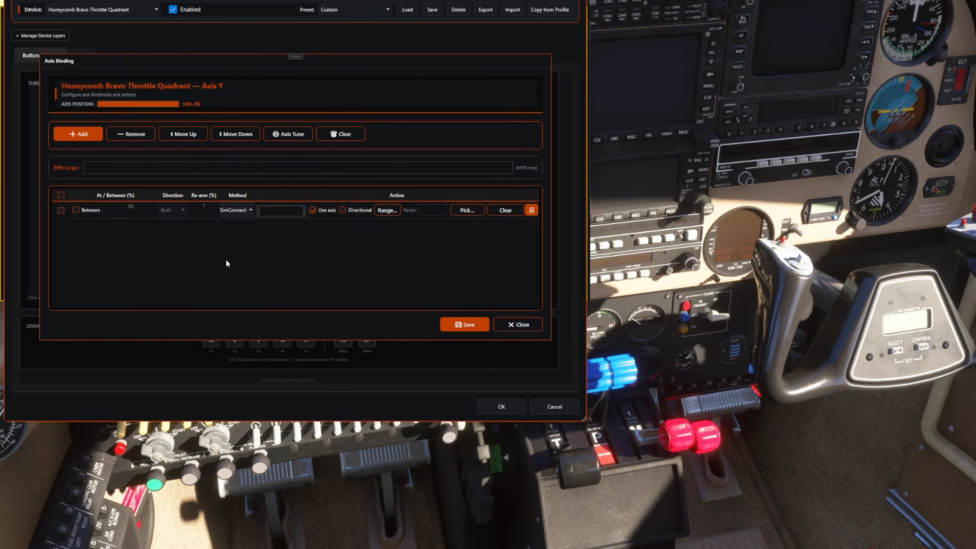
left_click(251, 211)
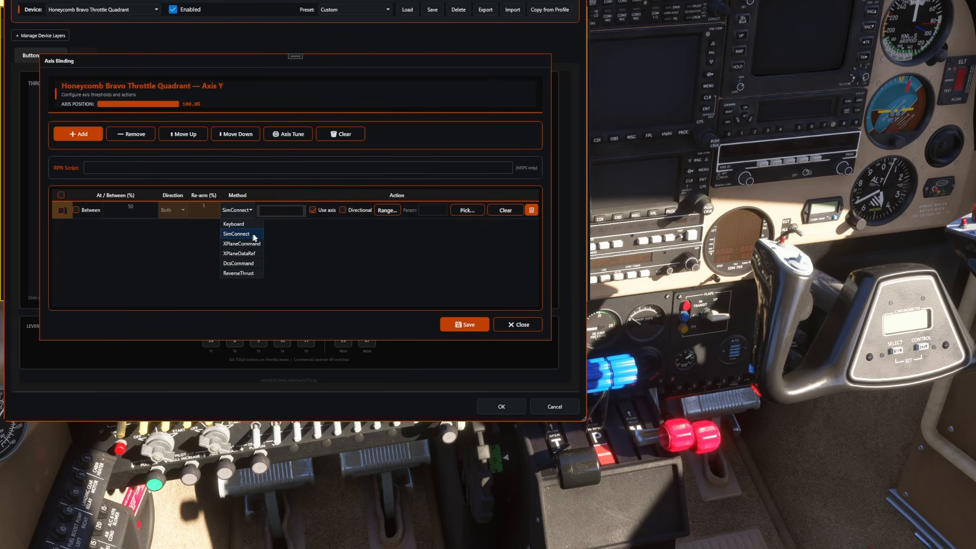
left_click(223, 235)
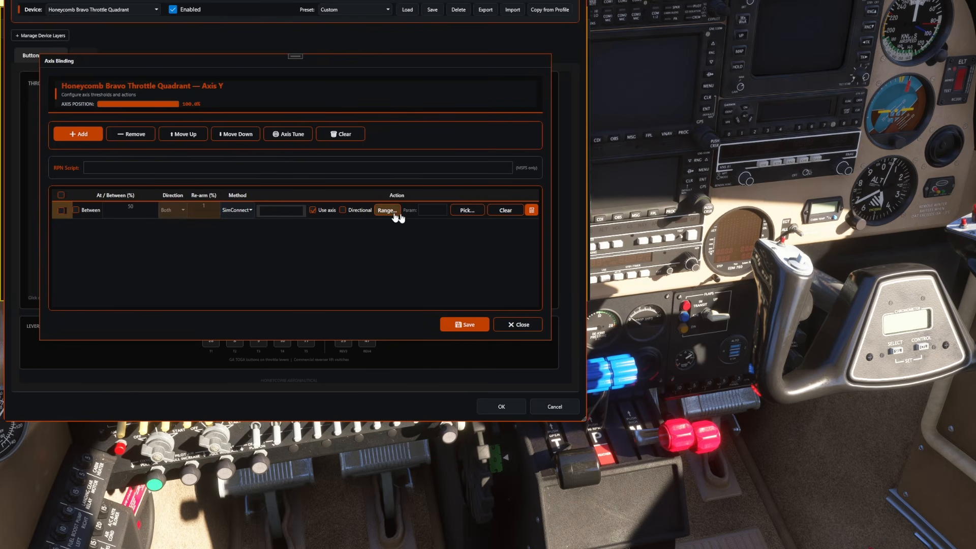
Step: Search the SimConnect events for Throttle1, assign THROTTLE1_SET to axis Y and save the binding
left_click(459, 211)
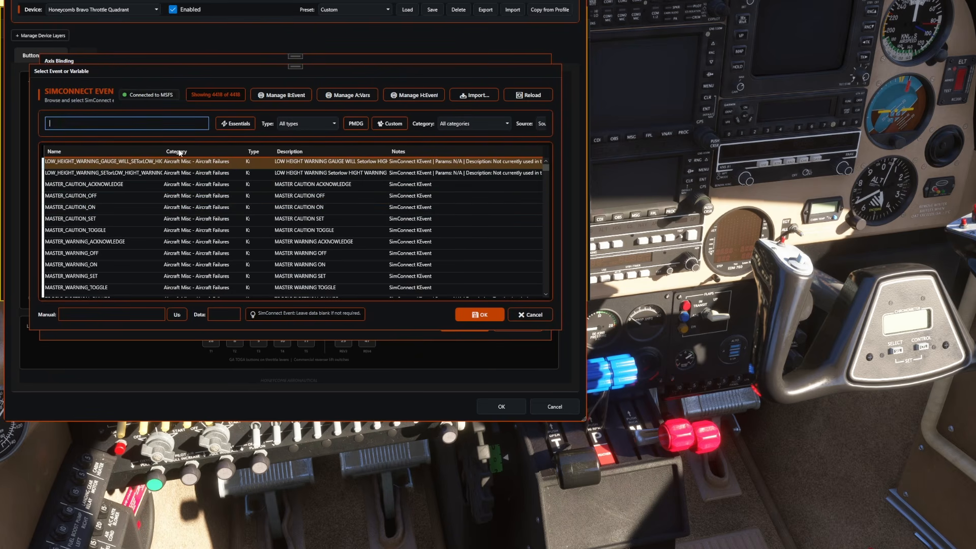
type("Throttle")
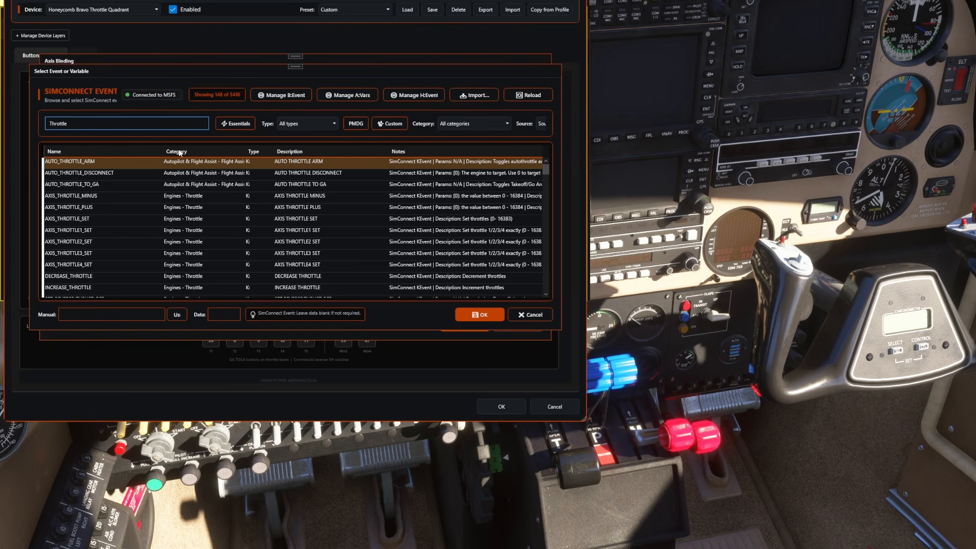
type("1")
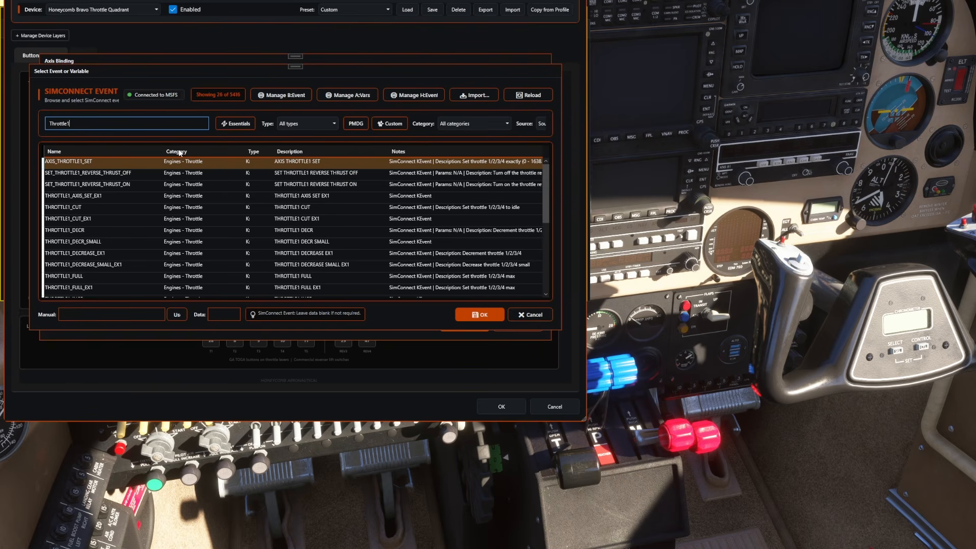
left_click(55, 152)
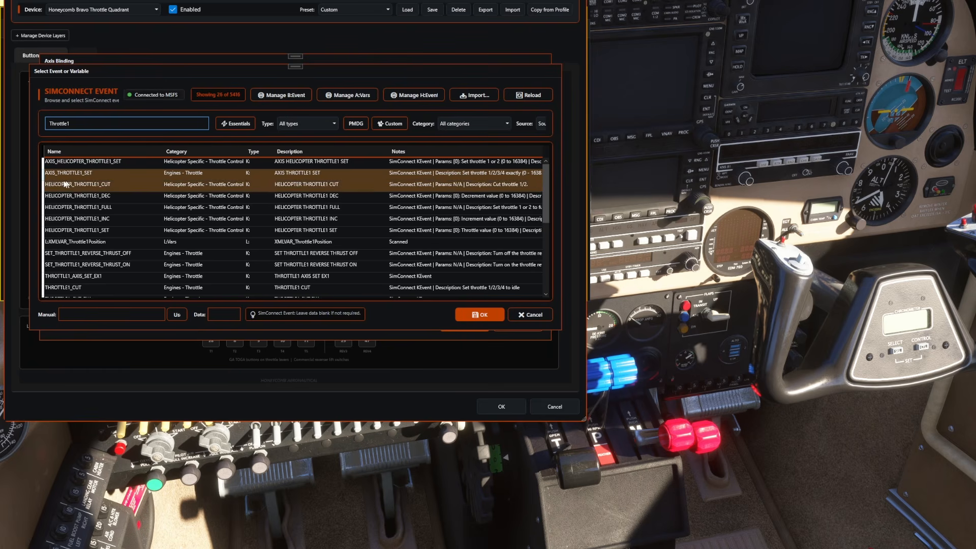
scroll(113, 194, "down", 2)
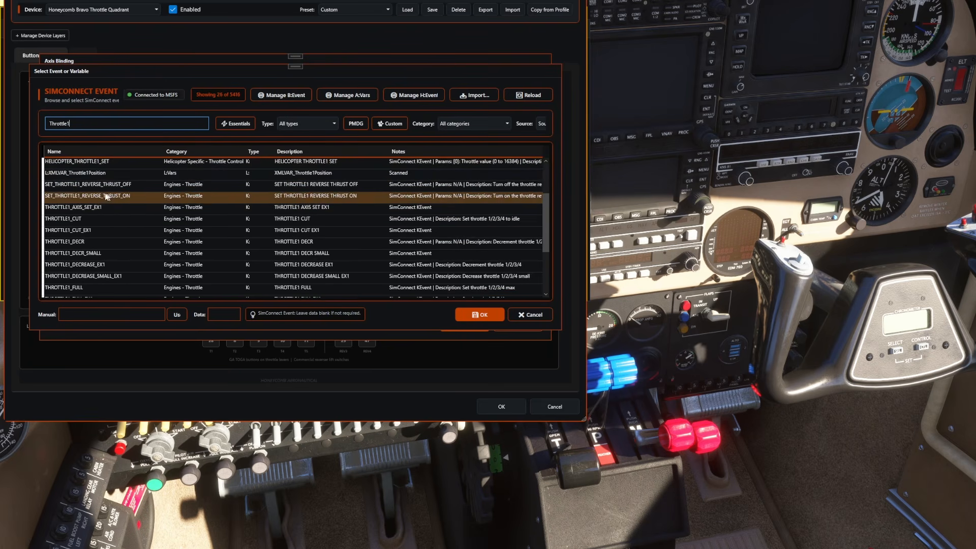
scroll(90, 205, "down", 3)
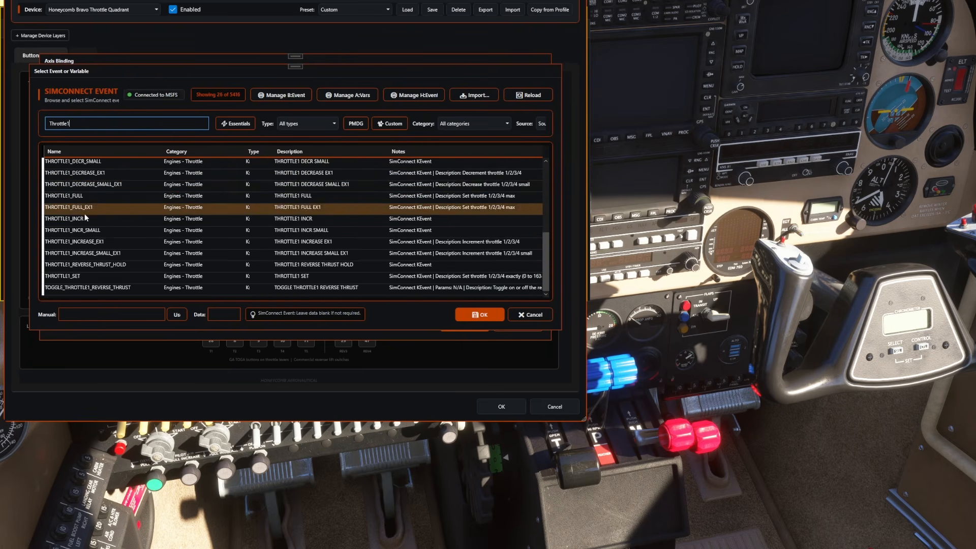
left_click(111, 280)
left_click(478, 316)
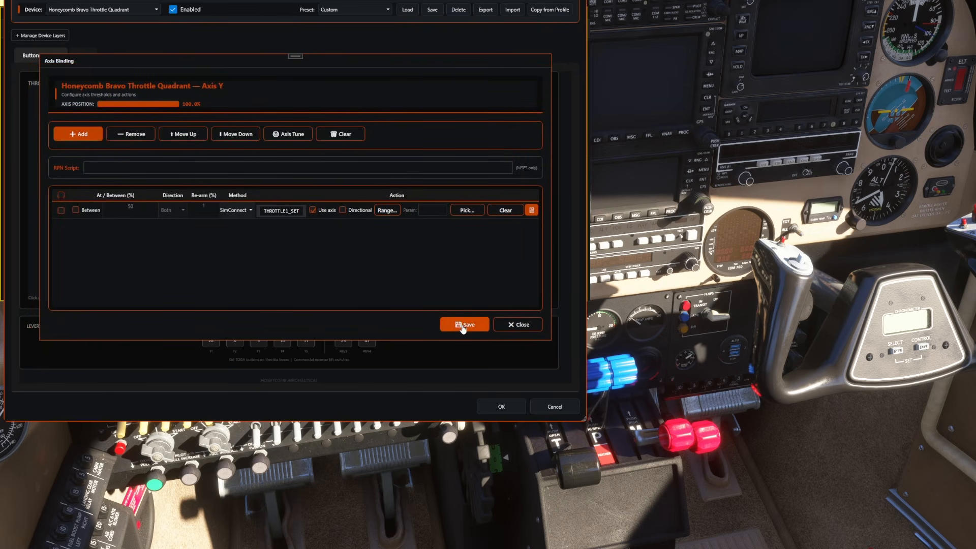
left_click(465, 325)
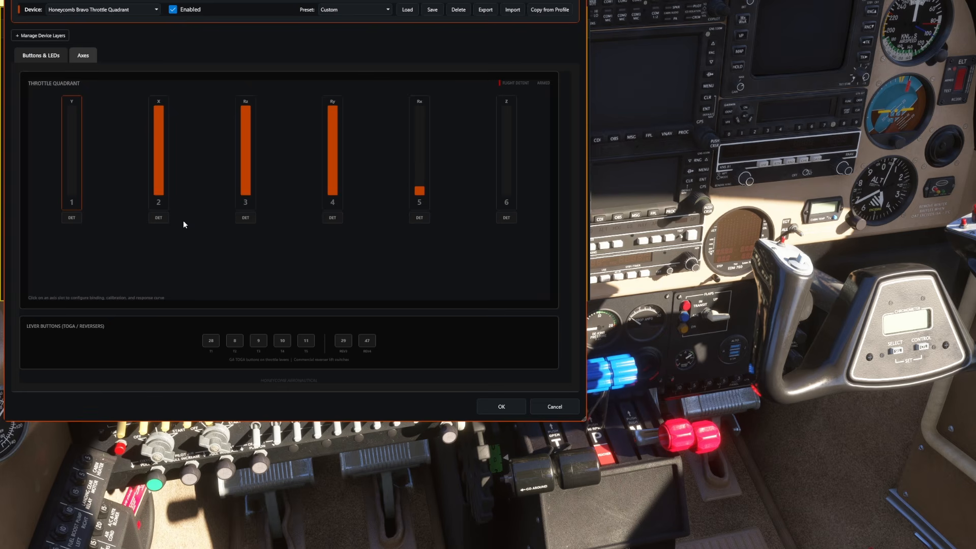
Step: Reopen the axis Y binding, copy its THROTTLE1_SET event name and save the binding
left_click(71, 159)
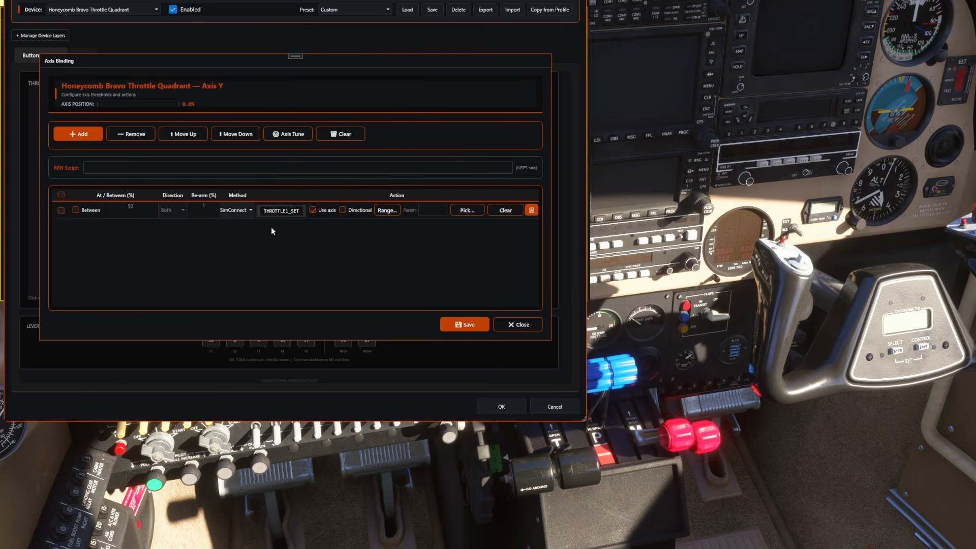
double_click(281, 210)
key("ctrl+c")
left_click(459, 326)
Step: Add a SimConnect action to axis X using the copied event name changed to THROTTLE2_SET, and save the binding
left_click(159, 155)
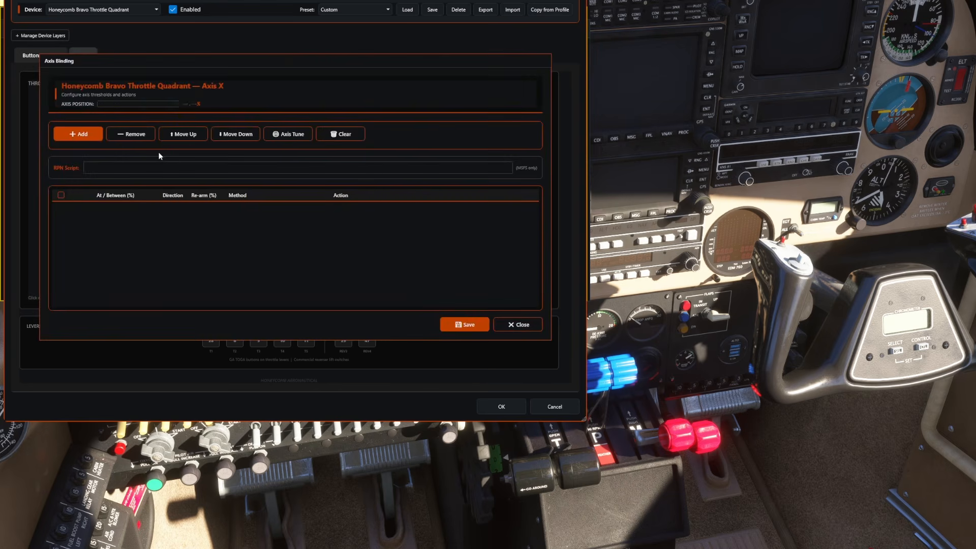
left_click(80, 134)
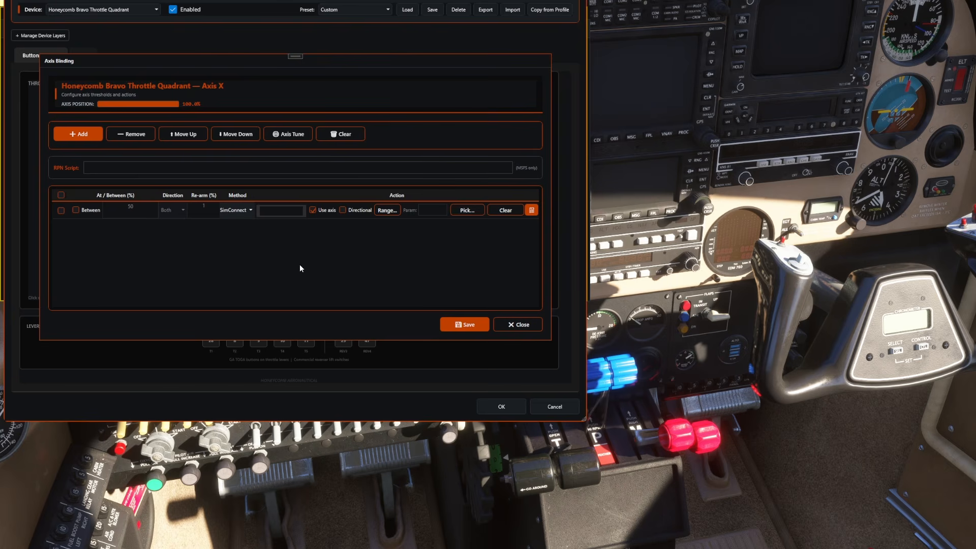
key("ctrl+v")
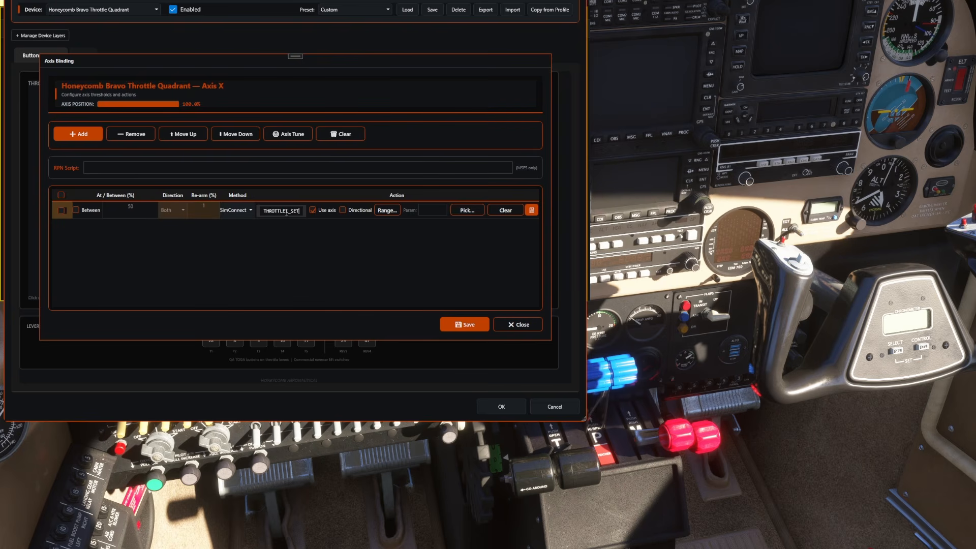
key("BackSpace")
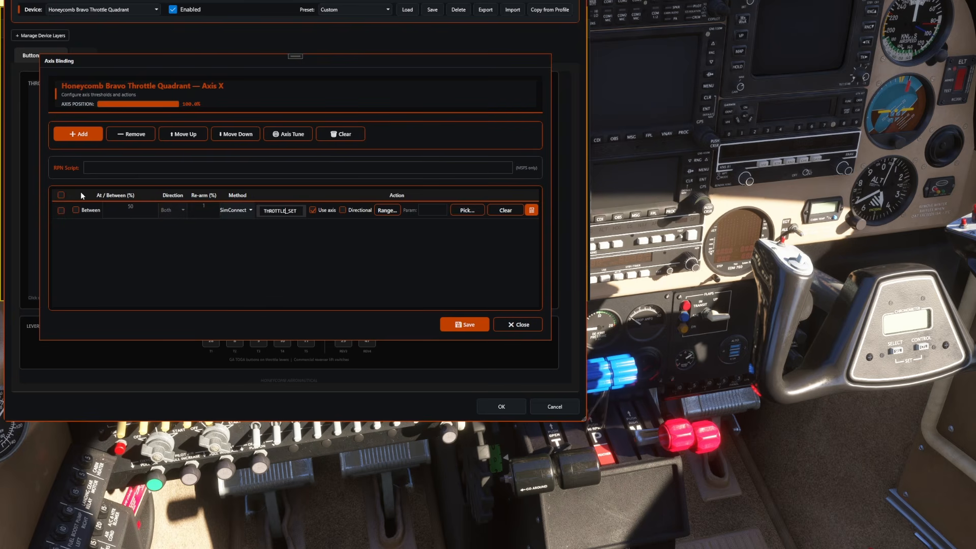
type("2")
left_click(452, 324)
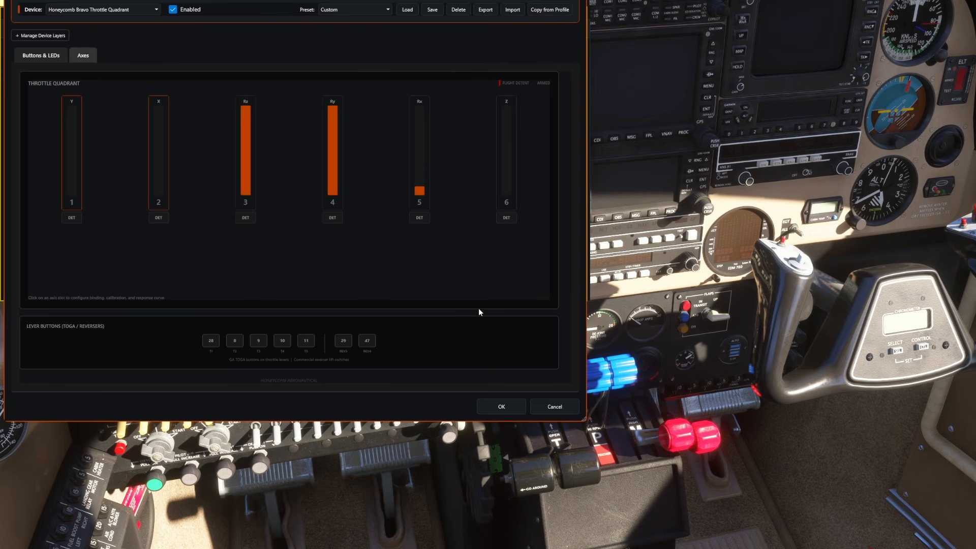
Step: Add a SimConnect action to axis Rz and search the available events for prop_pi
left_click(251, 146)
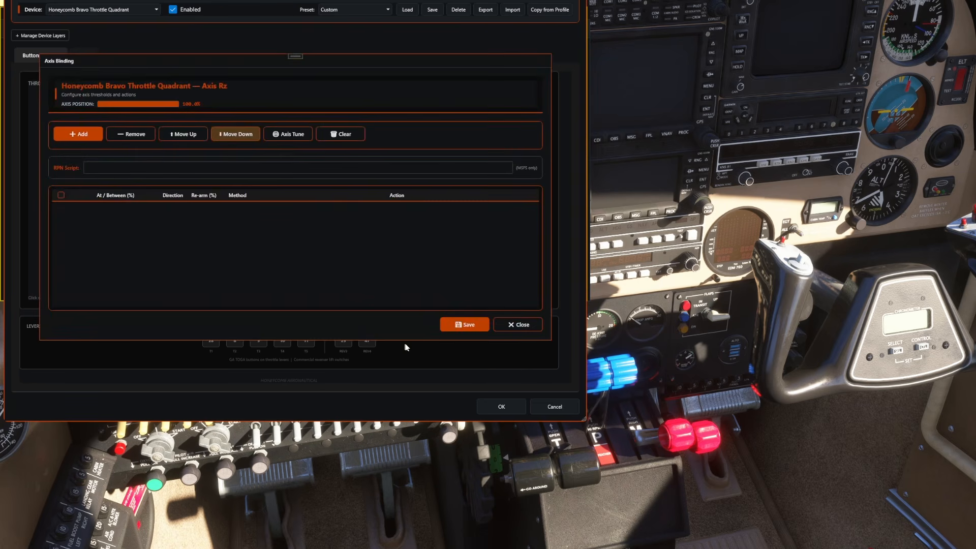
left_click(80, 135)
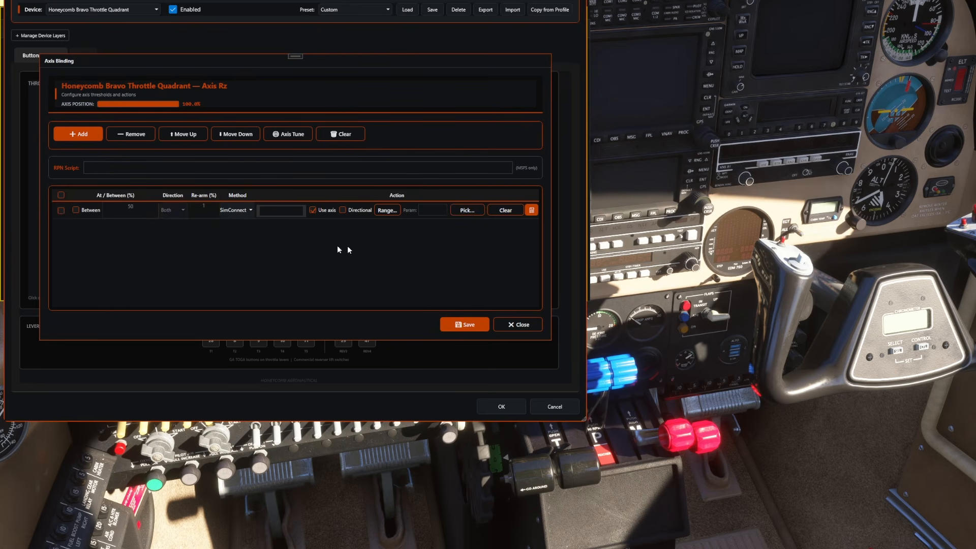
left_click(472, 211)
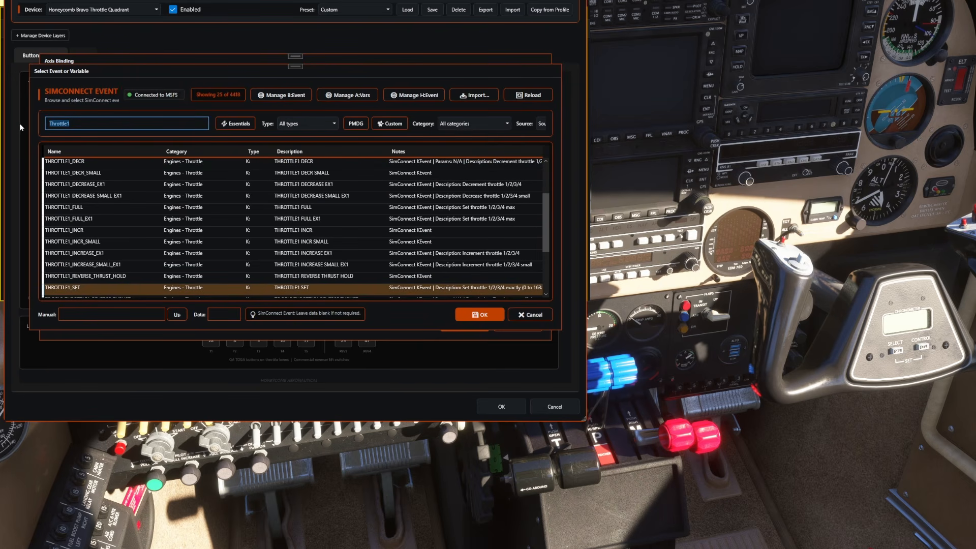
type("prop")
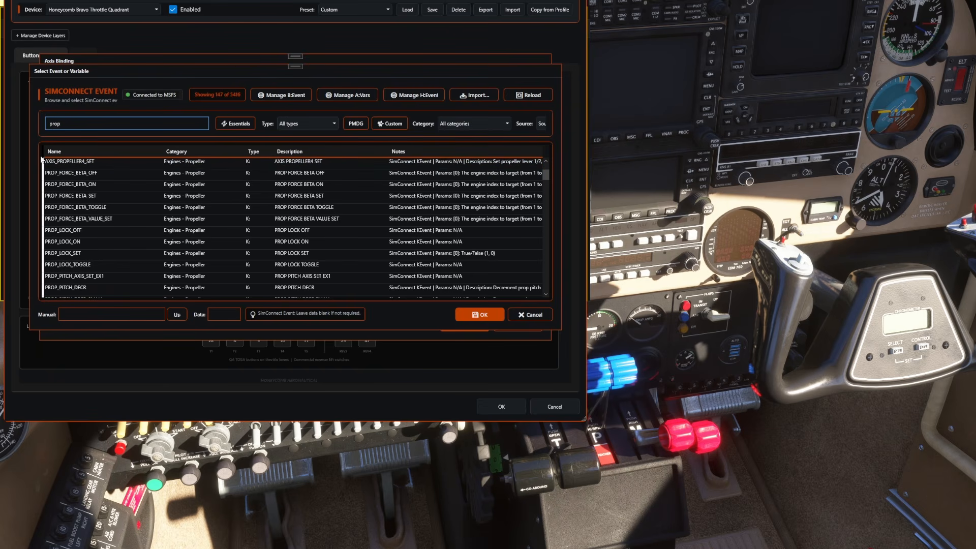
type("_")
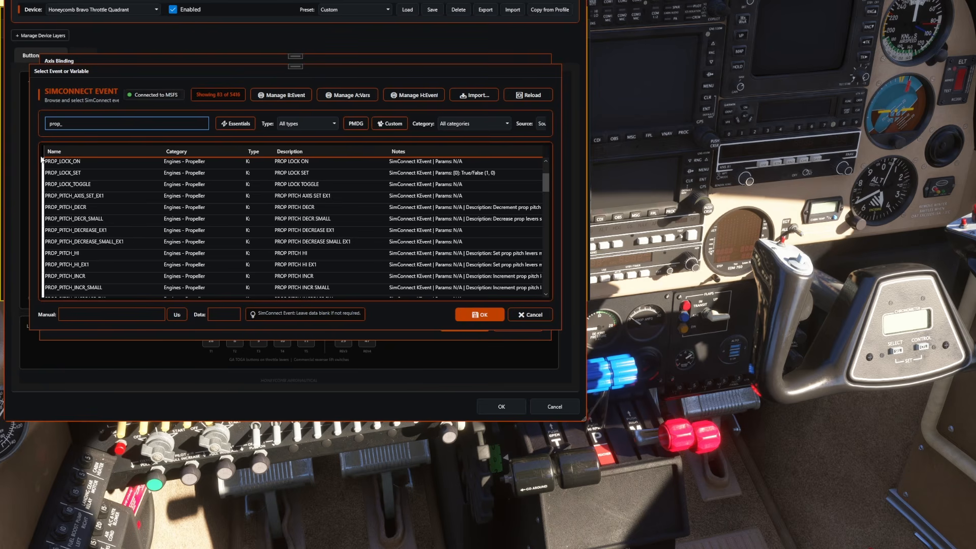
type("pi")
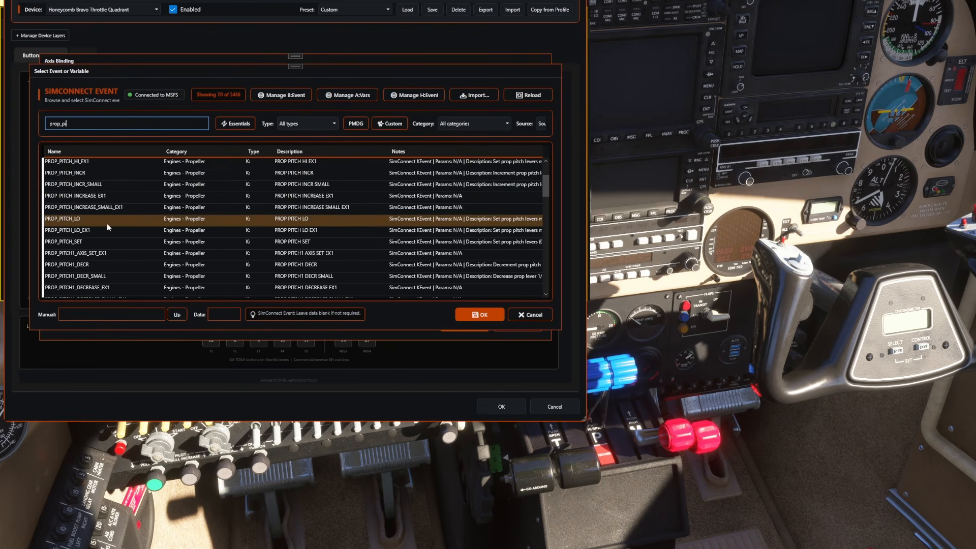
Step: Assign the PROP_PITCH1_SET event to axis Rz and save the binding
scroll(105, 252, "down", 2)
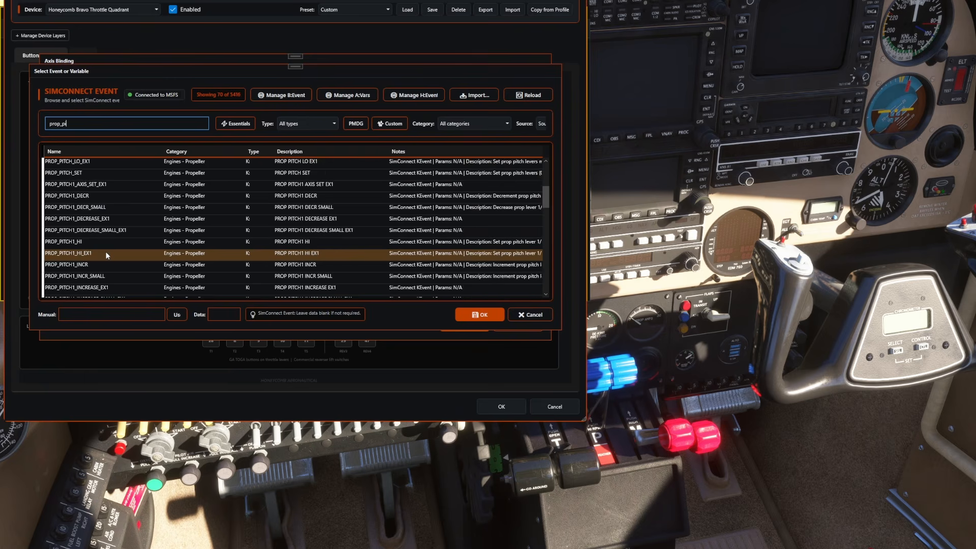
scroll(106, 252, "down", 2)
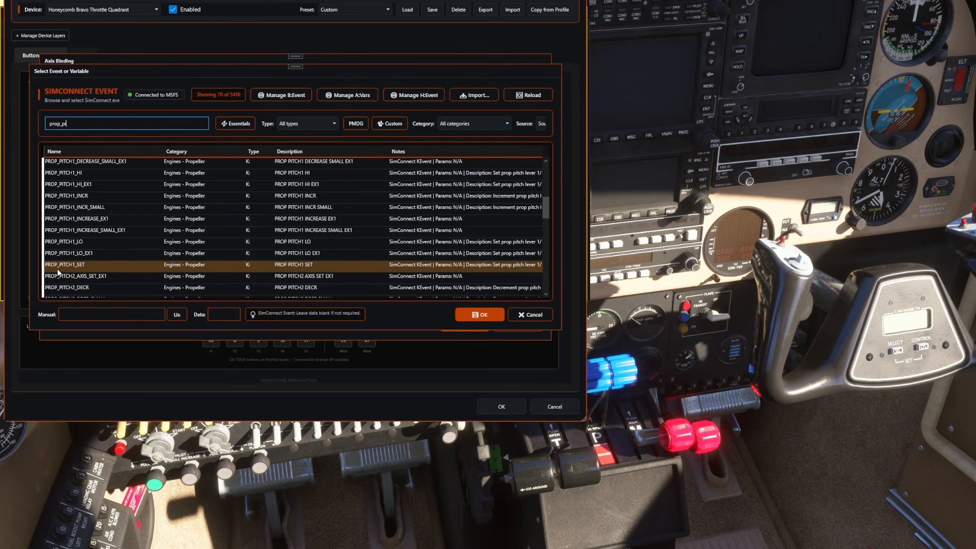
left_click(78, 265)
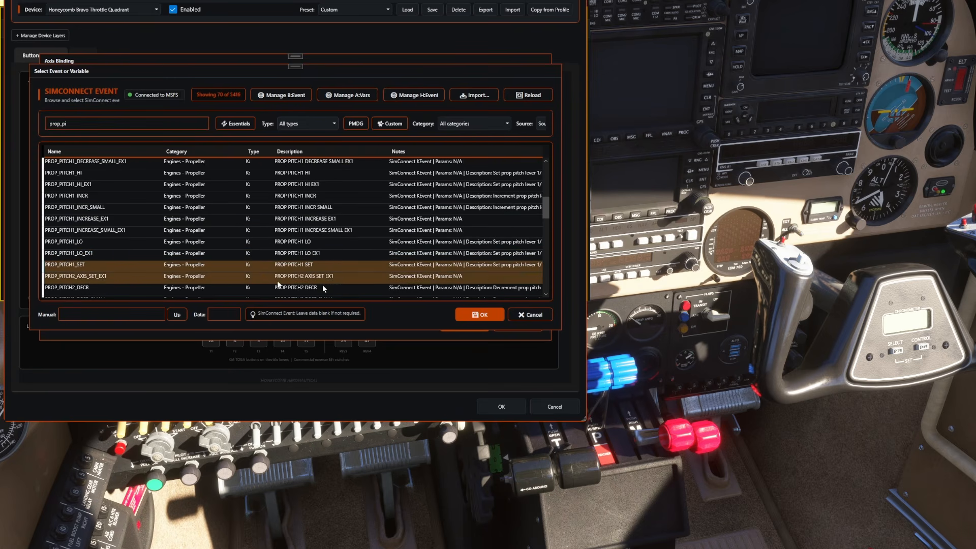
left_click(478, 314)
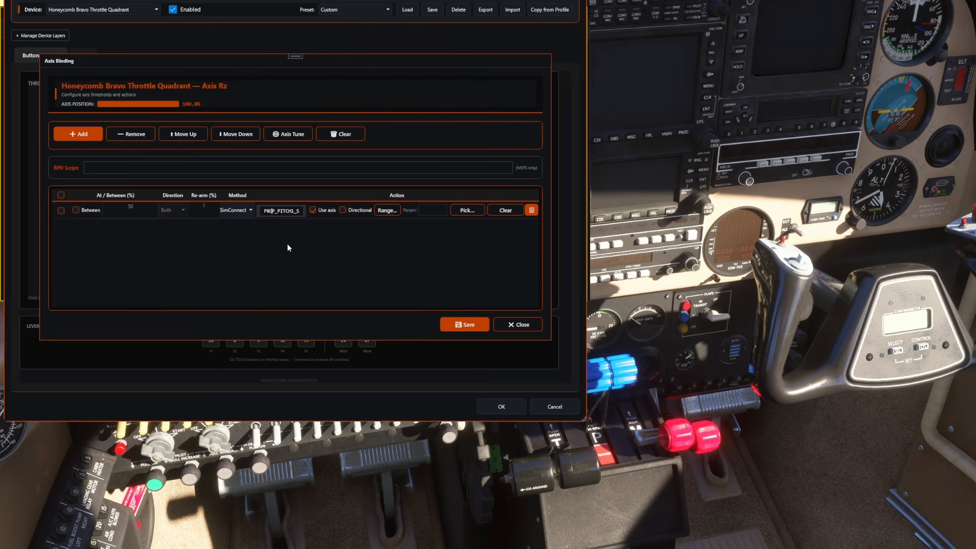
key("Tab")
left_click(464, 324)
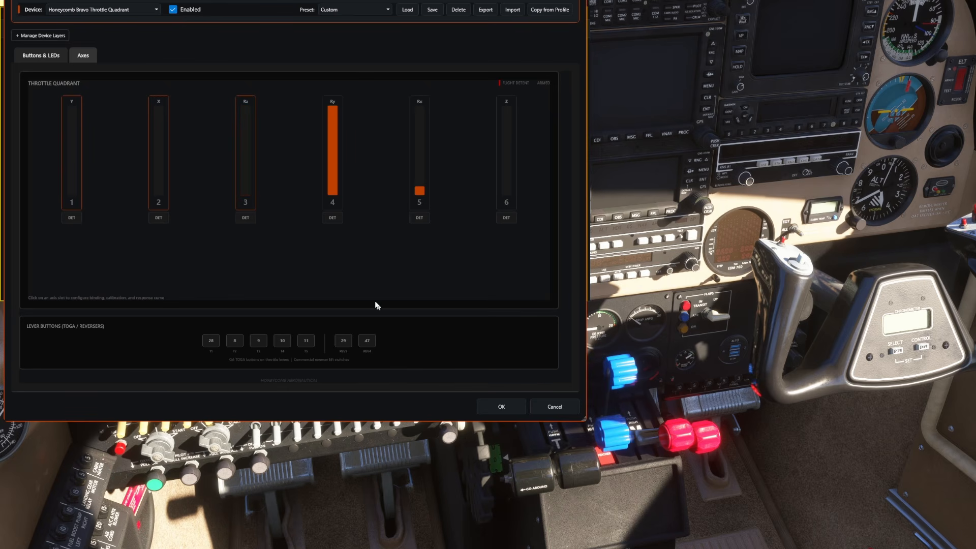
Step: Add a SimConnect action to axis Ry using the pasted propeller event name changed to PROP_PITCH2_SET, and save the binding
left_click(339, 148)
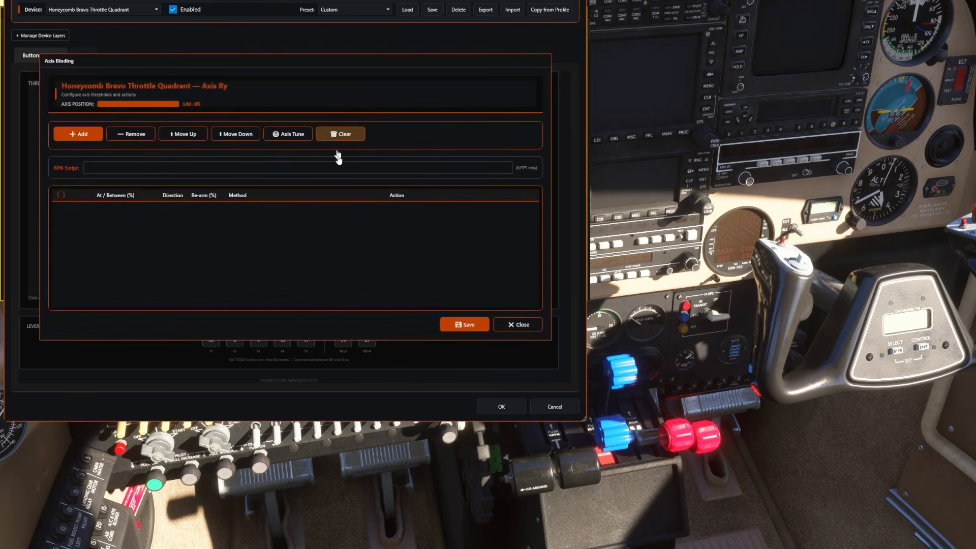
left_click(73, 135)
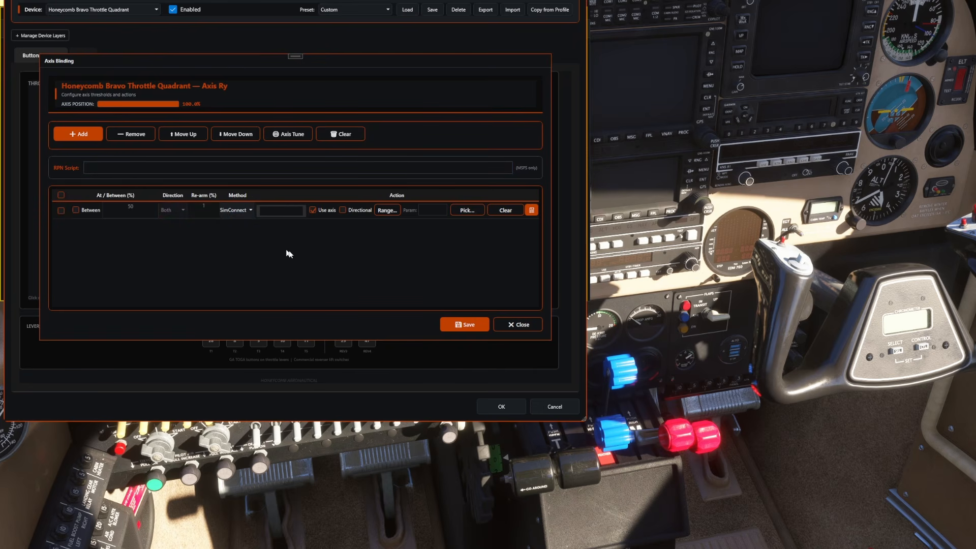
type("AXIS_PROP_PITCH1_SET")
key("Left")
key("Left")
key("Left")
key("Left")
key("BackSpace")
type("2")
left_click(463, 325)
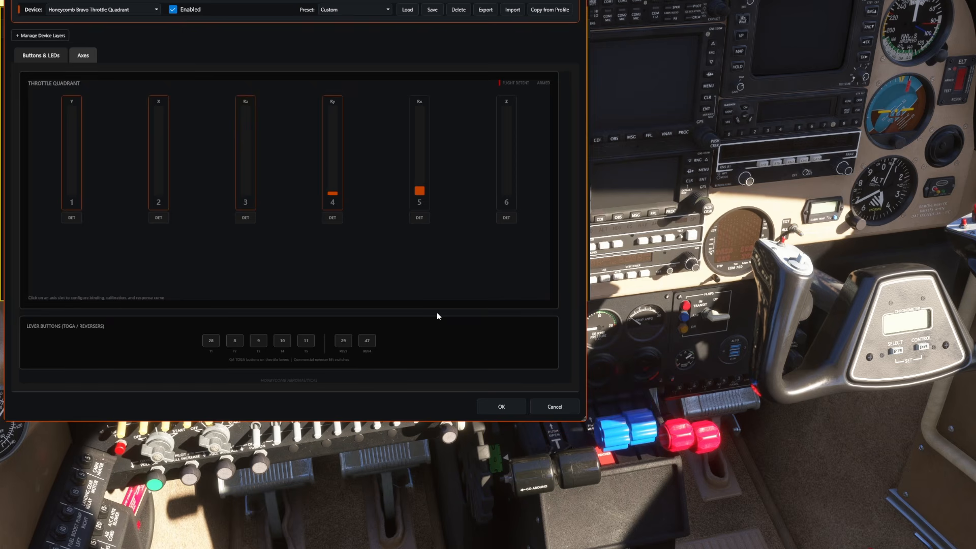
Step: Add a SimConnect action to axis Rx using the MIXTURE1_SET event found by searching for mixture, copy its name, and save the binding
left_click(417, 167)
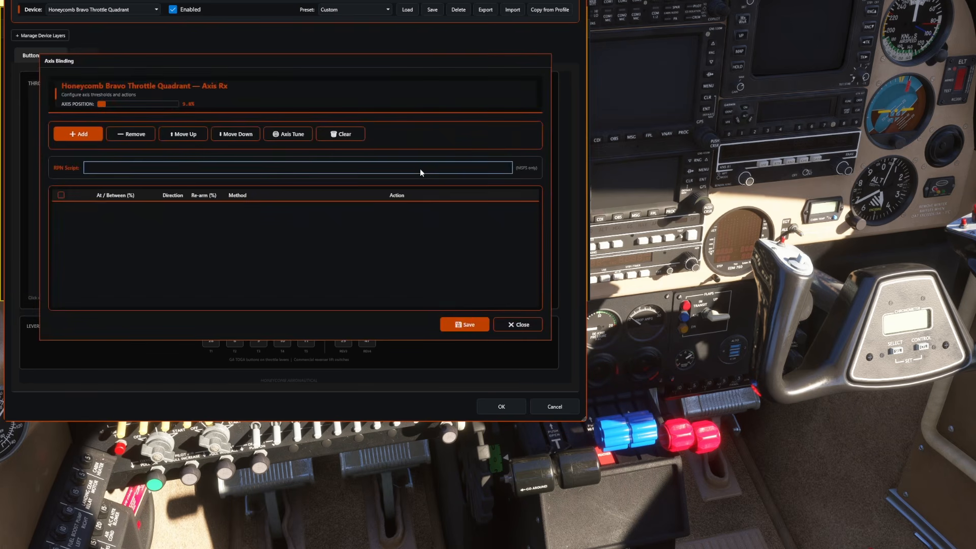
left_click(78, 134)
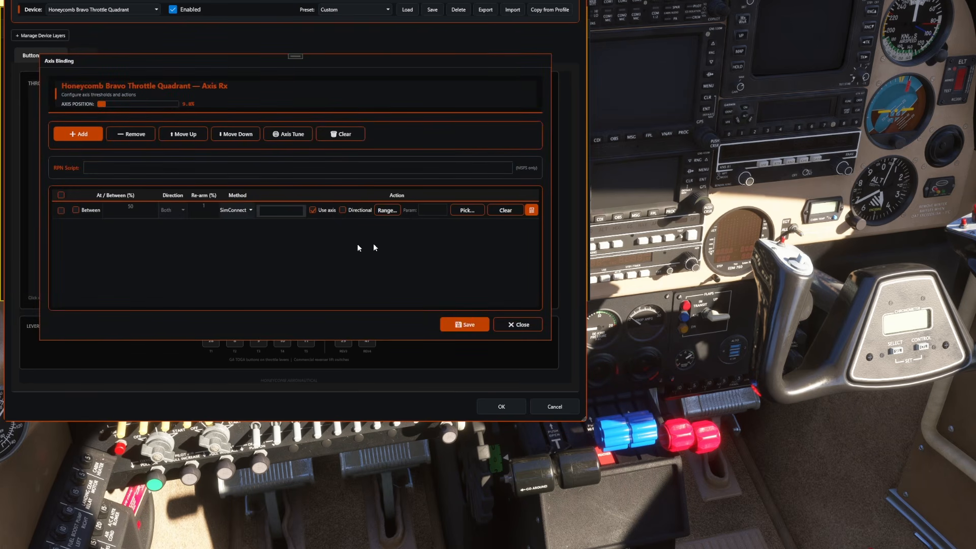
left_click(470, 210)
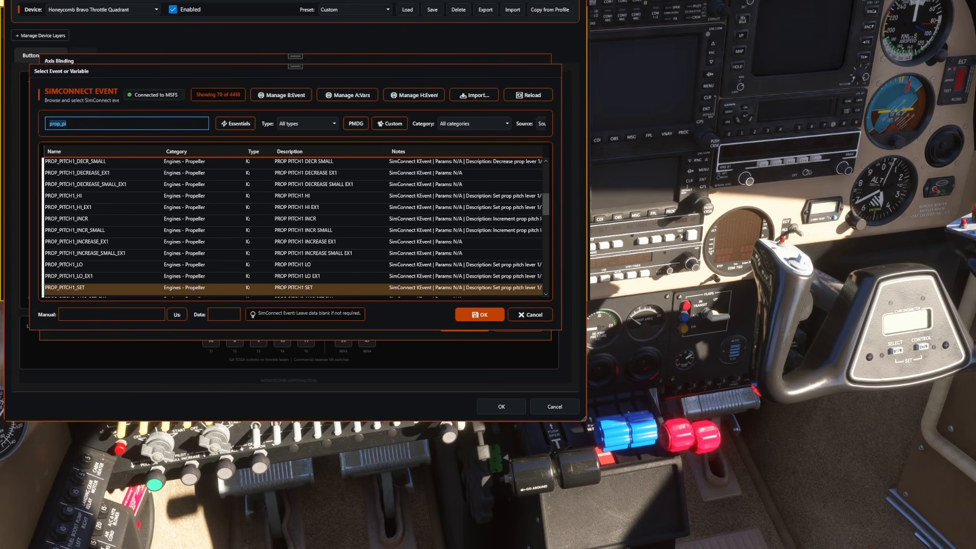
type("mix")
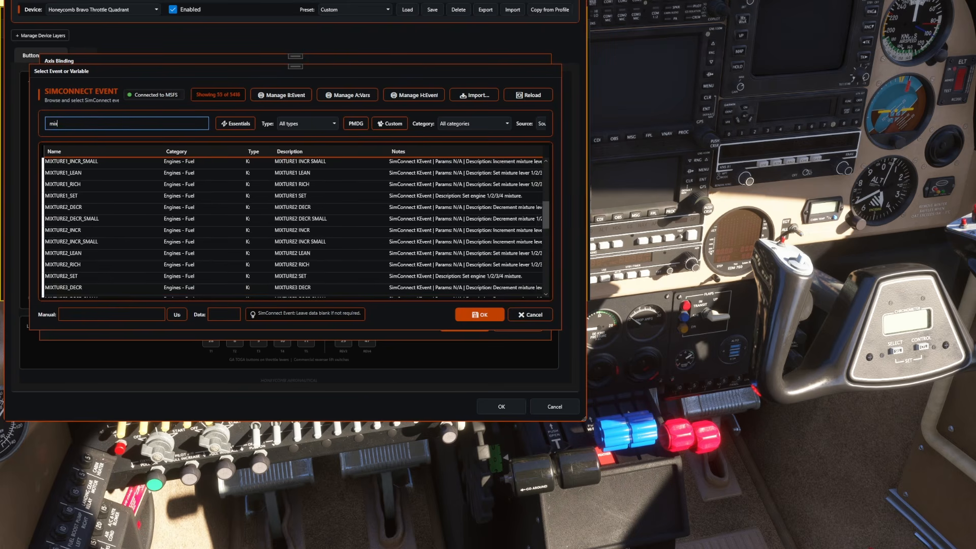
type("ture")
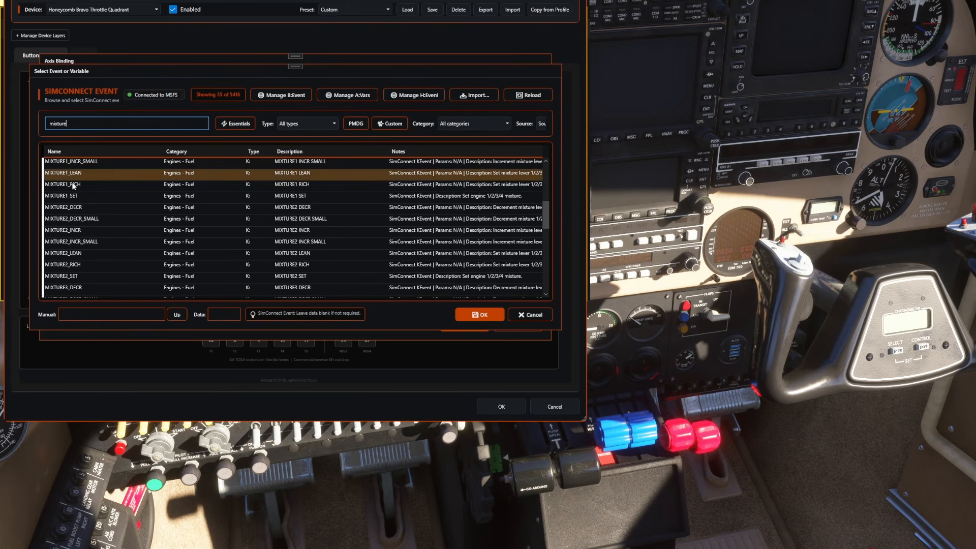
left_click(86, 196)
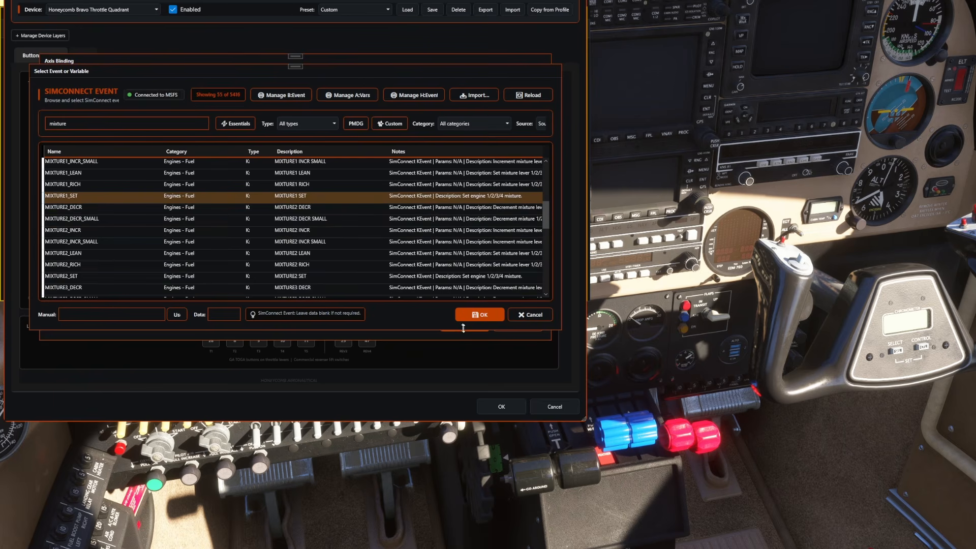
left_click(479, 315)
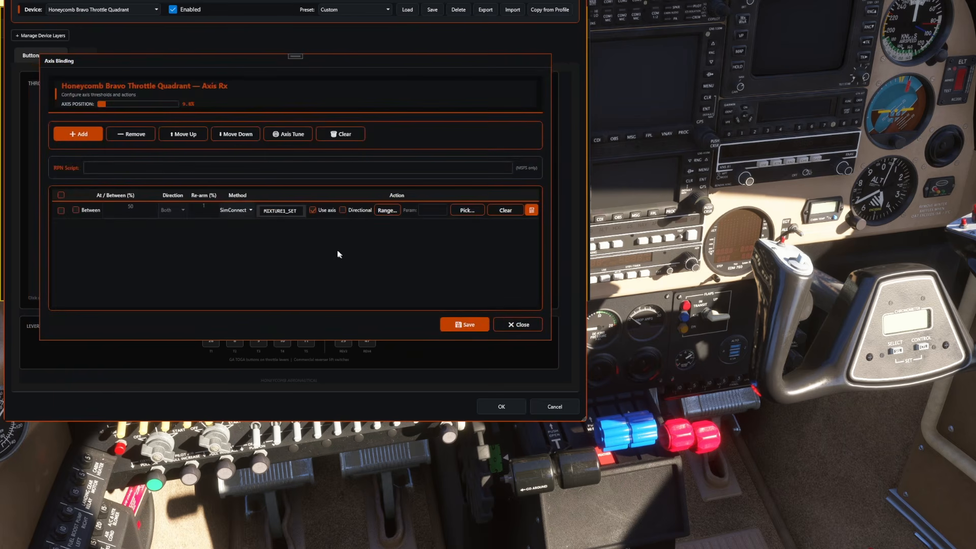
double_click(297, 211)
left_click(477, 324)
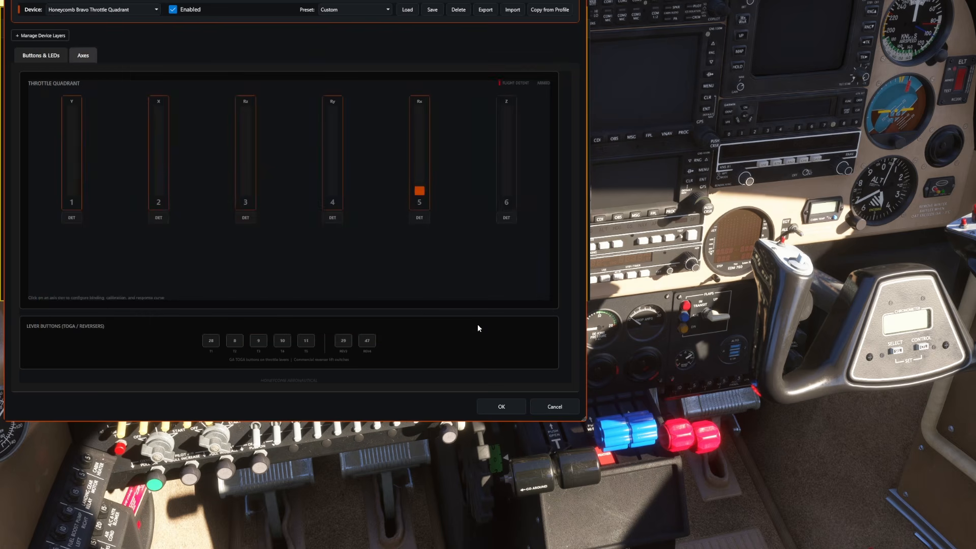
Step: Add a SimConnect action to axis Z using the pasted mixture event name changed to MIXTURE2_SET, and save the device configuration
left_click(506, 175)
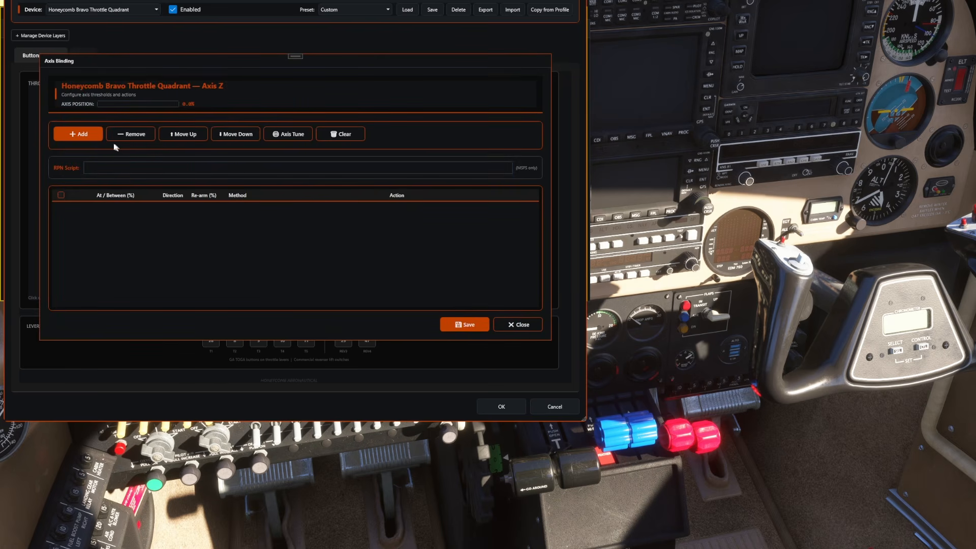
left_click(71, 135)
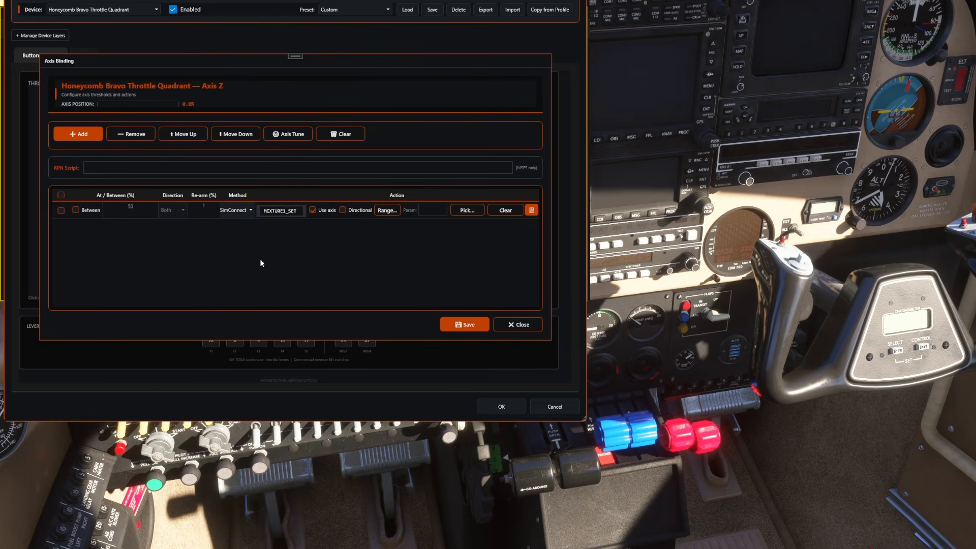
key("Left")
key("Left")
key("Left")
key("Left")
key("BackSpace")
type("2")
left_click(467, 324)
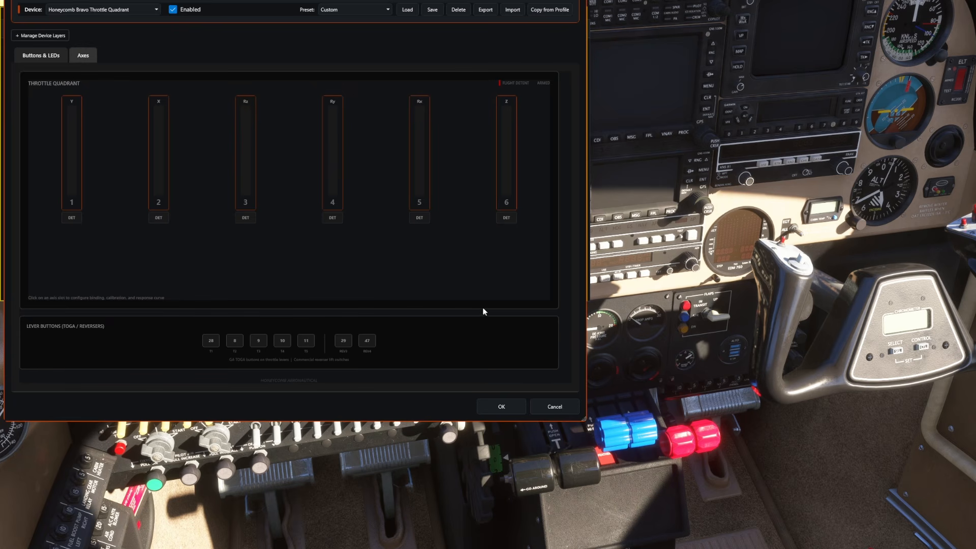
left_click(499, 405)
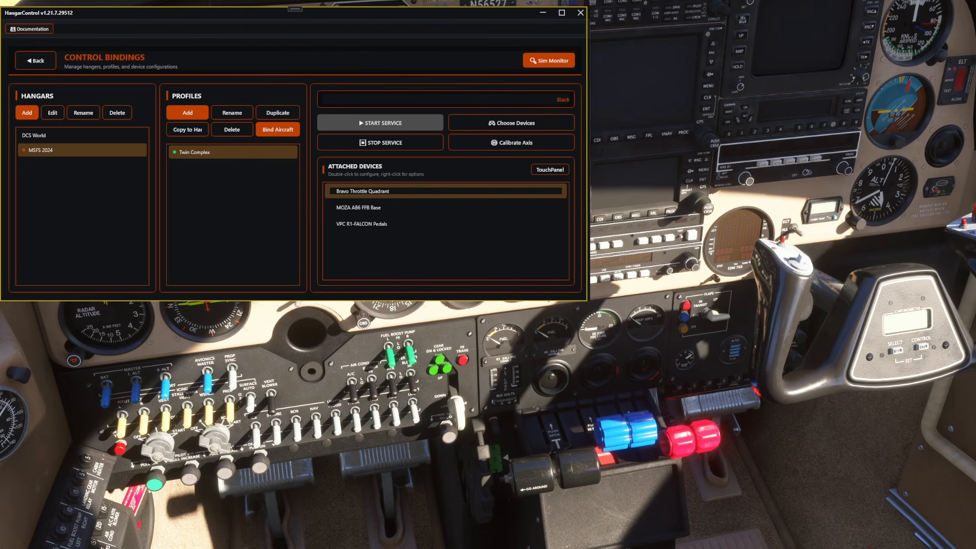
Step: Open the MOZA AB6 FFB Base configuration and add a SimConnect action to its axis X
left_click(378, 209)
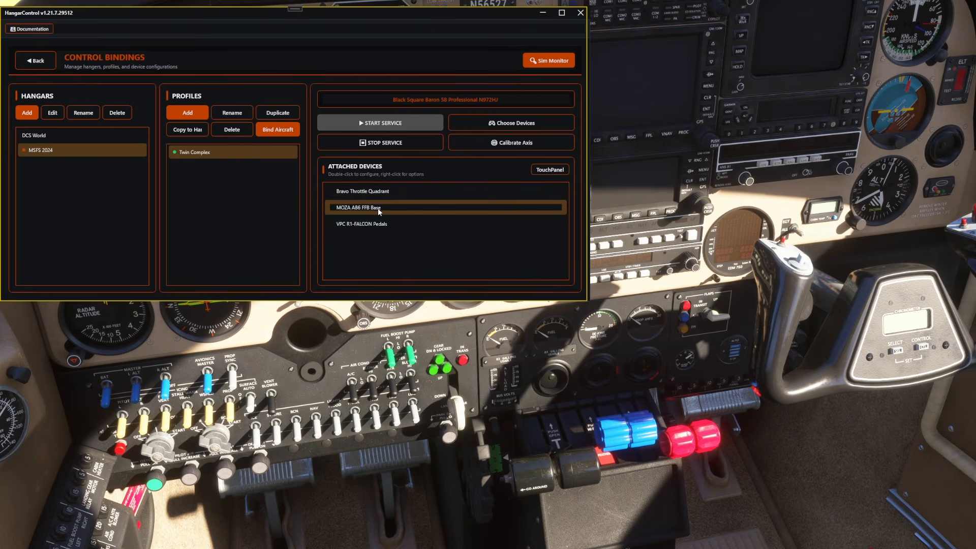
double_click(377, 208)
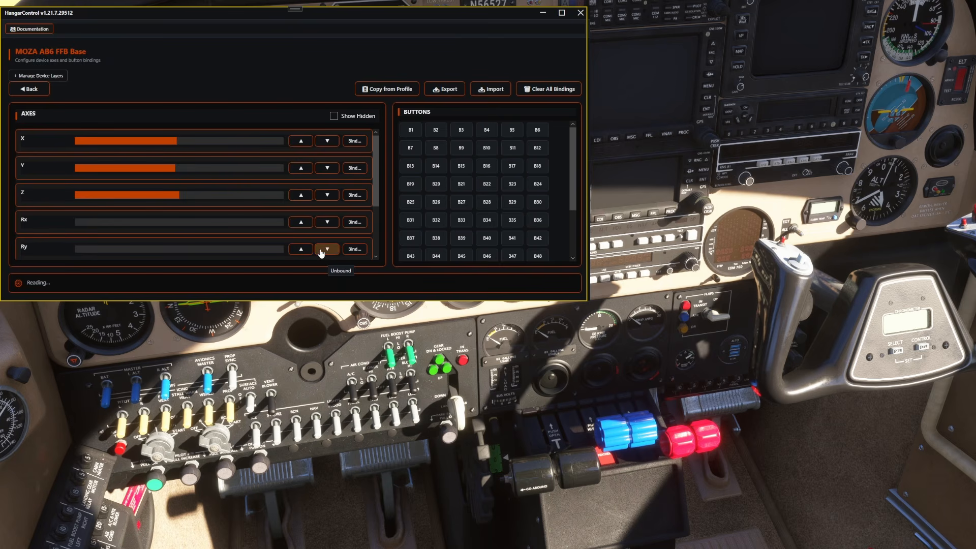
left_click(359, 144)
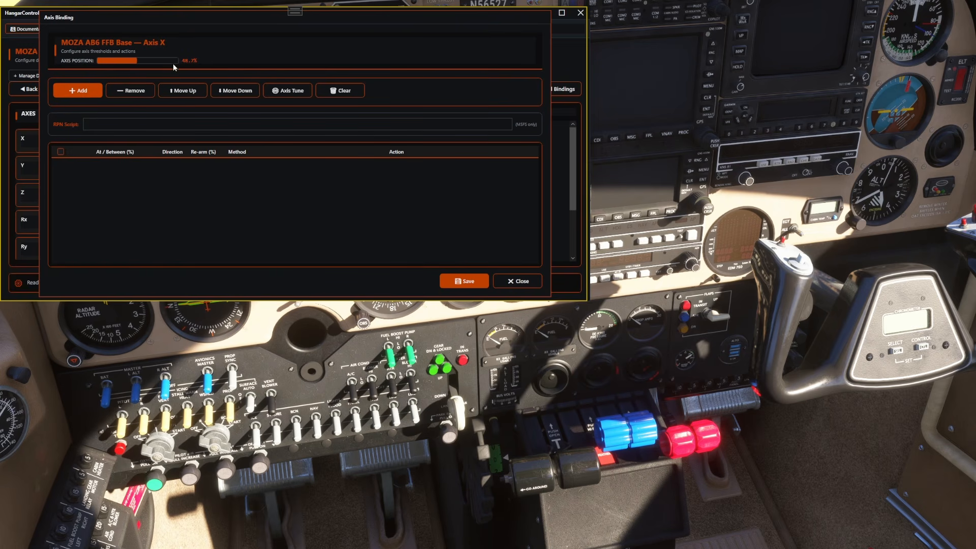
left_click(78, 93)
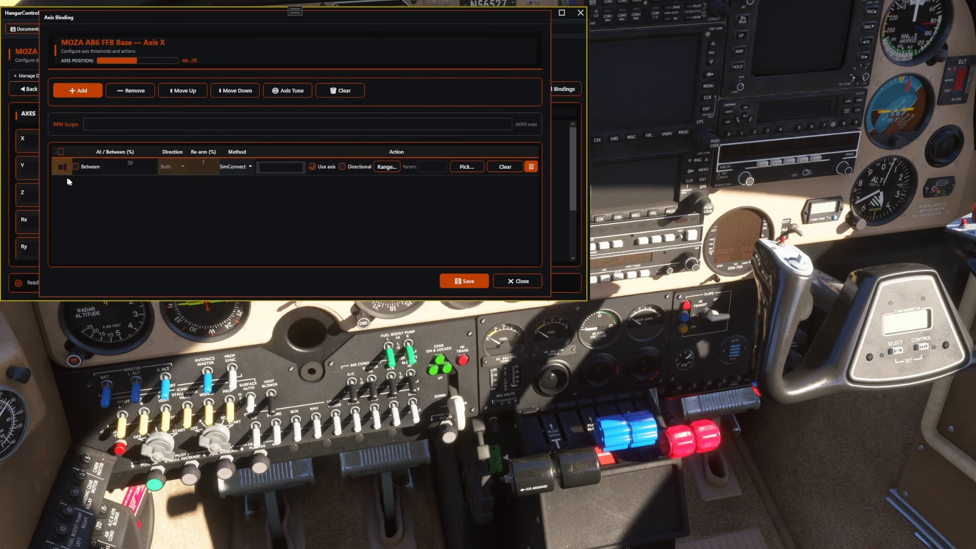
Step: Search the available events for ailerons, assign AXIS_AILERONS_SET to axis X, and save the binding
left_click(463, 166)
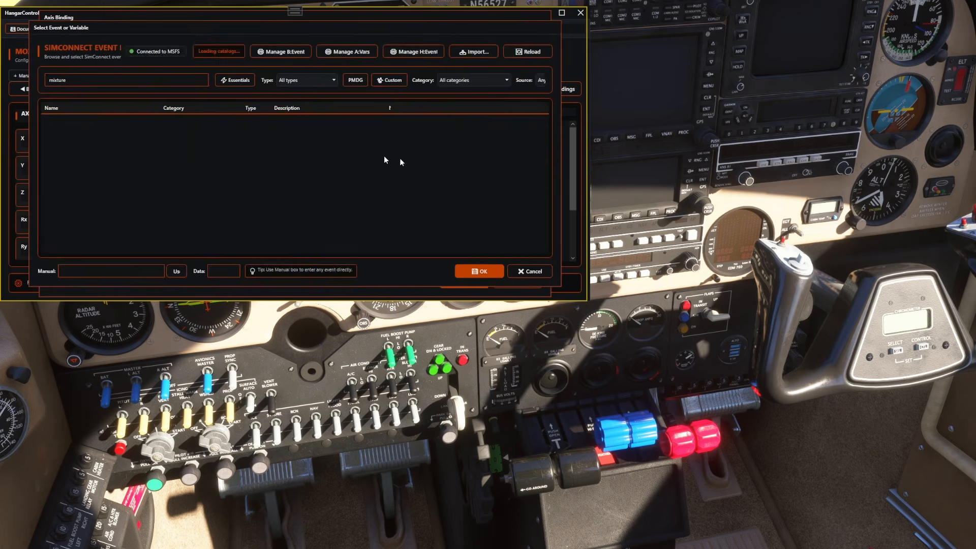
left_click(101, 80)
left_click_drag(86, 82, 49, 80)
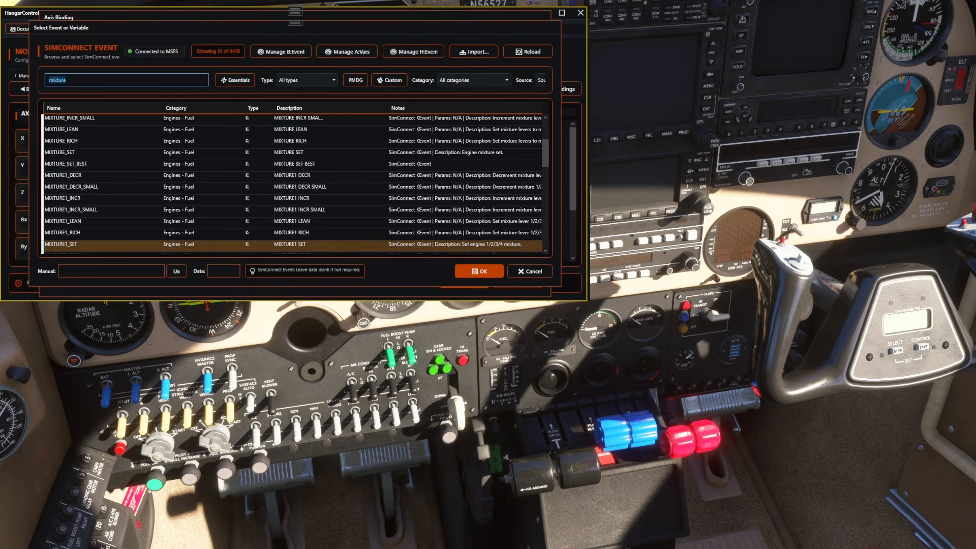
type("ailerons")
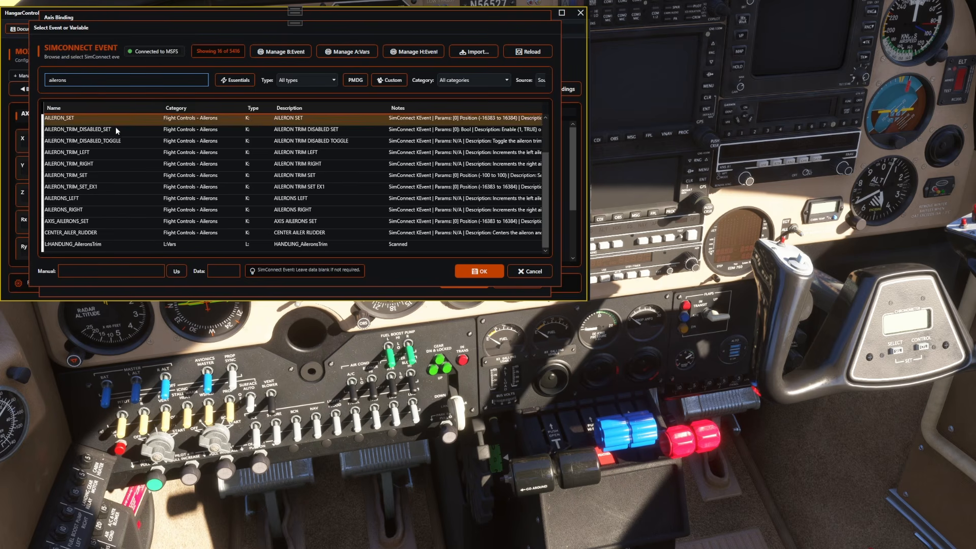
left_click(66, 222)
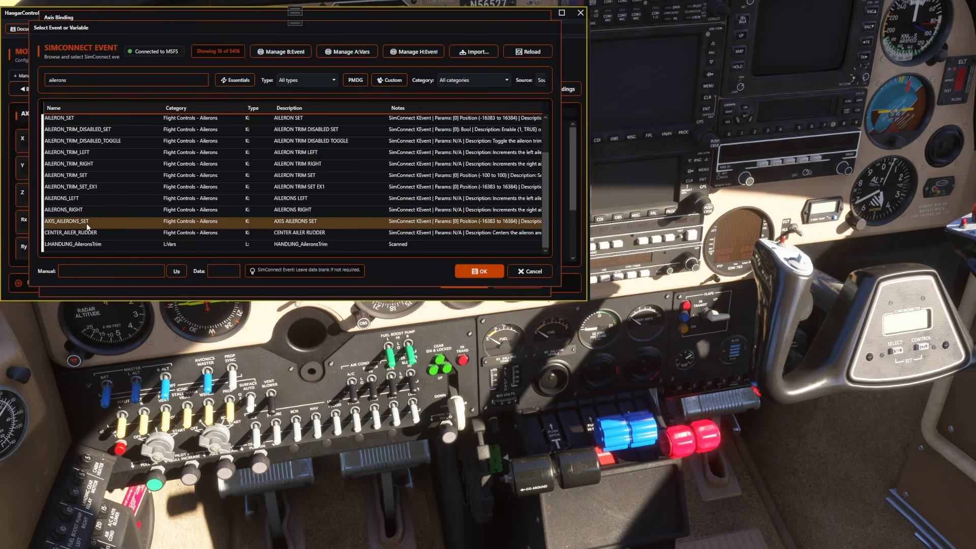
left_click(493, 273)
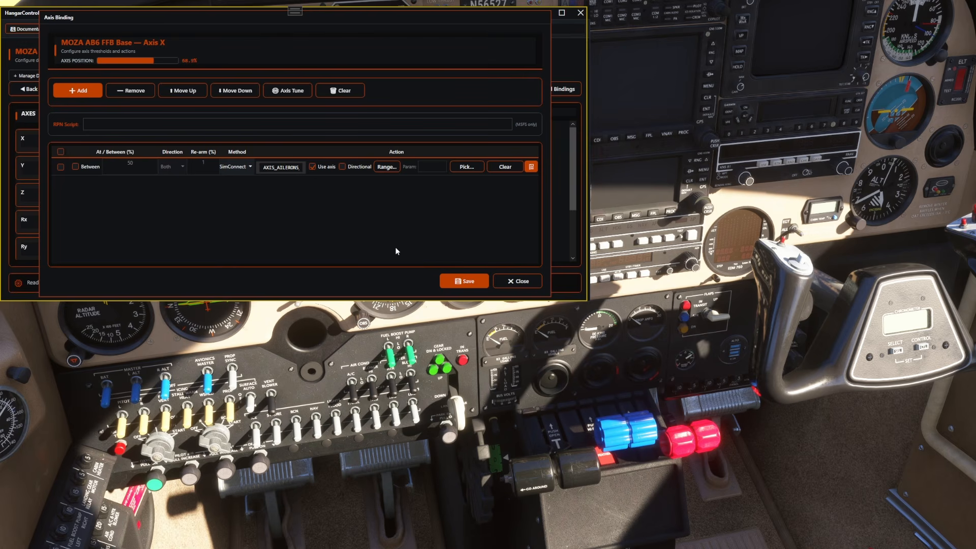
left_click(476, 283)
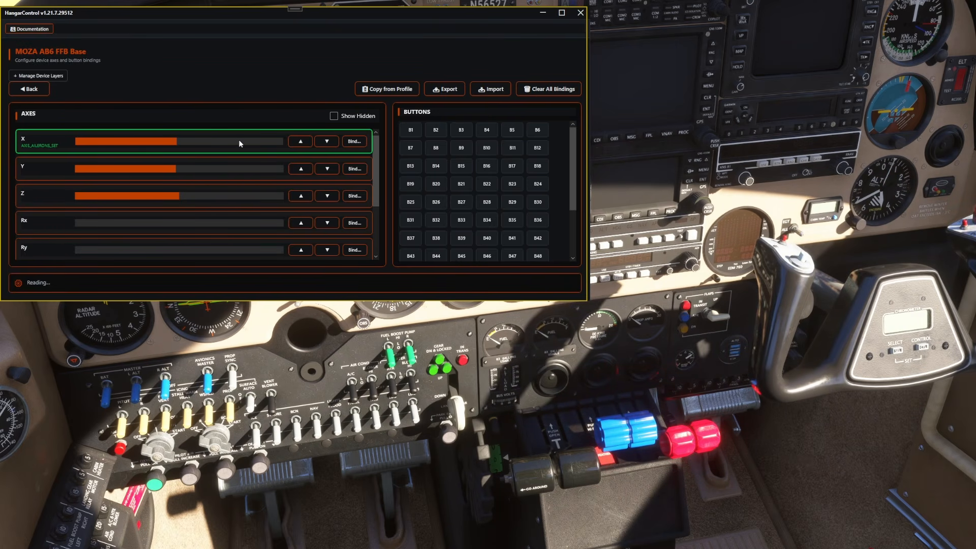
Step: Reopen the aileron binding on axis X and invert the axis in its Axis Tune settings
left_click(359, 144)
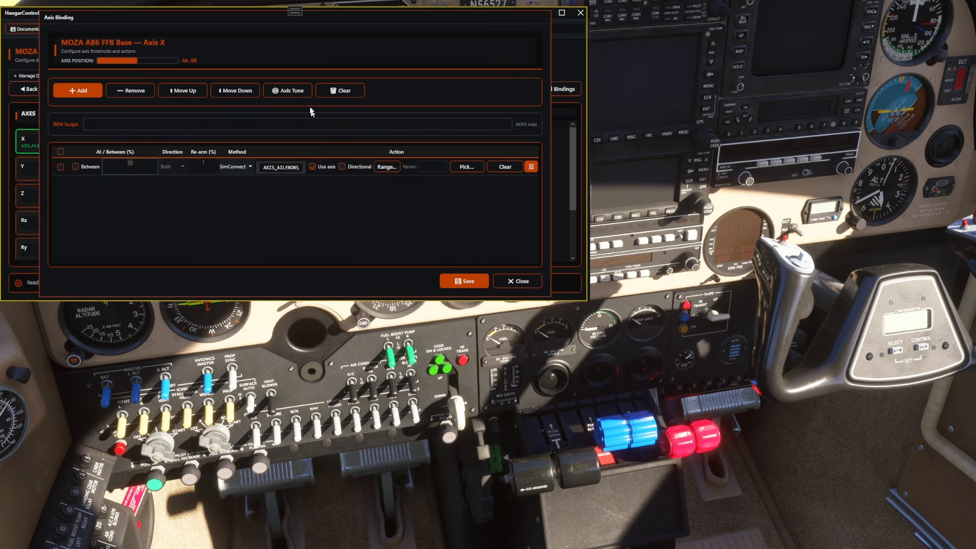
left_click(288, 93)
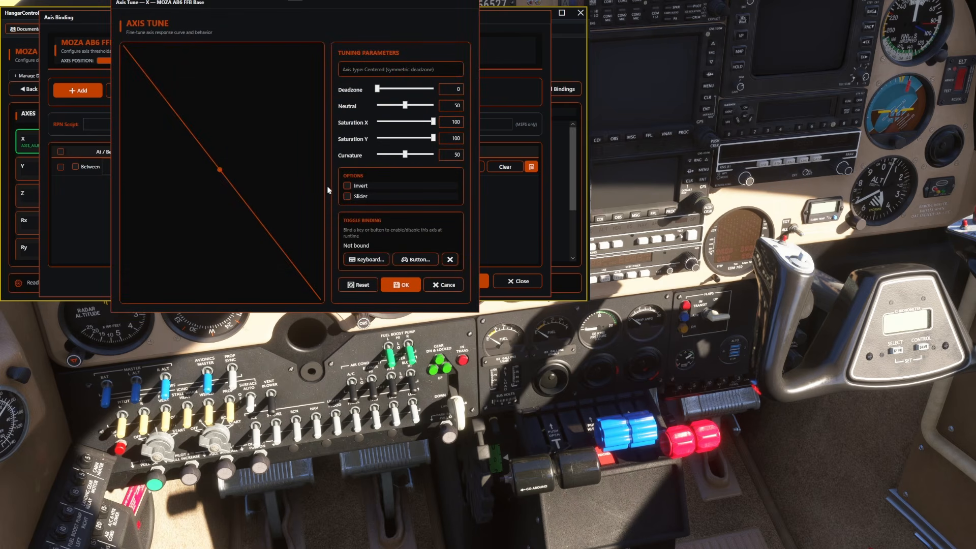
left_click(347, 186)
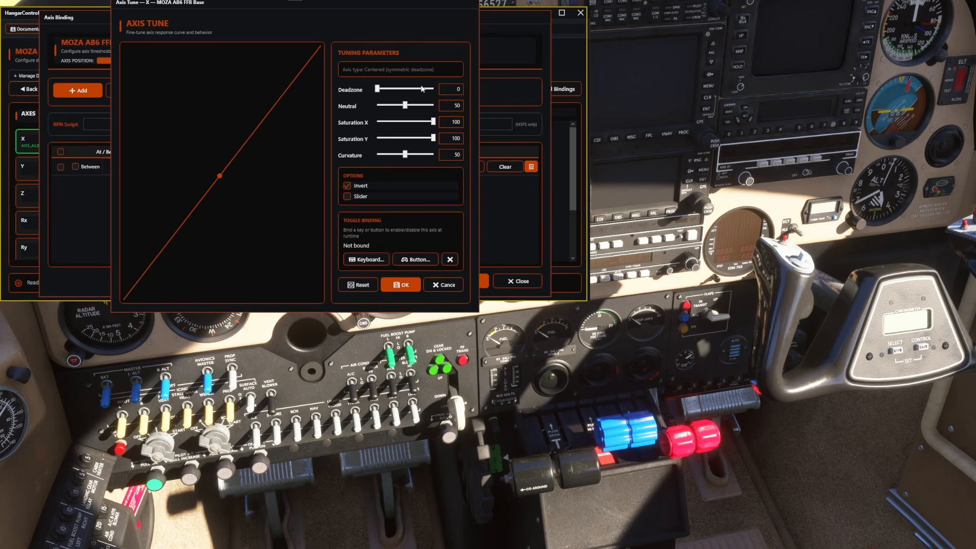
Step: Try a deadzone of 19 and a neutral point of 51 on axis X, and restore them to 0 and 50
left_click_drag(378, 89, 389, 89)
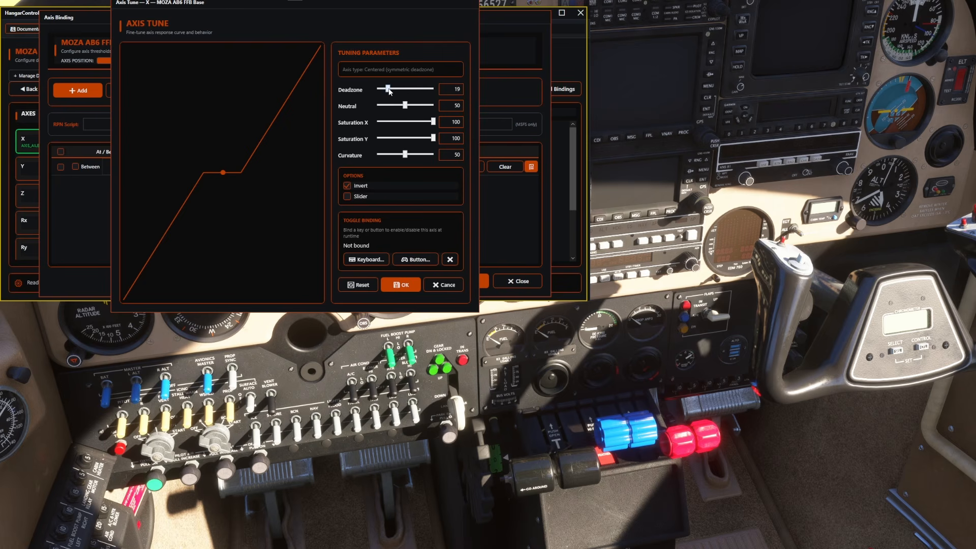
left_click_drag(388, 90, 378, 90)
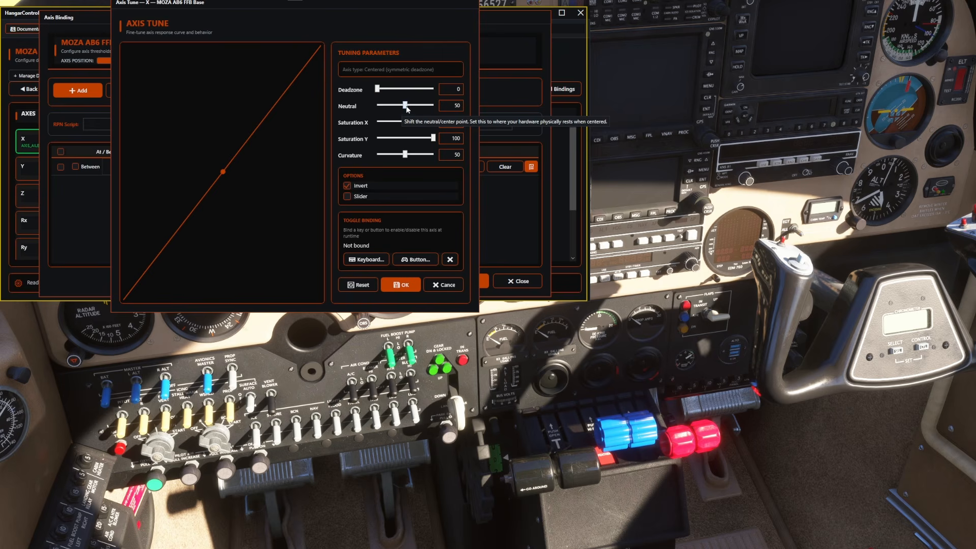
left_click_drag(407, 108, 408, 109)
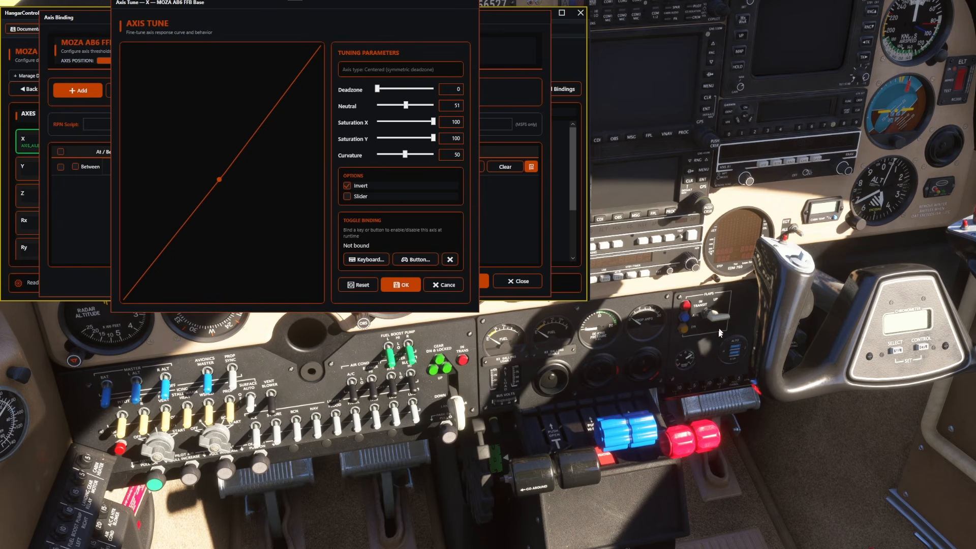
left_click(454, 104)
key("BackSpace")
type("0")
left_click(408, 165)
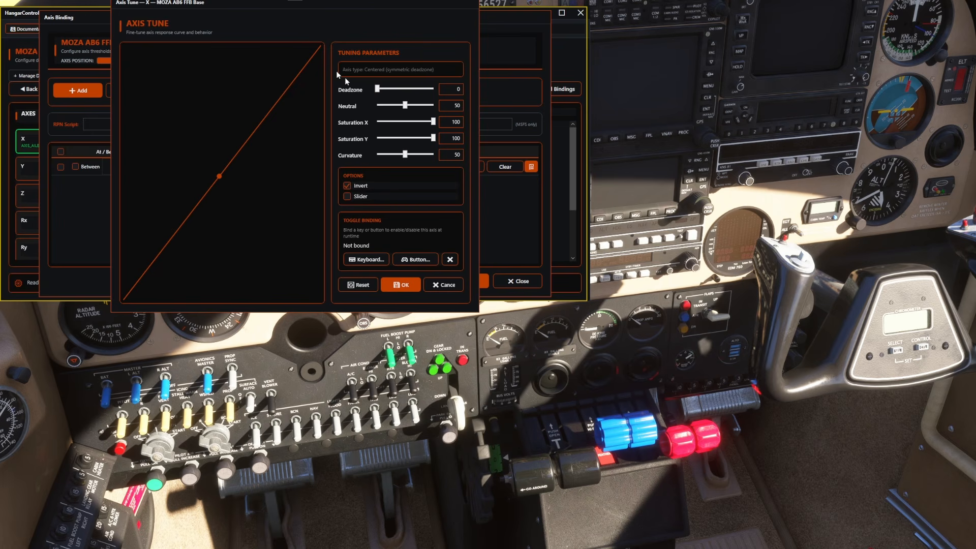
Step: Try 50 for both saturations of axis X, and apply the tuning with Saturation X at 100 and Saturation Y at 49
left_click_drag(433, 122, 405, 123)
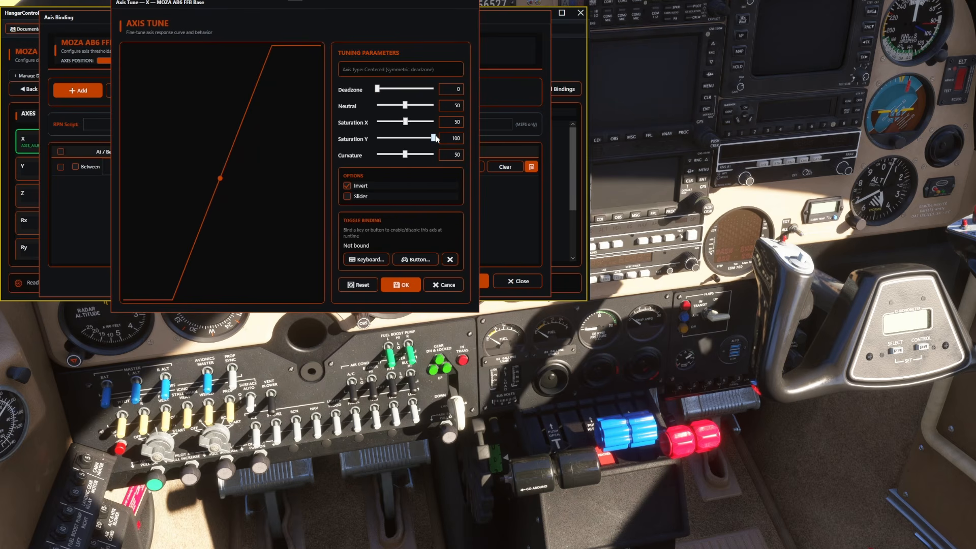
left_click_drag(432, 137, 405, 140)
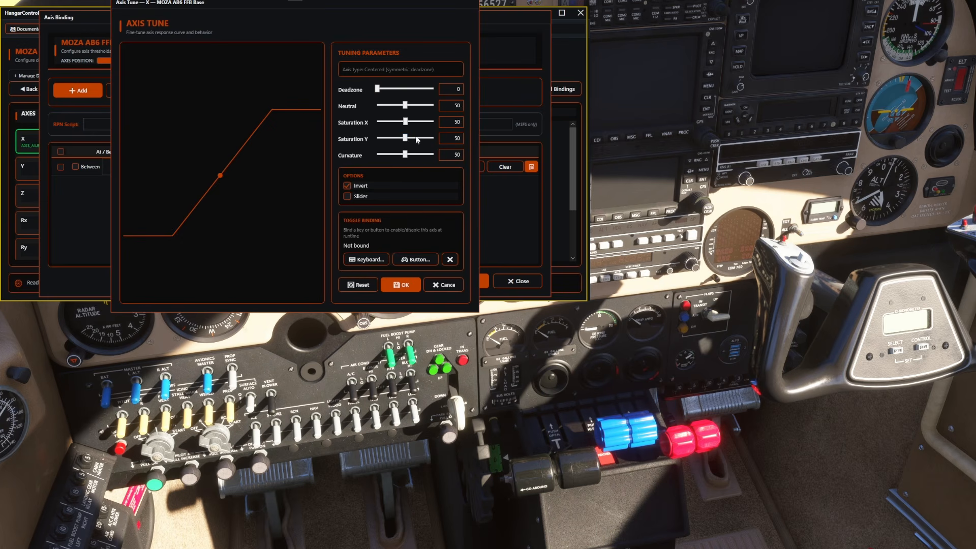
mouse_move(405, 137)
left_mouse_down()
mouse_move(452, 143)
mouse_move(459, 124)
mouse_move(407, 145)
left_mouse_up()
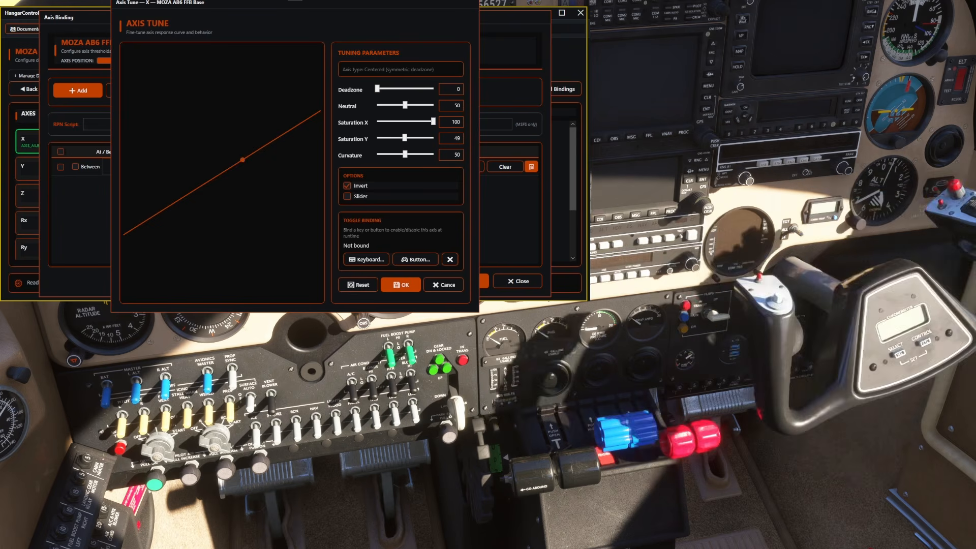
left_click(396, 287)
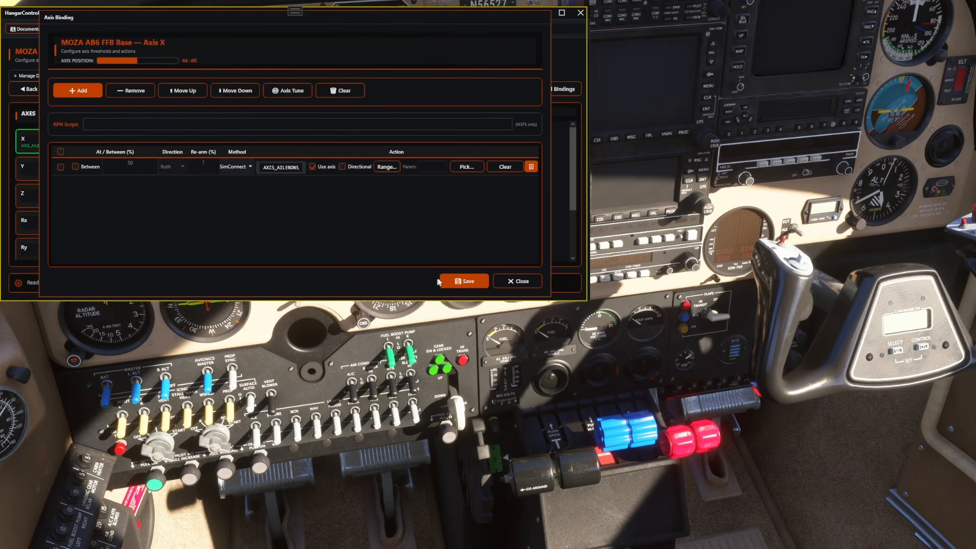
Step: Reopen the Axis Tune settings of axis X, try Saturation X at 12 and Saturation Y at 47, and set both to 100
left_click(285, 95)
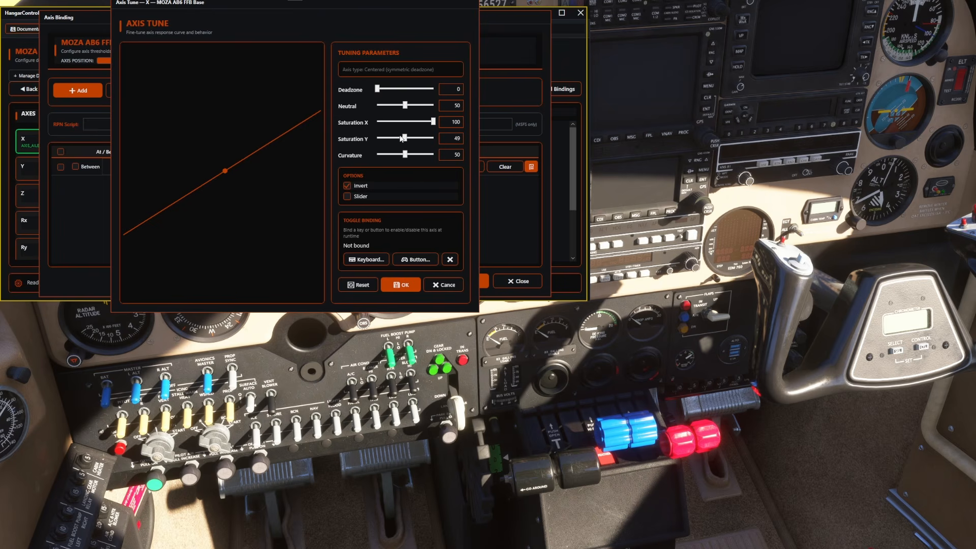
left_click_drag(405, 138, 438, 138)
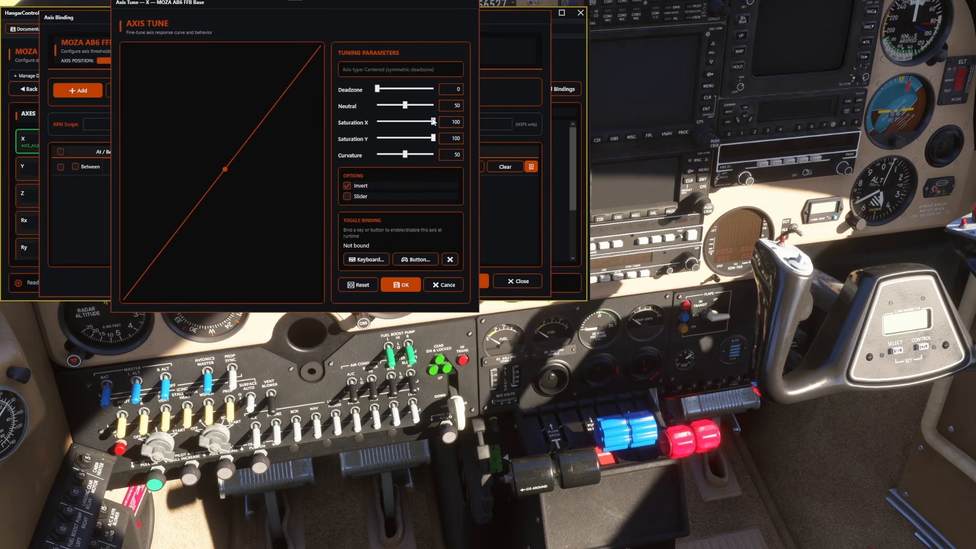
left_click_drag(436, 121, 386, 127)
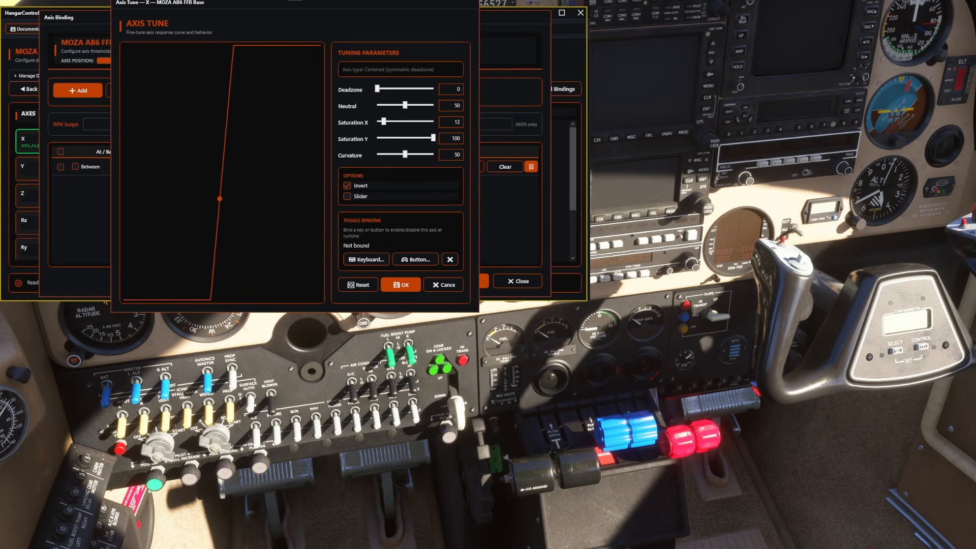
left_click_drag(413, 5, 575, 6)
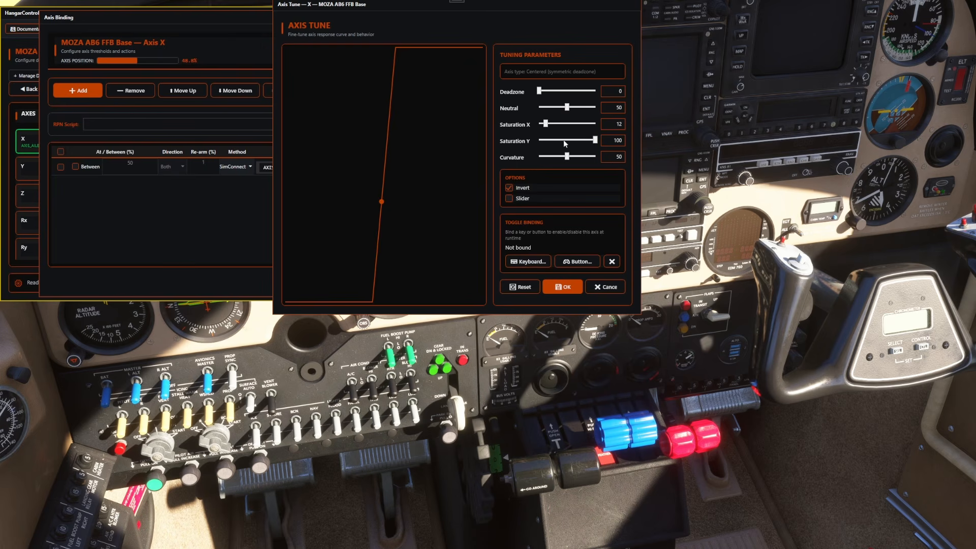
left_click_drag(545, 124, 596, 123)
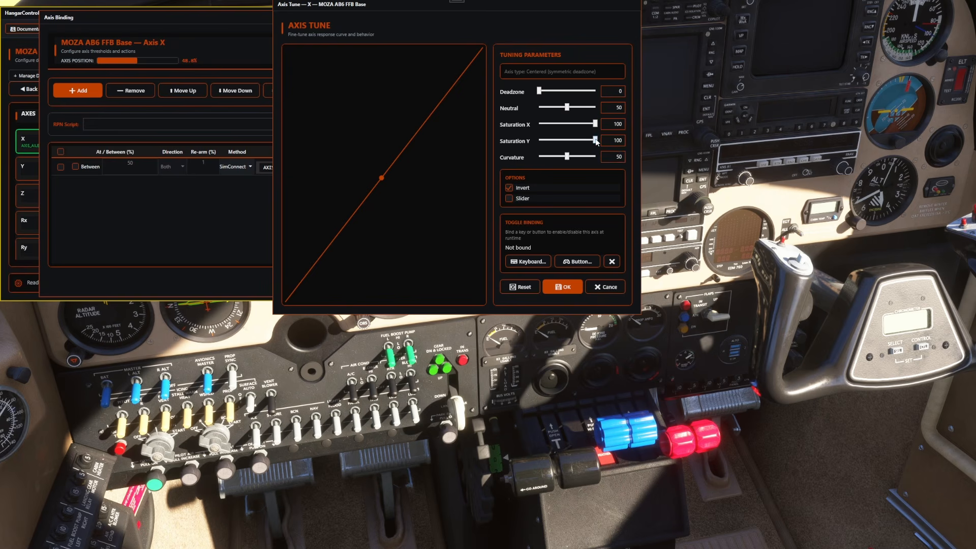
left_click_drag(596, 141, 565, 141)
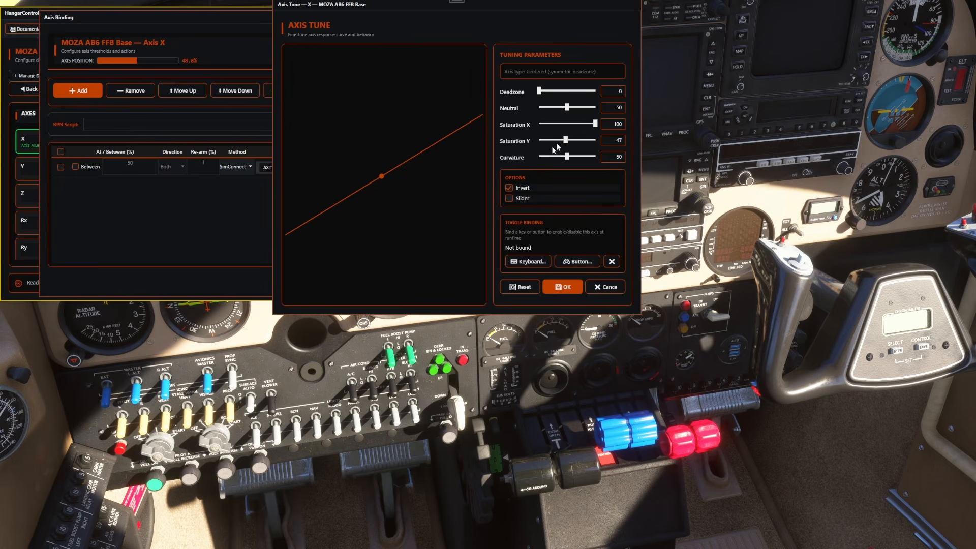
left_click_drag(566, 140, 596, 141)
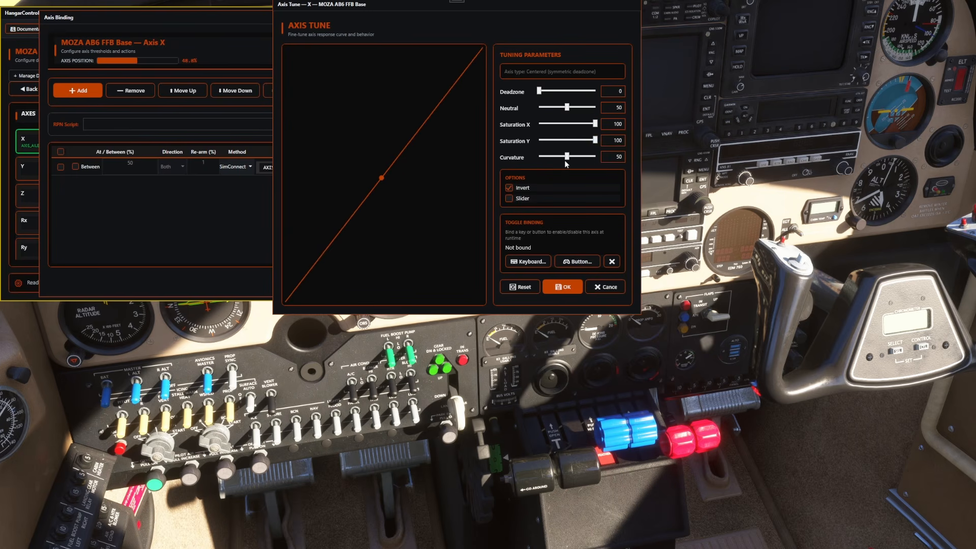
Step: Try curvature values of 21 and 100 on axis X, and restore the curvature to 50
left_click_drag(568, 159, 553, 161)
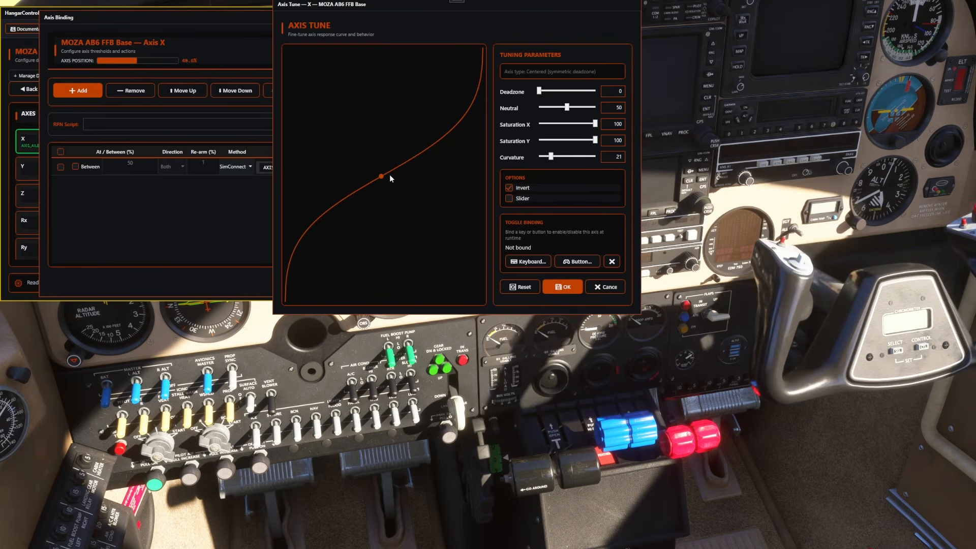
left_click_drag(551, 156, 597, 162)
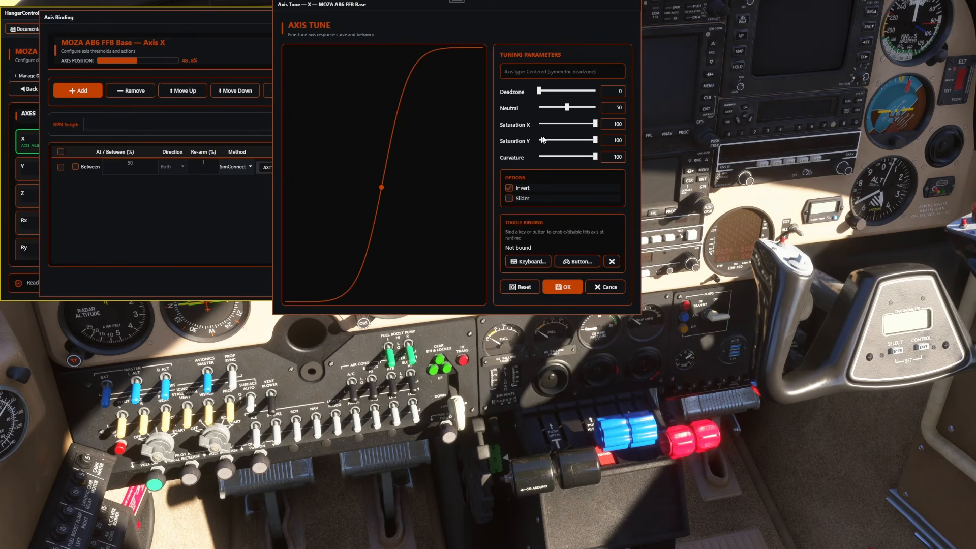
left_click_drag(594, 158, 567, 159)
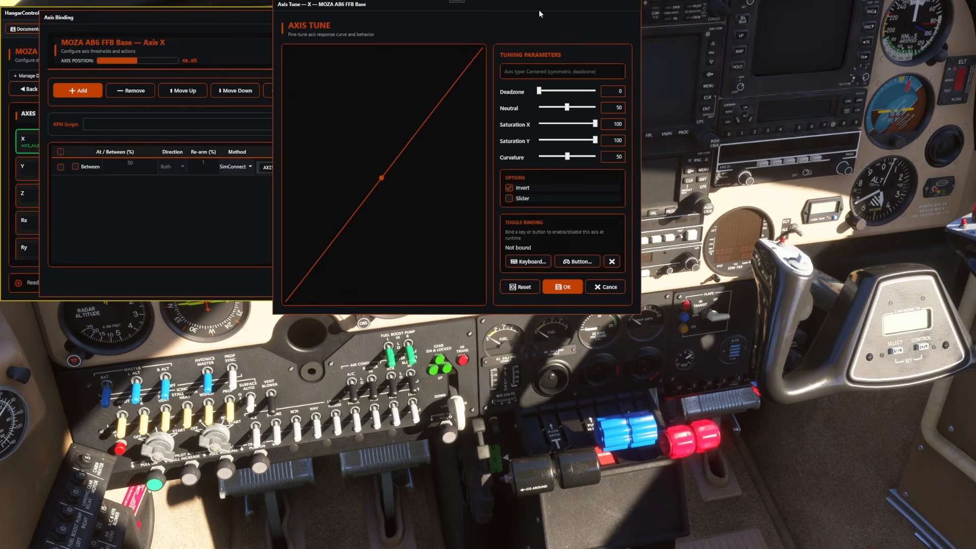
Step: Bind button B1 of the MOZA AB6 FFB Base as the toggle for axis X and apply the tuning
left_click_drag(540, 14, 511, 50)
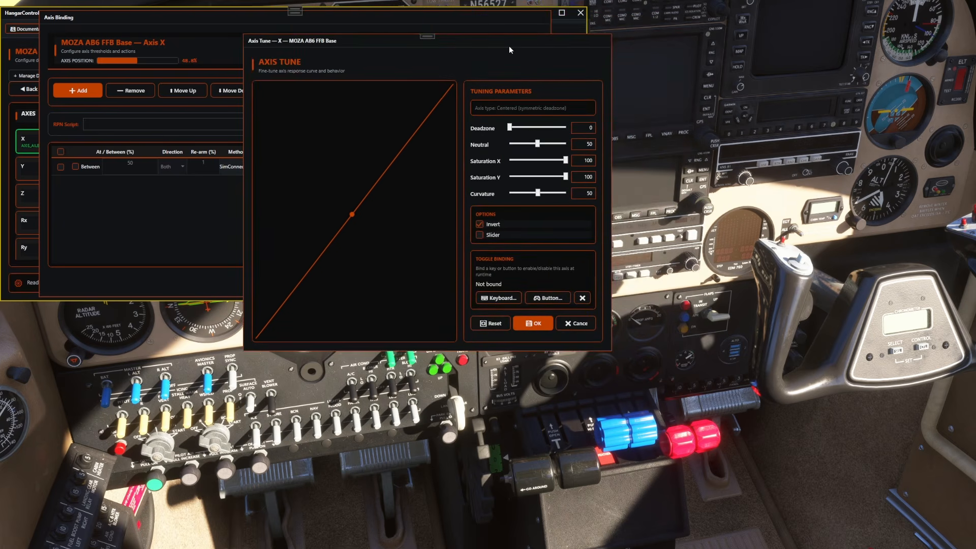
left_click(550, 300)
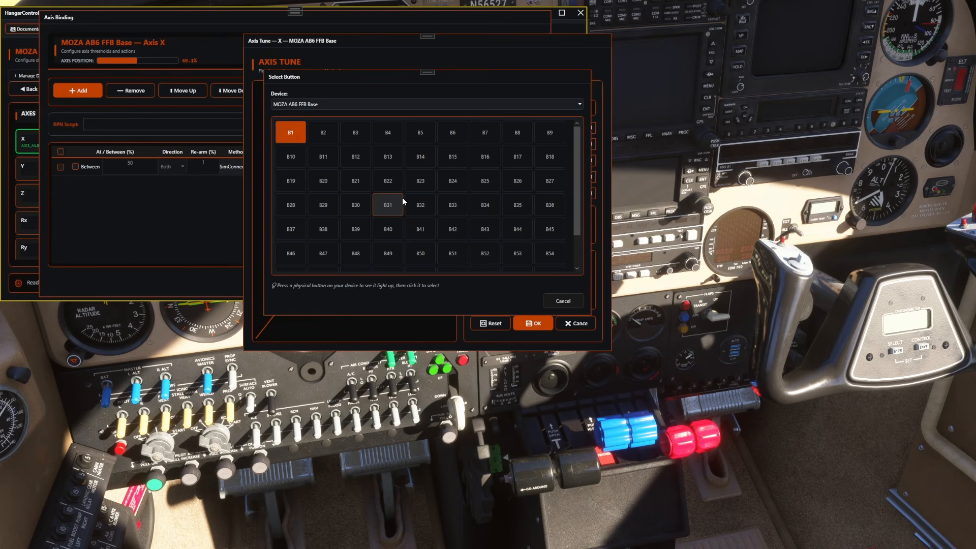
left_click(288, 127)
left_click(540, 326)
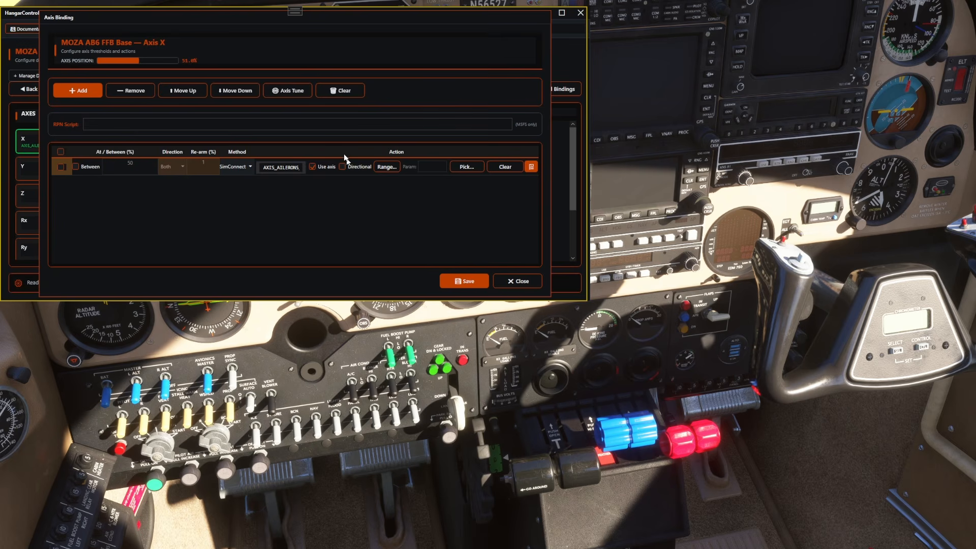
Step: Reopen the Axis Tune settings of axis X and clear its toggle binding
left_click(287, 91)
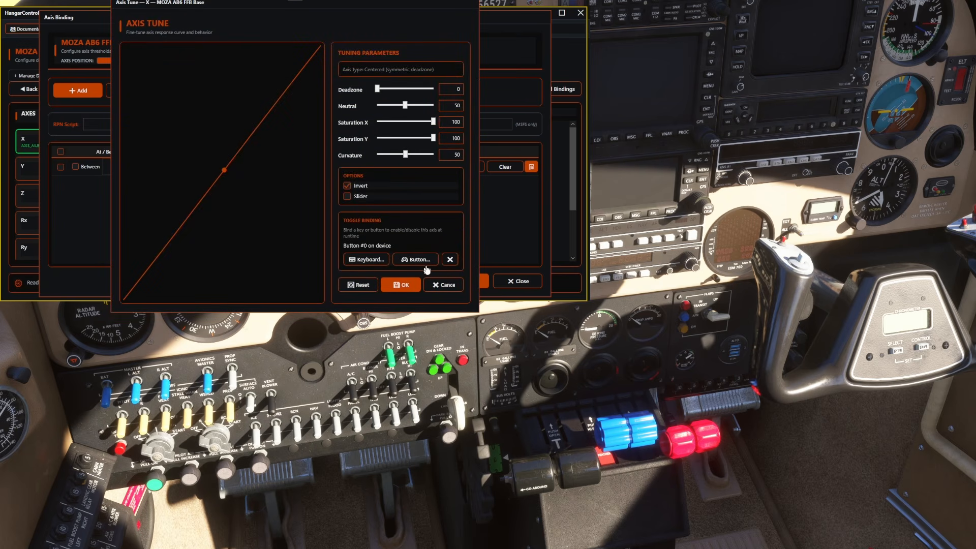
left_click(421, 260)
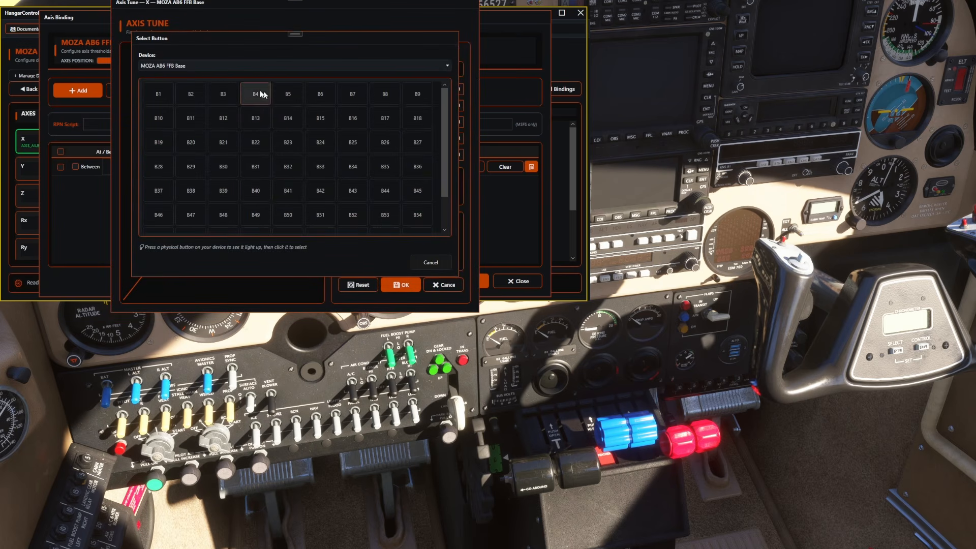
left_click(430, 263)
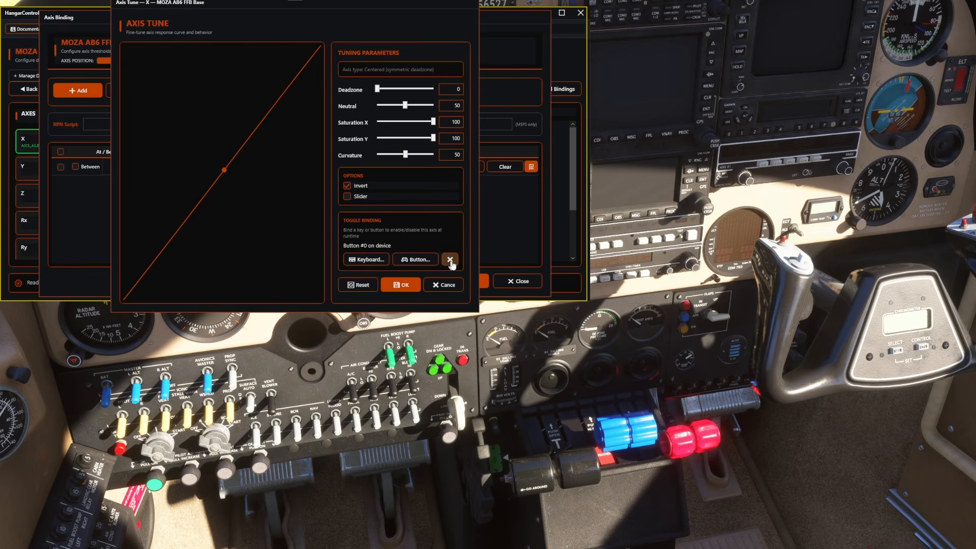
left_click(450, 259)
Step: Reset the tuning of axis X to its defaults, invert the axis, and save the aileron binding
left_click(362, 287)
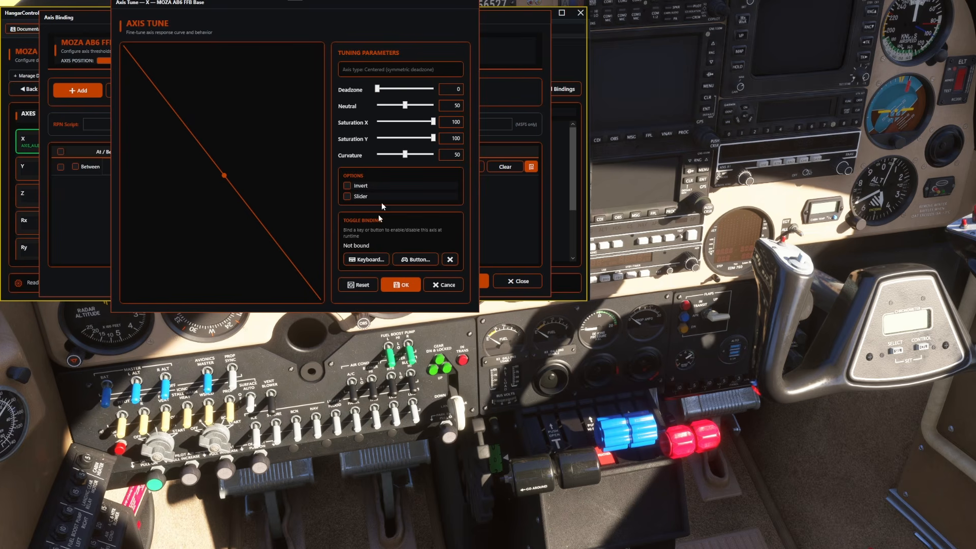
left_click(348, 186)
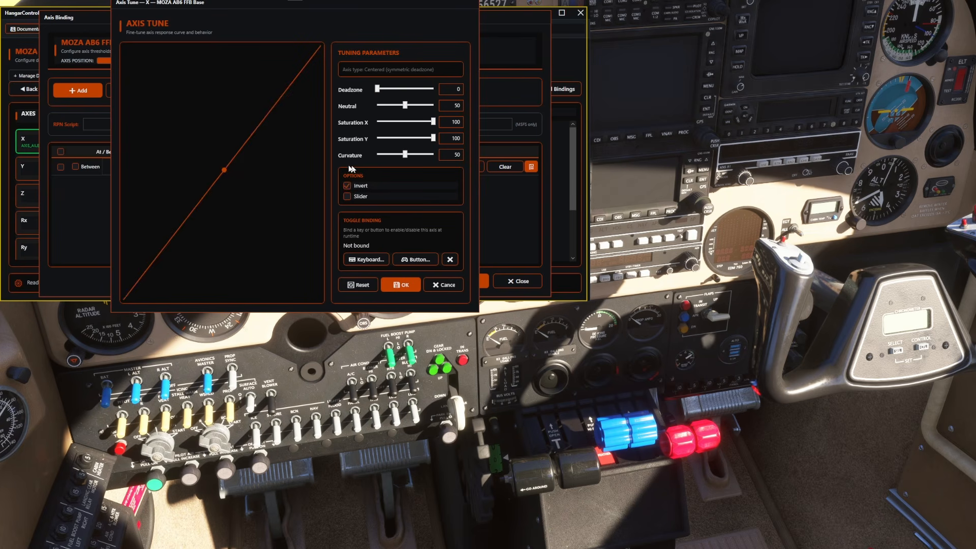
left_click(399, 285)
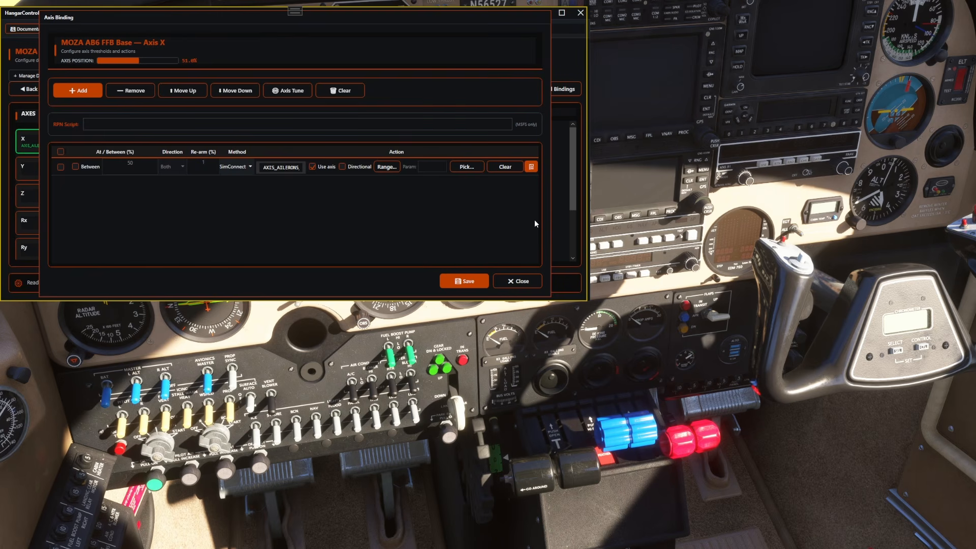
left_click(459, 282)
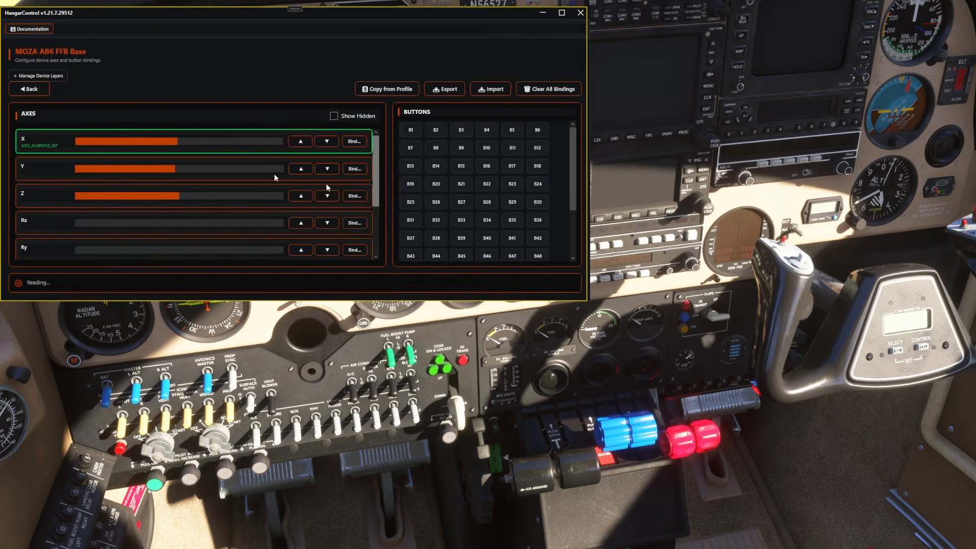
Step: Add a binding on axis Y, search the events for elevator, assign AXIS_ELEVATOR_SET, and save it
left_click(355, 167)
left_click(78, 90)
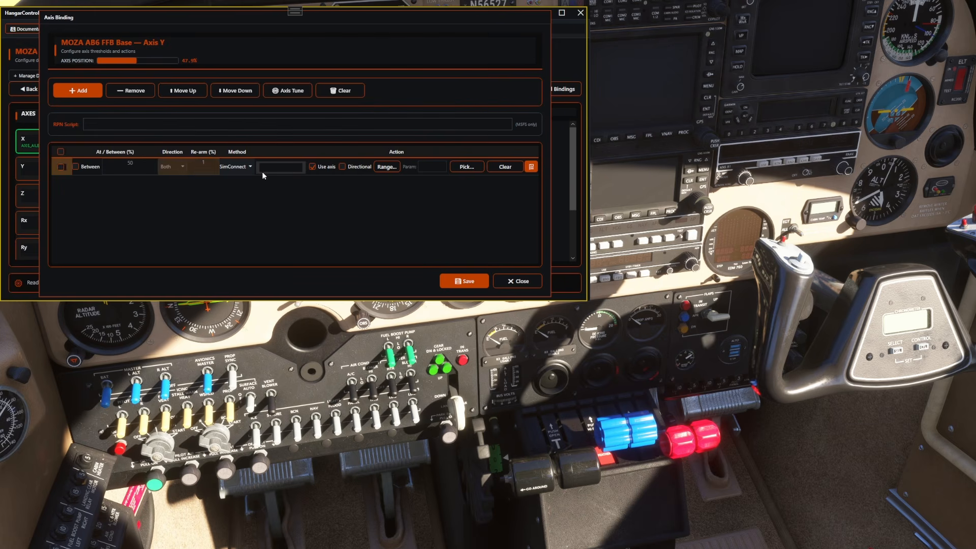
left_click(467, 166)
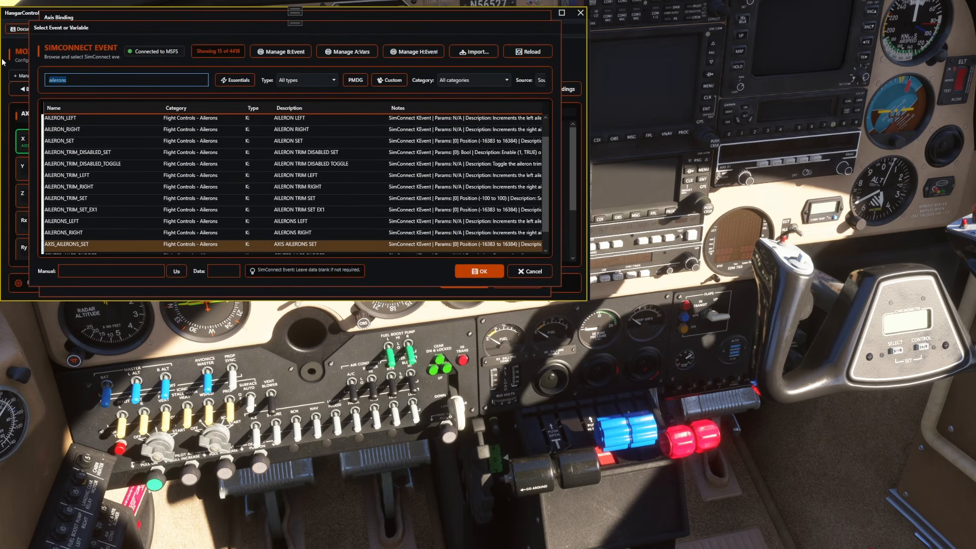
type("elevator")
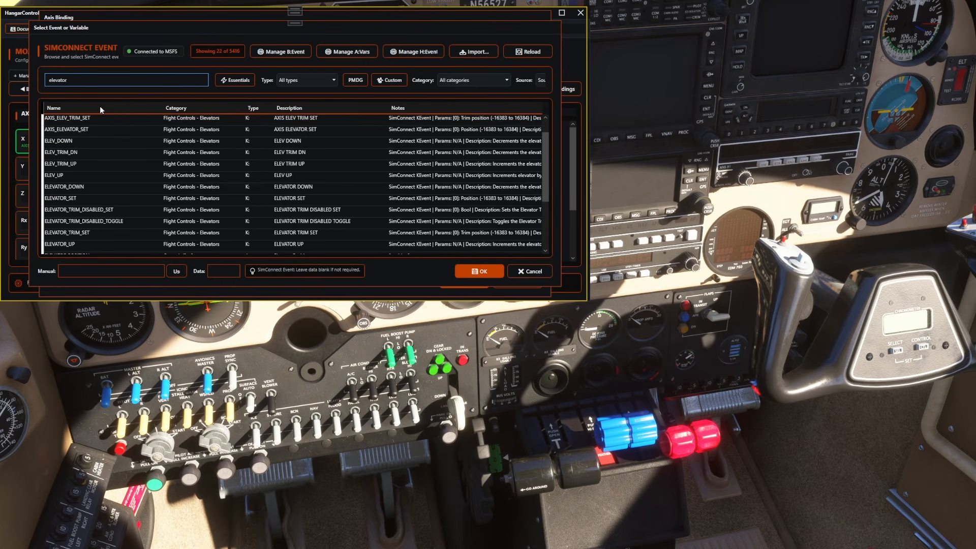
left_click(64, 131)
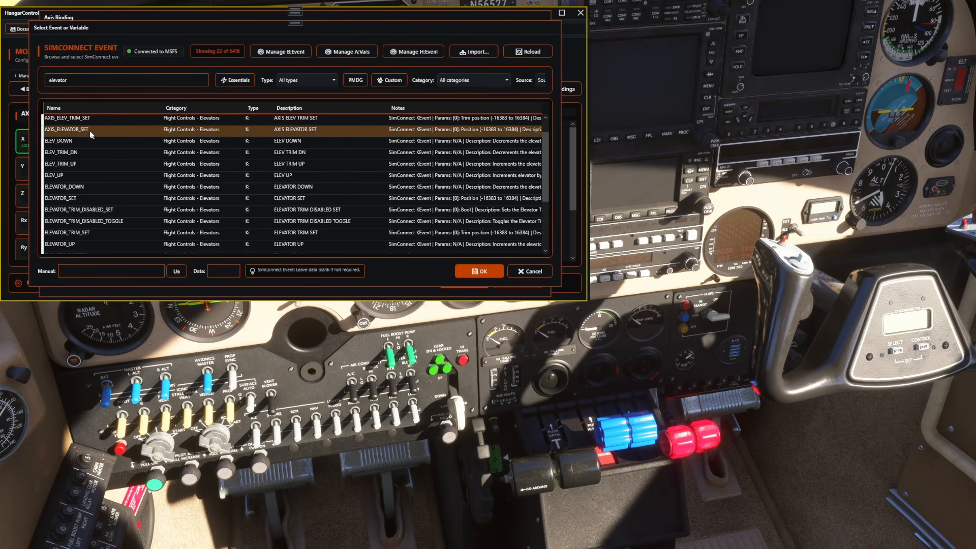
left_click(477, 270)
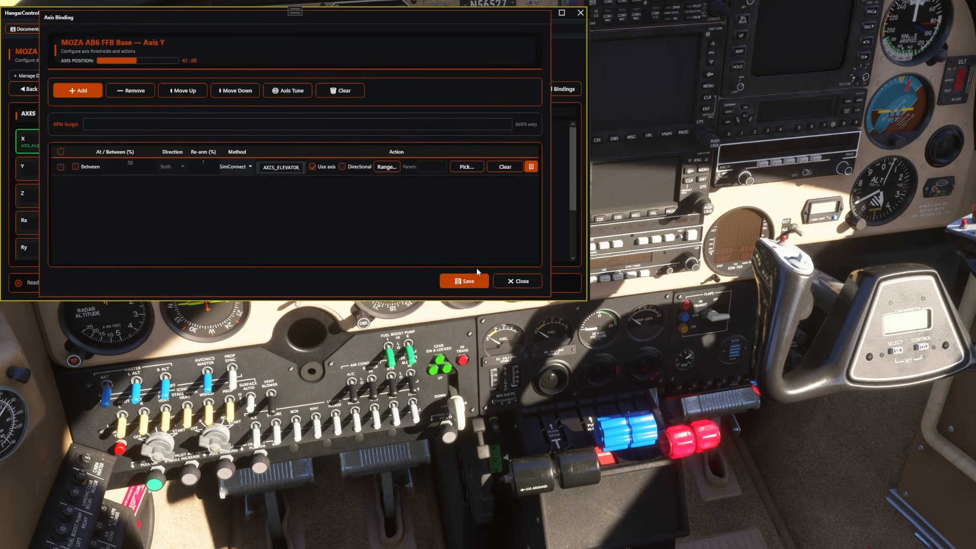
left_click(464, 281)
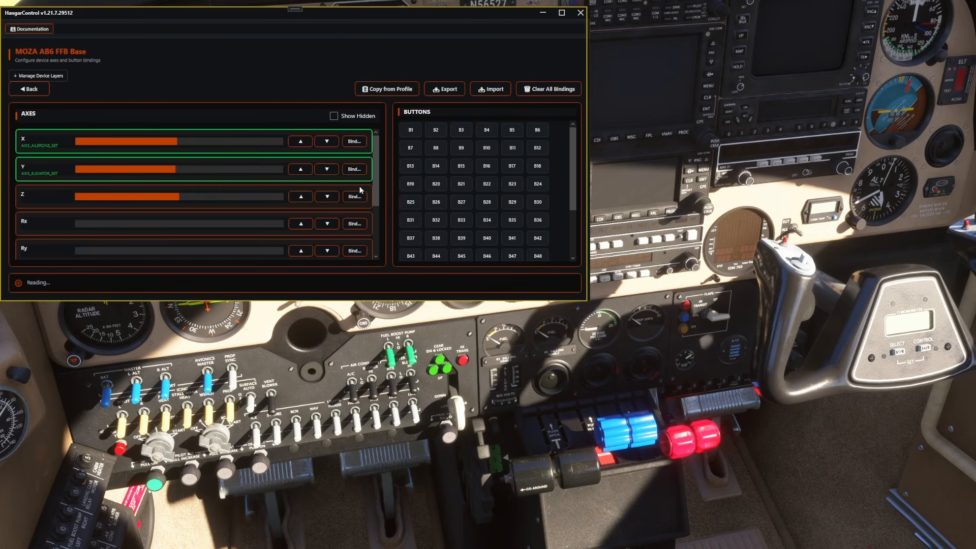
Step: Reopen the elevator binding on axis Y, invert the axis in its Axis Tune settings, and save the binding
left_click(349, 170)
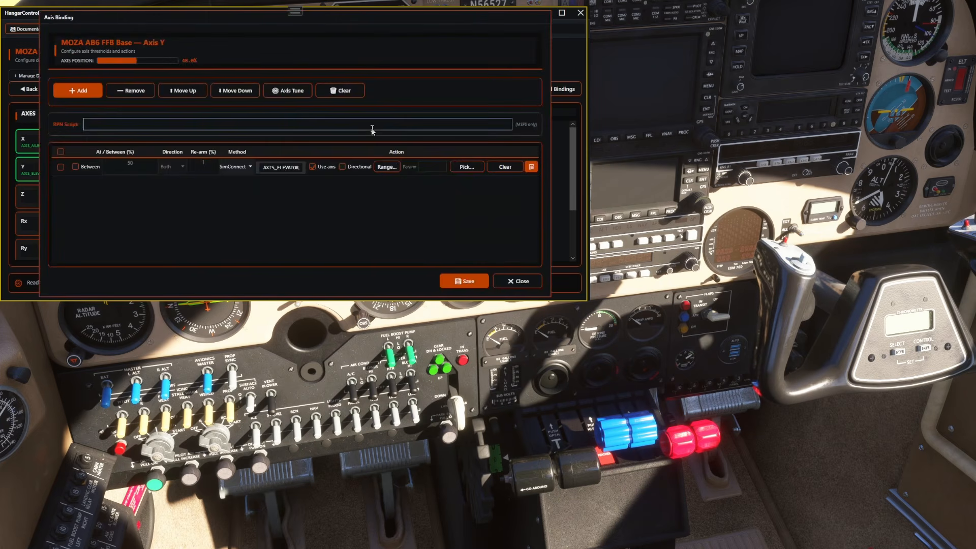
left_click(283, 95)
left_click(347, 186)
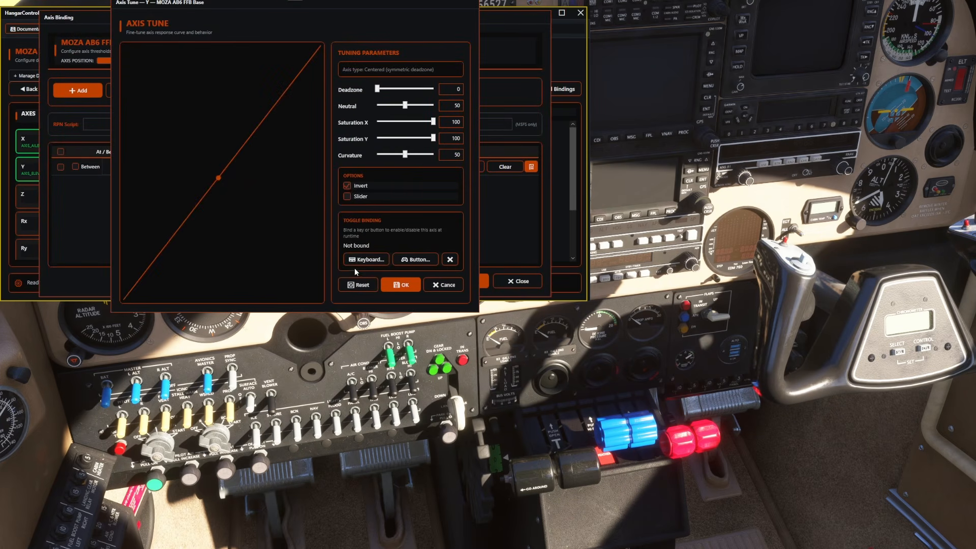
left_click(400, 285)
left_click(464, 281)
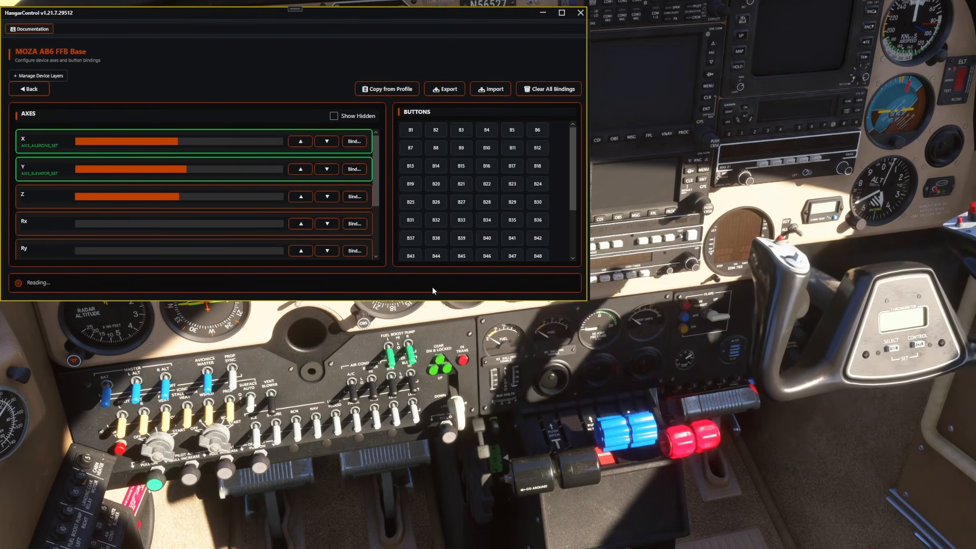
Step: Open the VPC R1-FALCON Pedals configuration and add a new binding row to axis Z
left_click(29, 90)
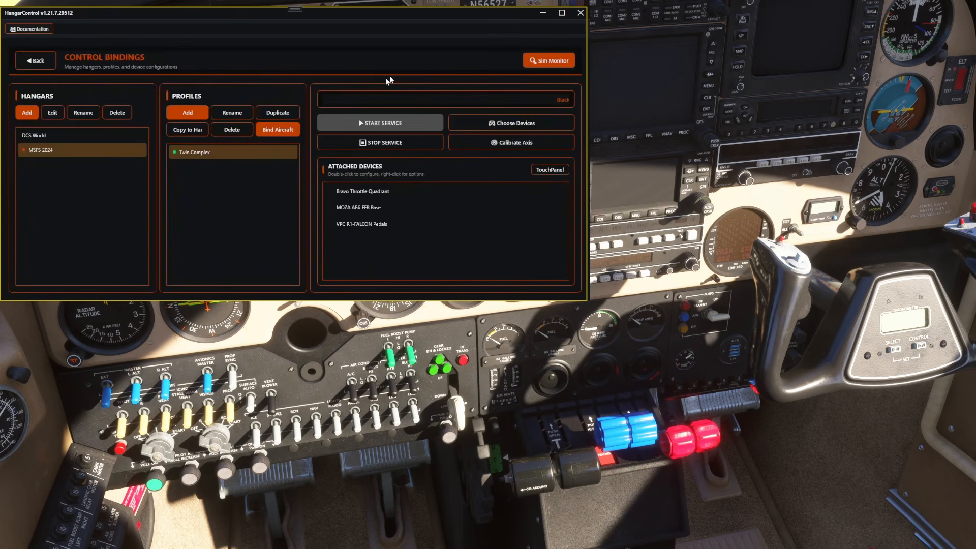
double_click(376, 225)
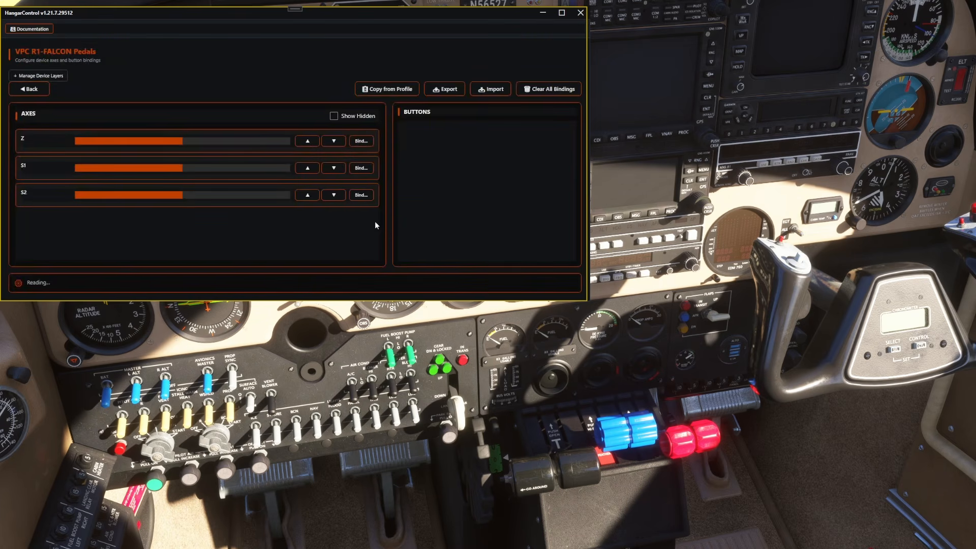
left_click(361, 142)
left_click(77, 91)
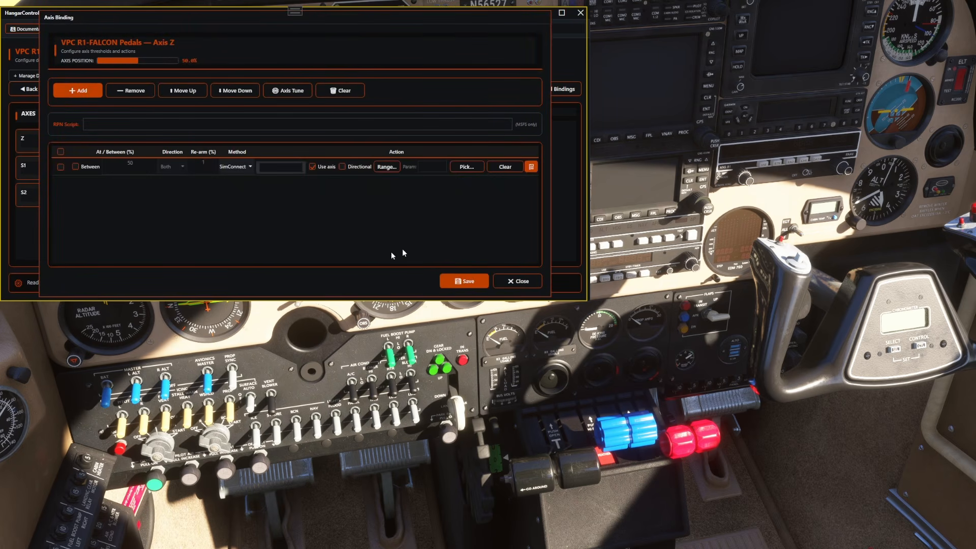
Step: Search the events for rudder, sort the results by name, assign AXIS_RUDDER_SET to pedal axis Z, and save the binding
left_click(454, 169)
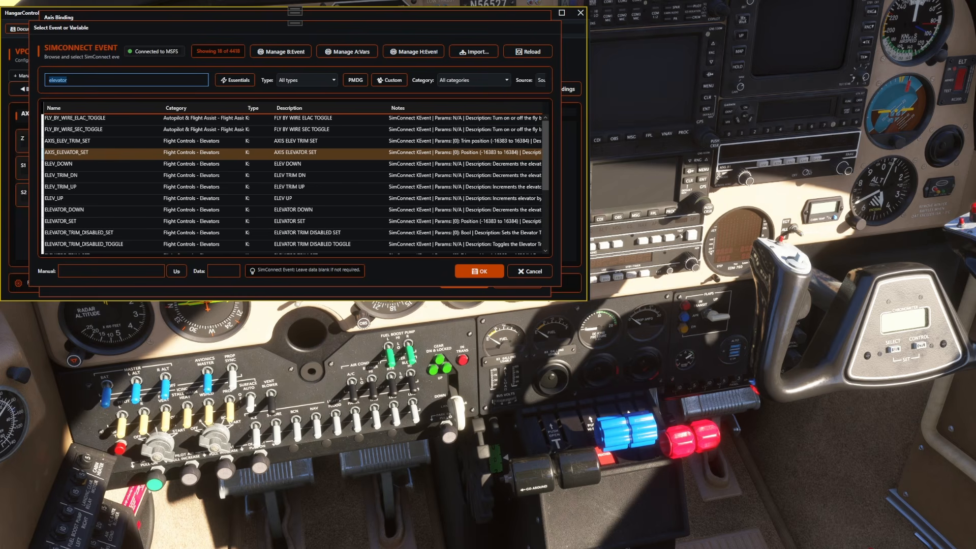
type("rudder")
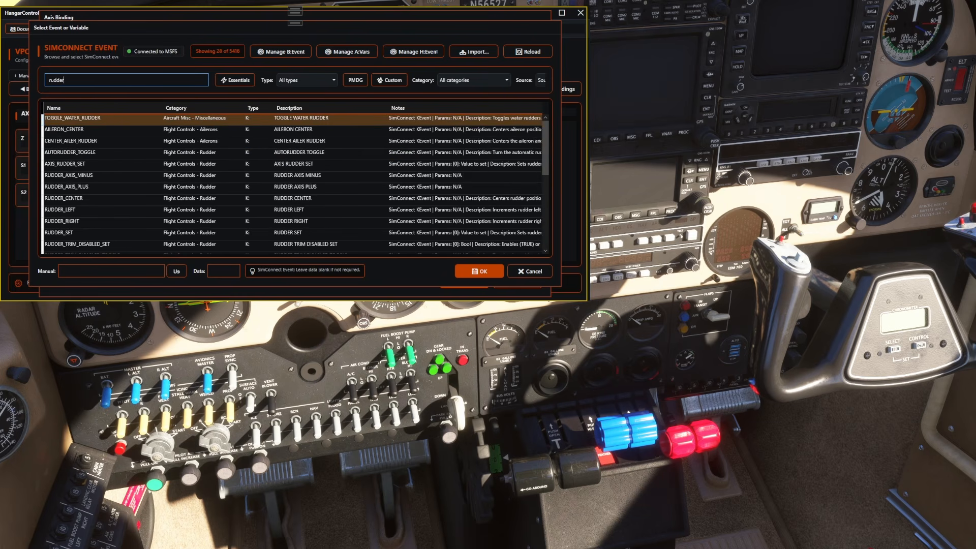
left_click(65, 109)
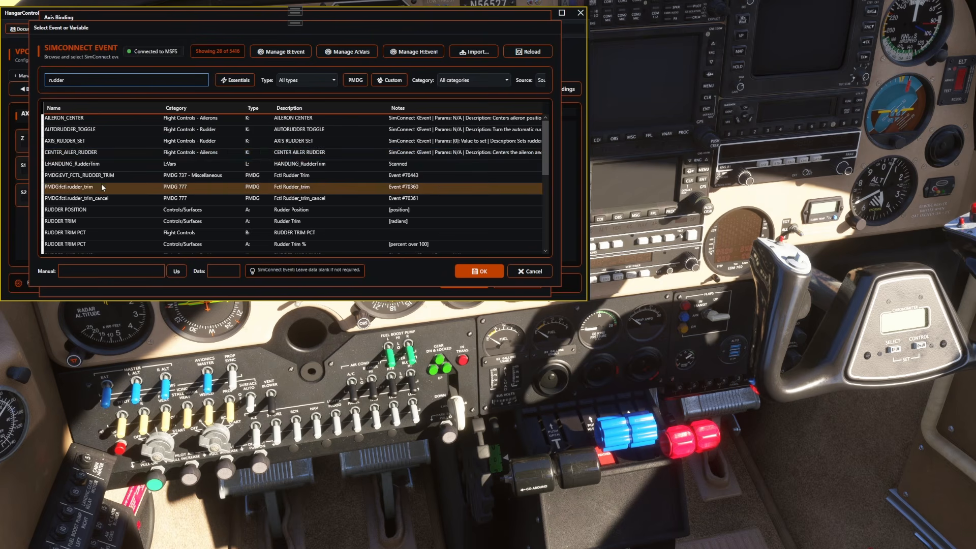
scroll(101, 184, "down", 2)
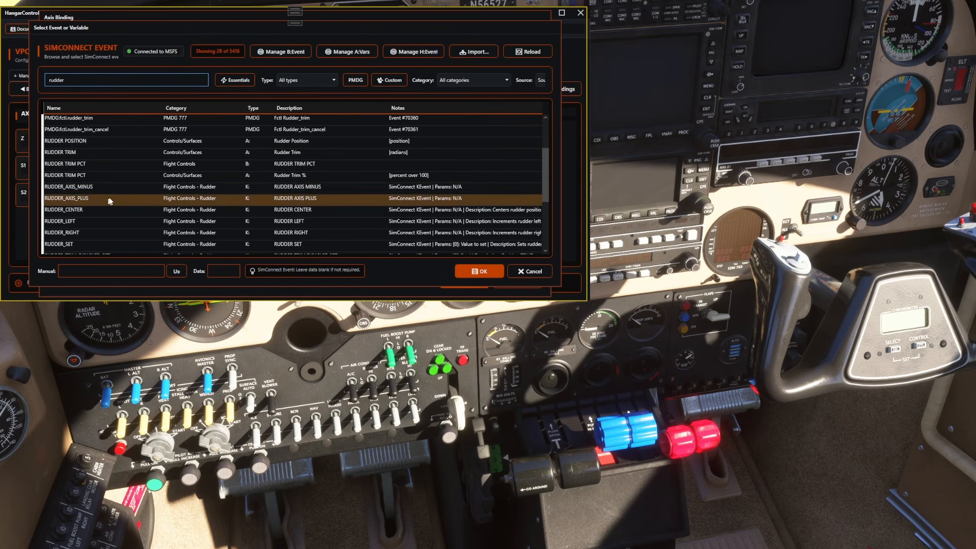
scroll(99, 198, "down", 3)
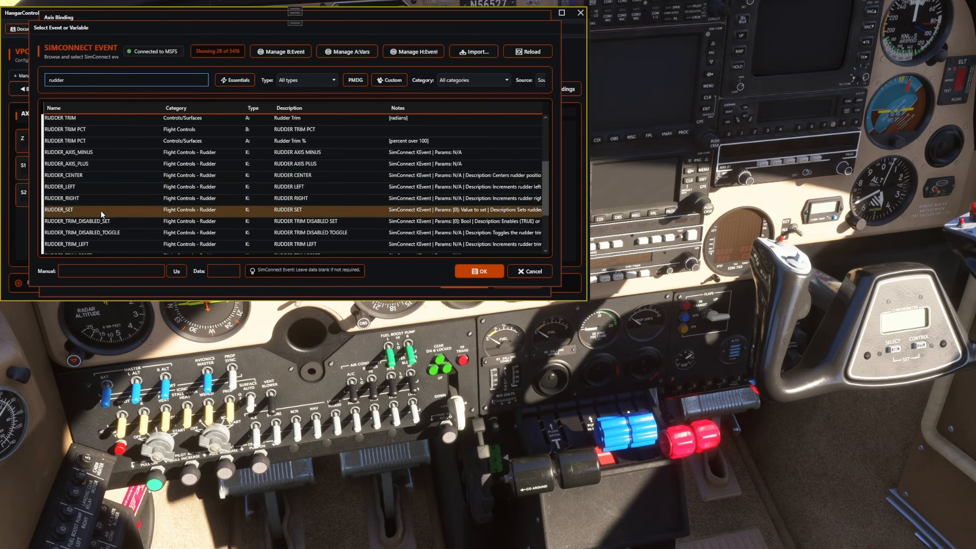
scroll(101, 210, "up", 5)
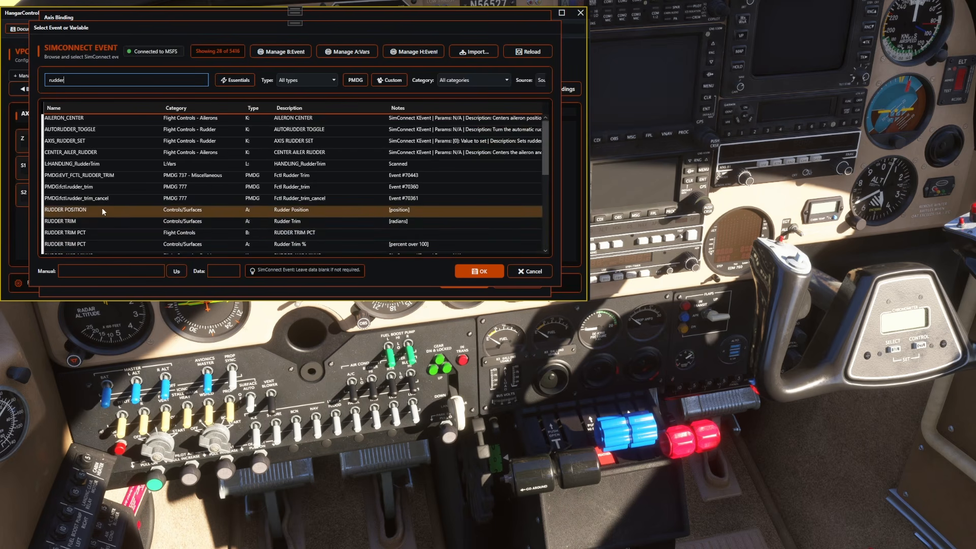
left_click(102, 141)
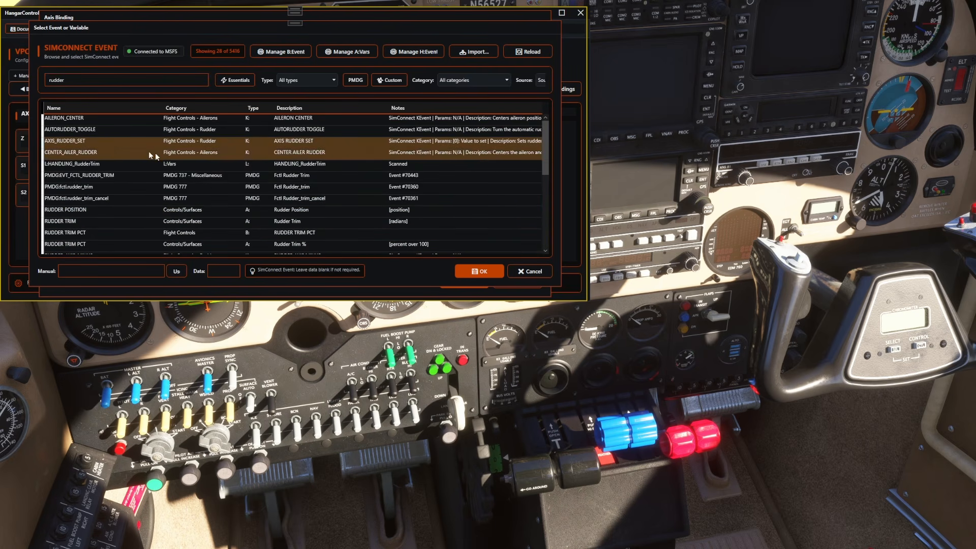
left_click(477, 274)
left_click(467, 281)
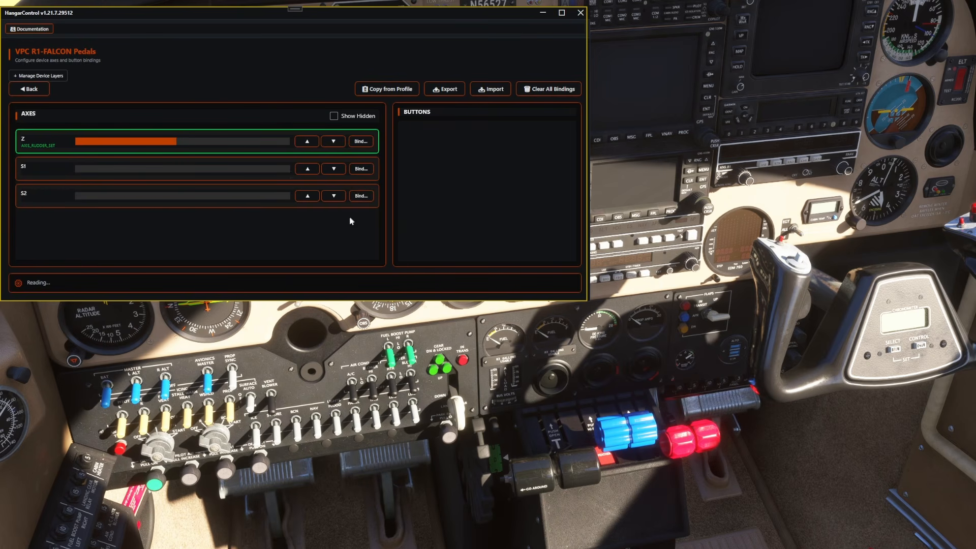
Step: Add a binding row on pedal axis S1 and search its SimConnect events for brakes
left_click(361, 168)
left_click(76, 91)
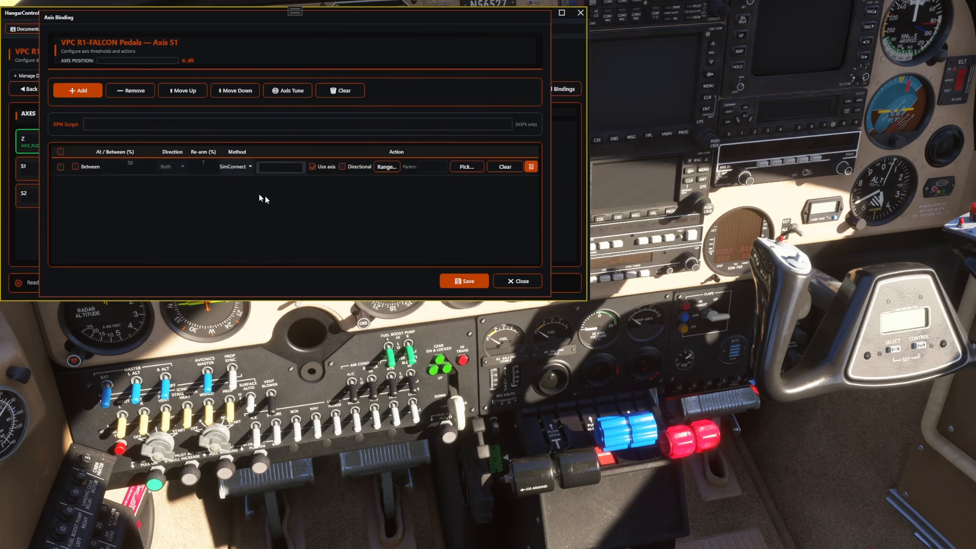
left_click(463, 167)
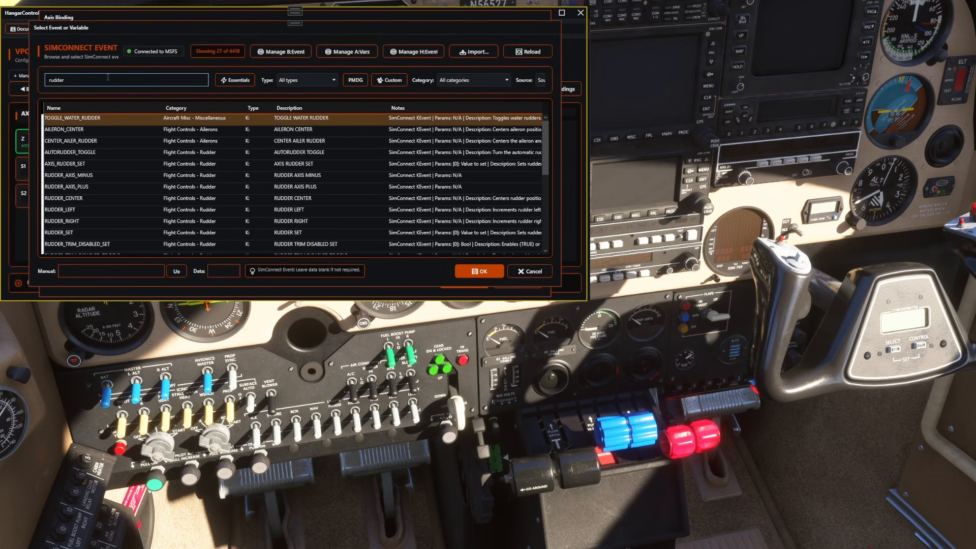
double_click(54, 80)
type("bra")
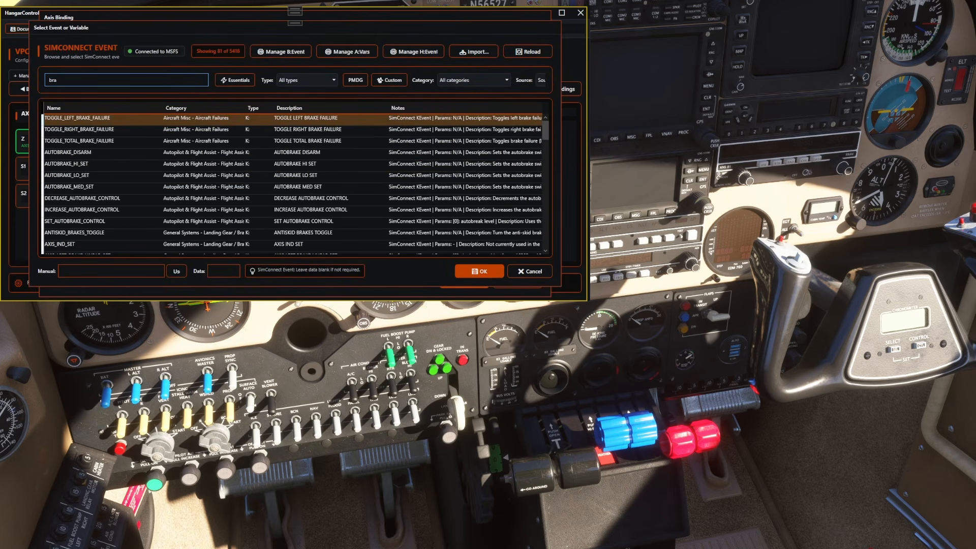
type("kes")
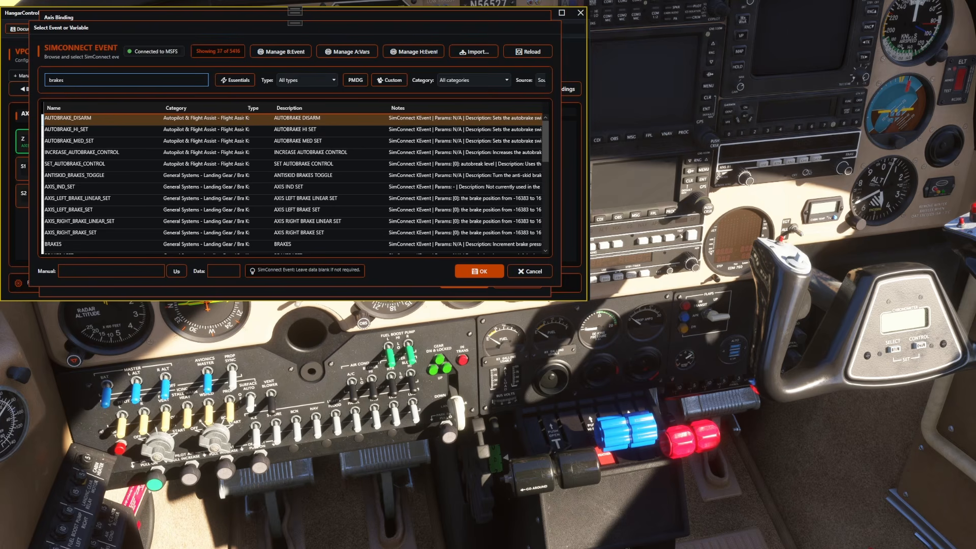
Step: Assign the BRAKES_LEFT event to axis S1 and save the binding
scroll(132, 148, "down", 2)
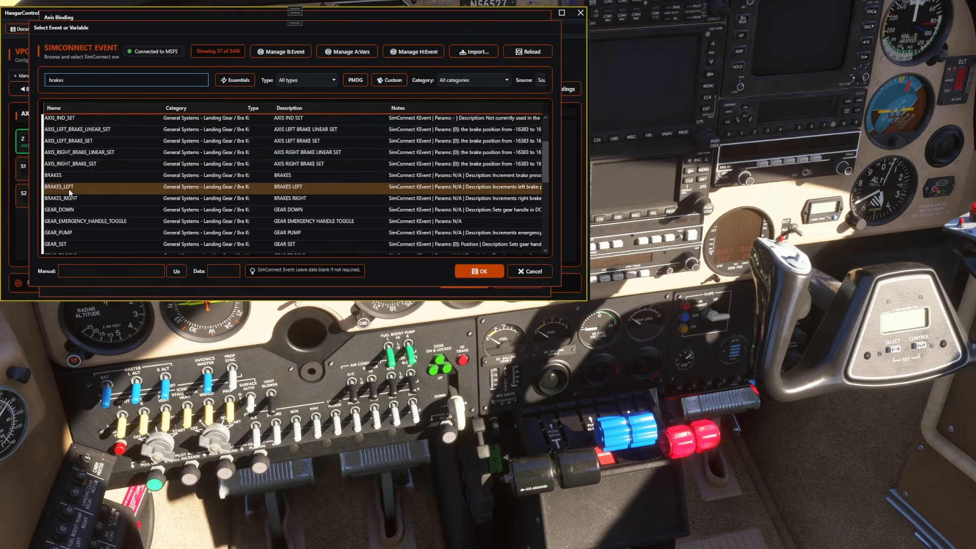
left_click(73, 192)
left_click(460, 273)
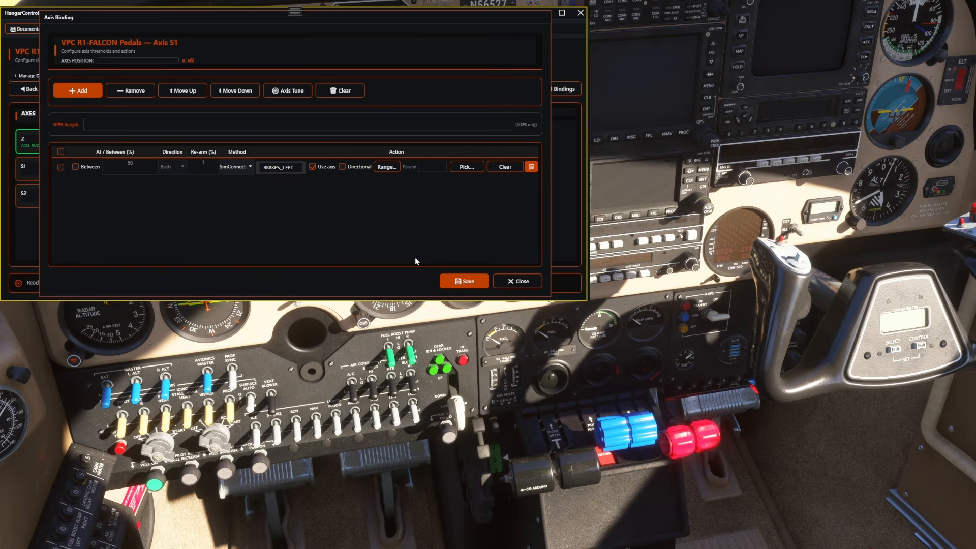
left_click(456, 281)
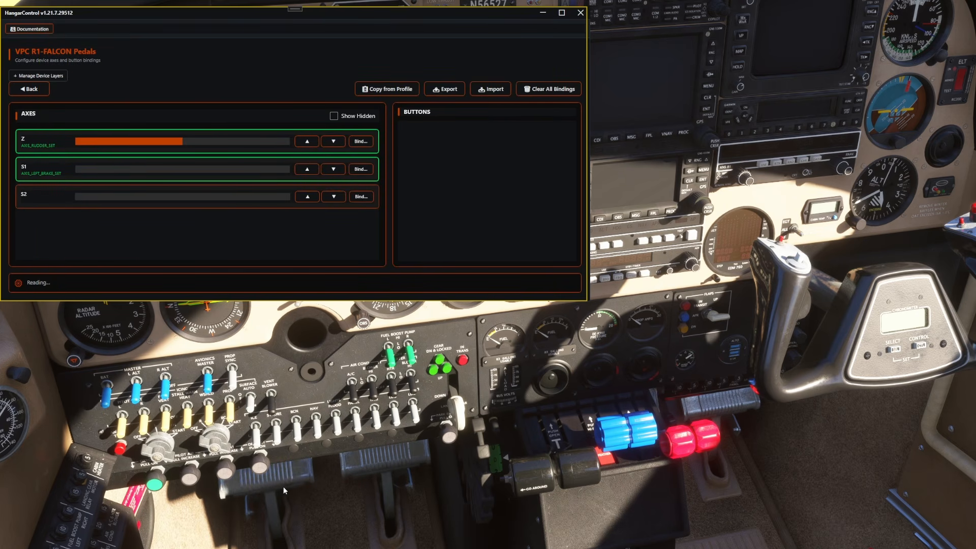
Step: Add a binding on pedal axis S2, enter BRAKES_RIGHT as its event, and save it
left_click(361, 196)
left_click(78, 90)
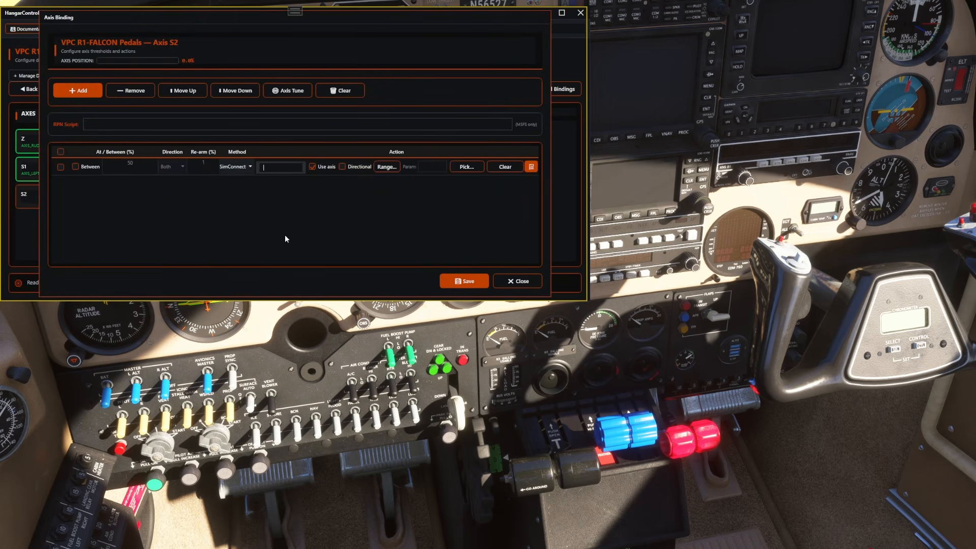
type("BRAKES_RIGHT")
left_click(463, 281)
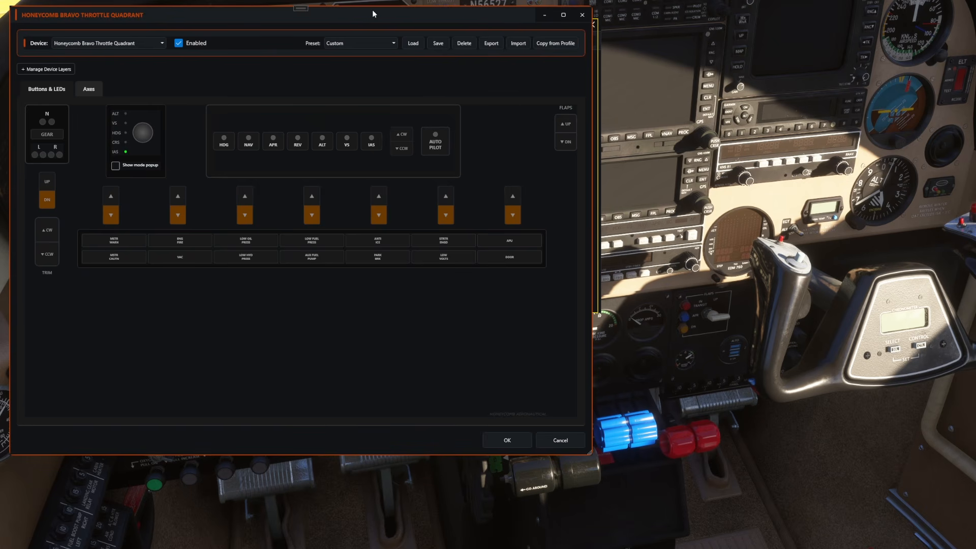
Step: Clear the lever 6 (axis Z) binding of the Bravo Throttle Quadrant, hide the cockpit yoke, and accept the device configuration
left_click(88, 90)
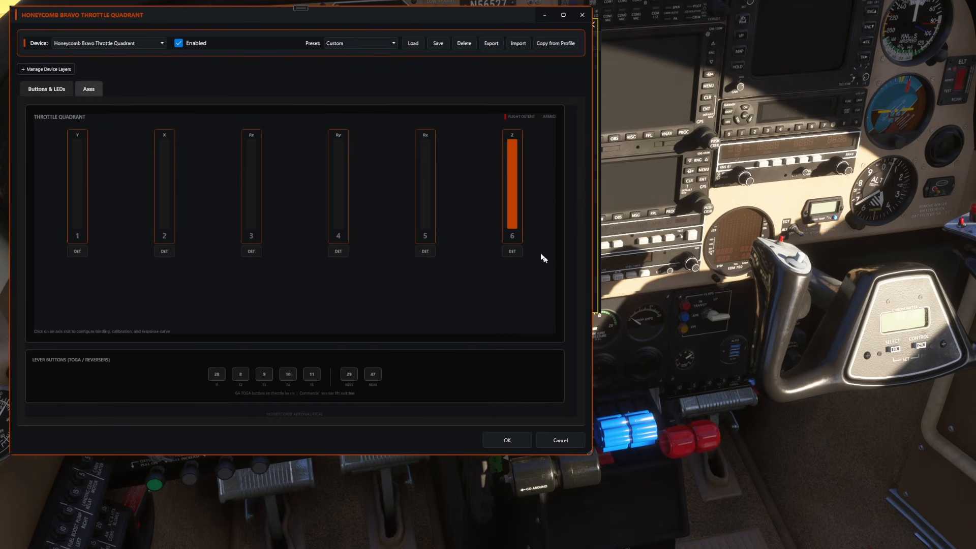
right_click(511, 179)
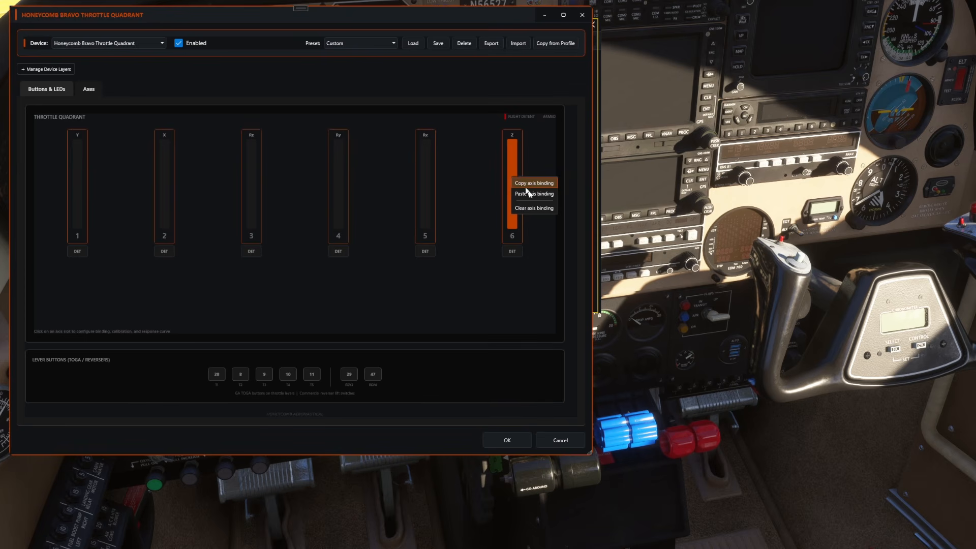
left_click(541, 209)
left_click(316, 258)
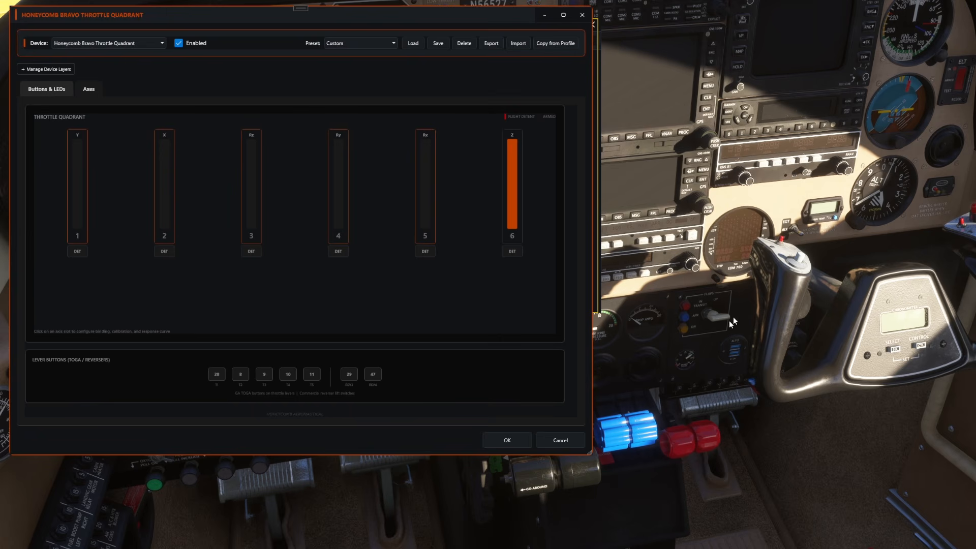
left_click(816, 275)
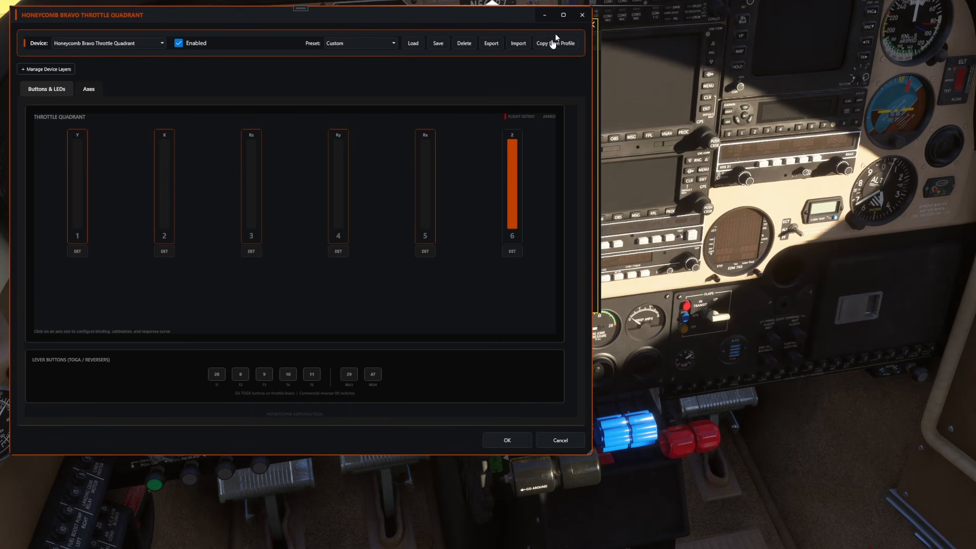
left_click(519, 438)
Step: Move the HangarControl window clear of the simulator toolbar and set the time of day to 12:55 in the Weather settings
left_click_drag(455, 33, 453, 185)
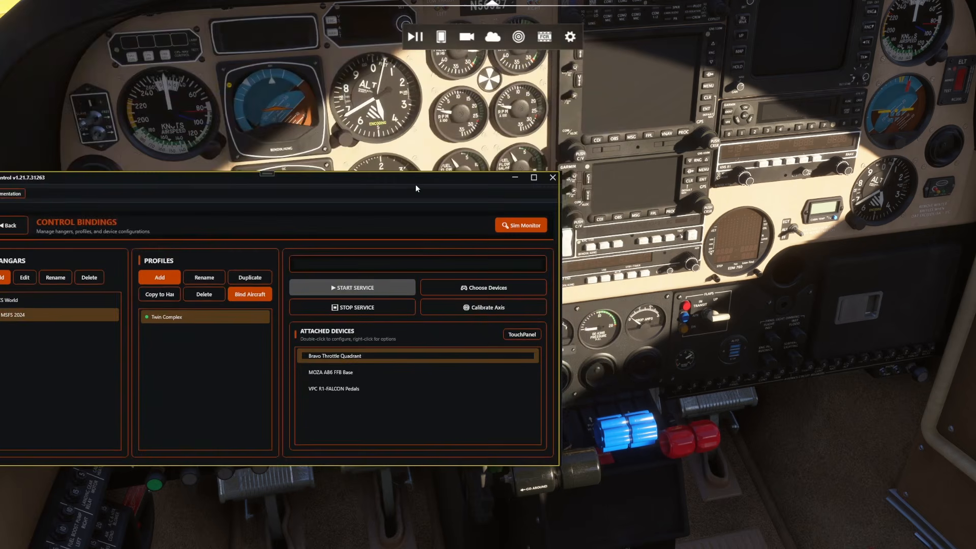
left_click(492, 37)
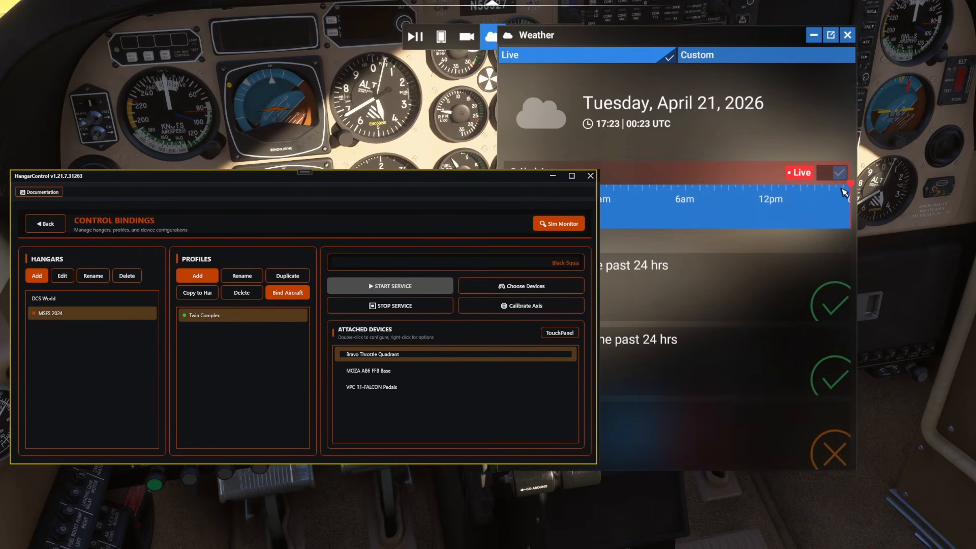
left_click_drag(840, 189, 786, 182)
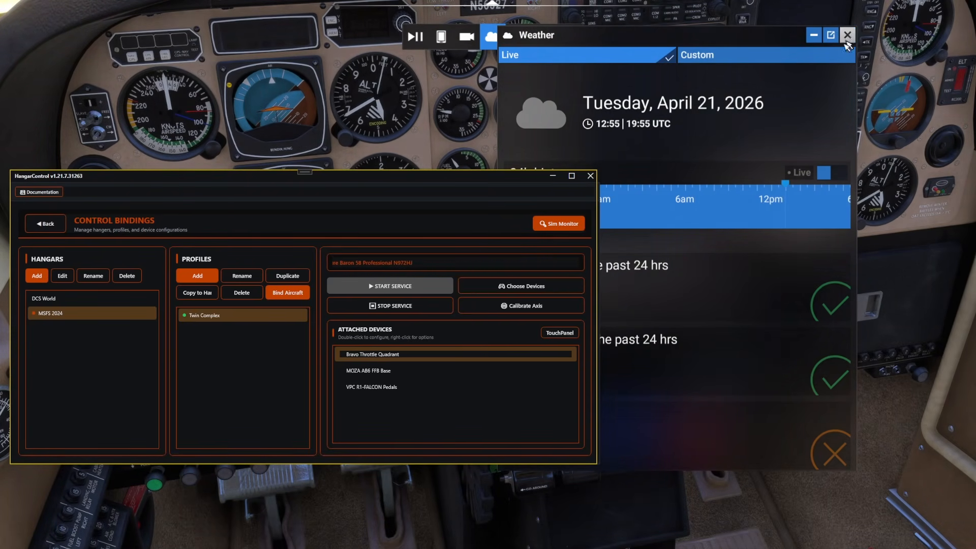
left_click(847, 34)
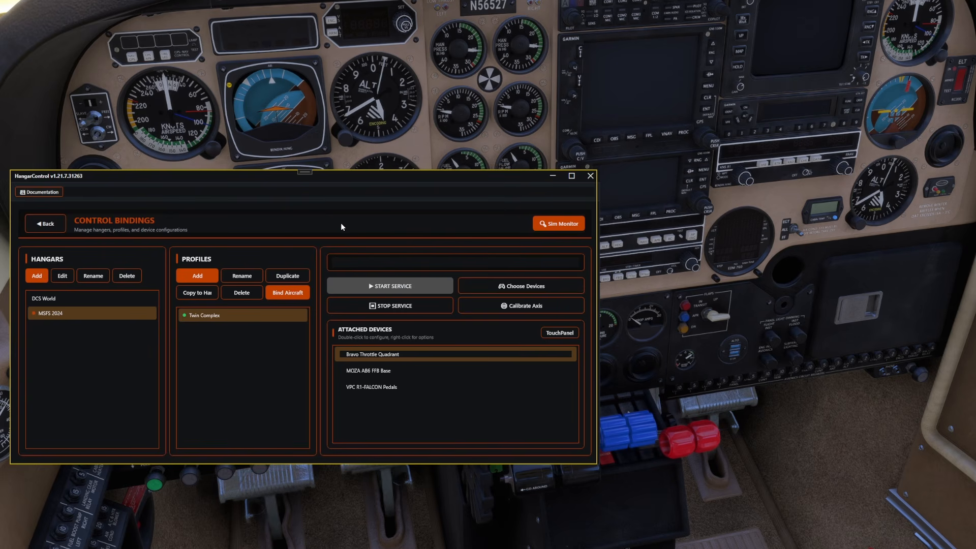
Step: Move the HangarControl window off the flap lever area, reopen the Bravo Throttle Quadrant axes, and add a binding row to axis Z
scroll(791, 393, "up", 4)
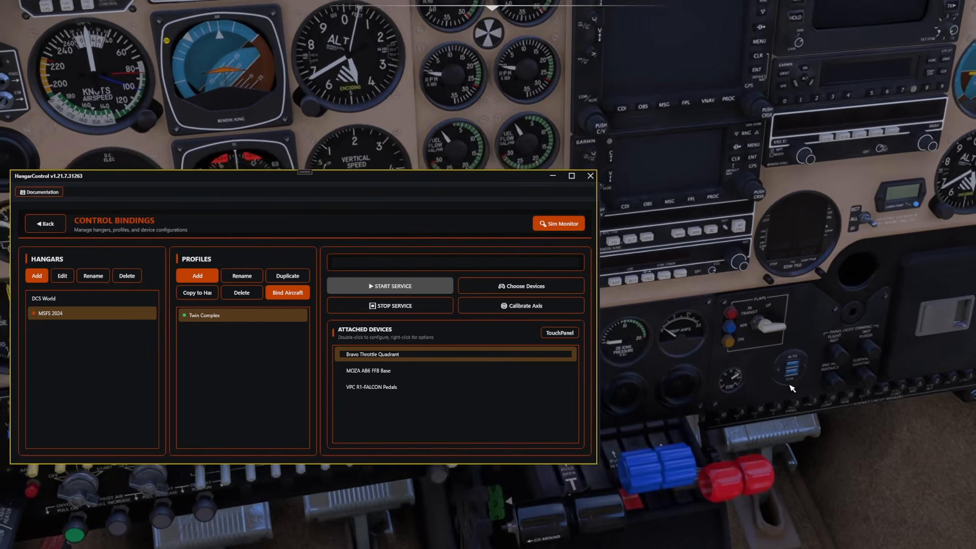
scroll(791, 389, "up", 3)
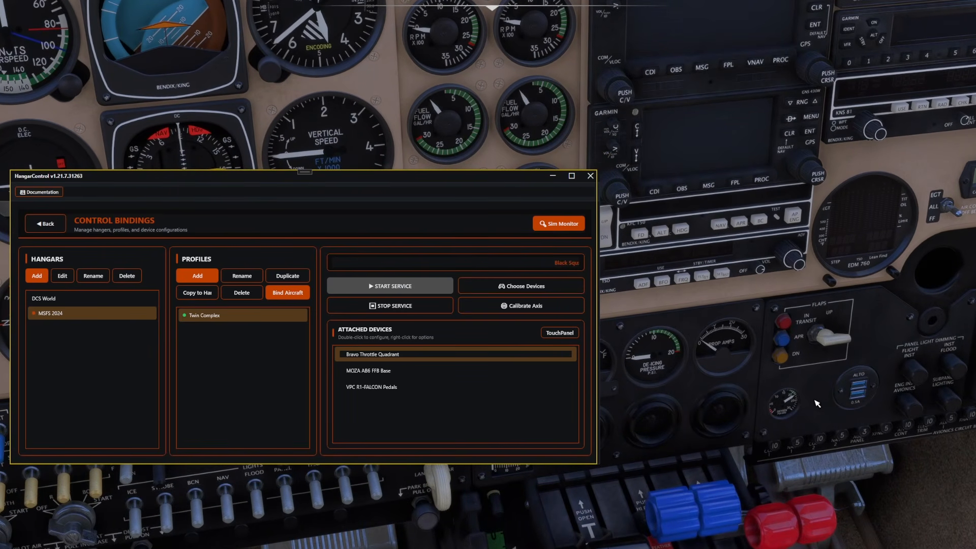
left_click_drag(342, 179, 331, 8)
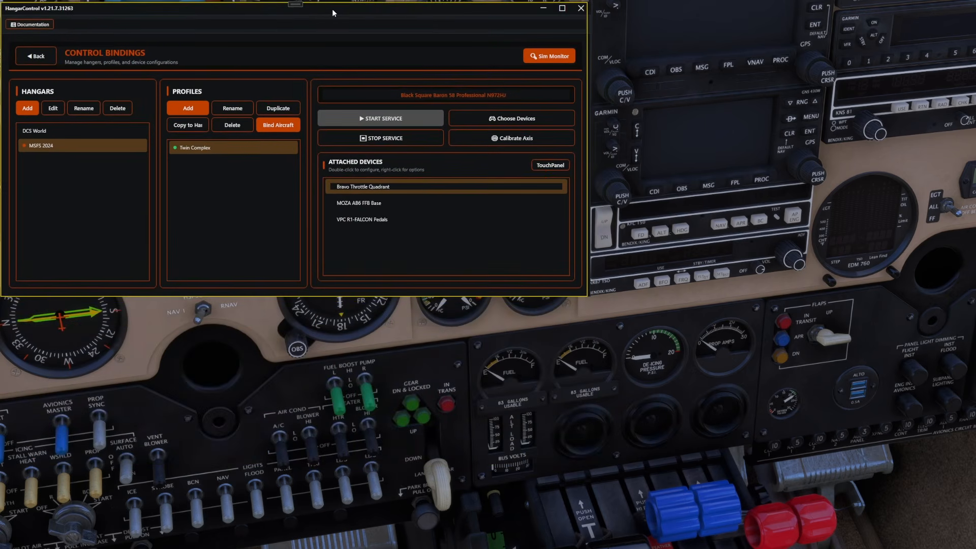
double_click(384, 188)
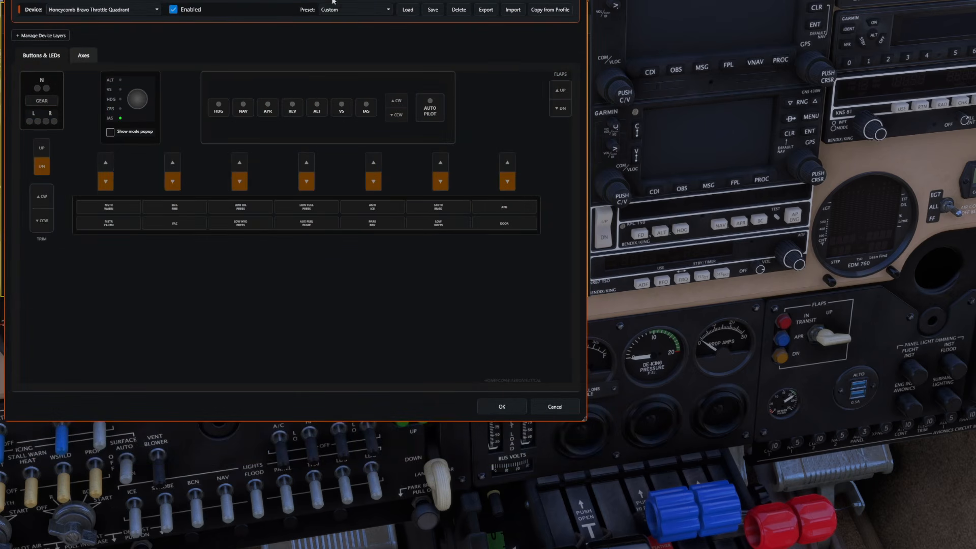
left_click_drag(320, 0, 330, 18)
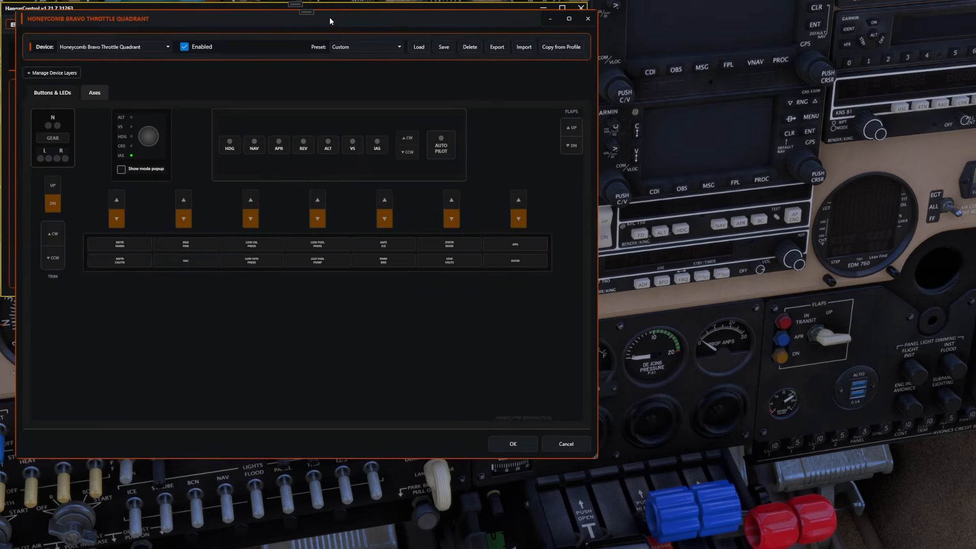
left_click(95, 93)
left_click(511, 186)
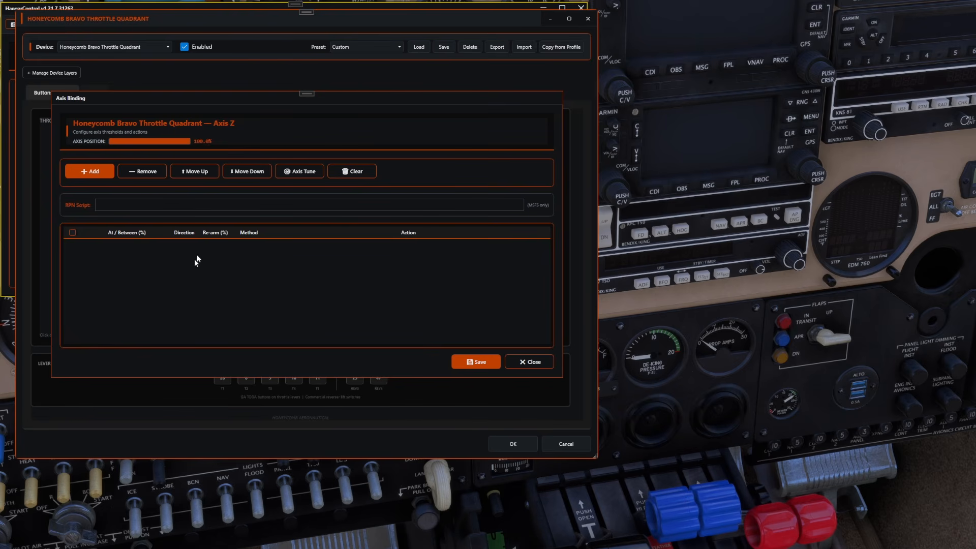
left_click(87, 172)
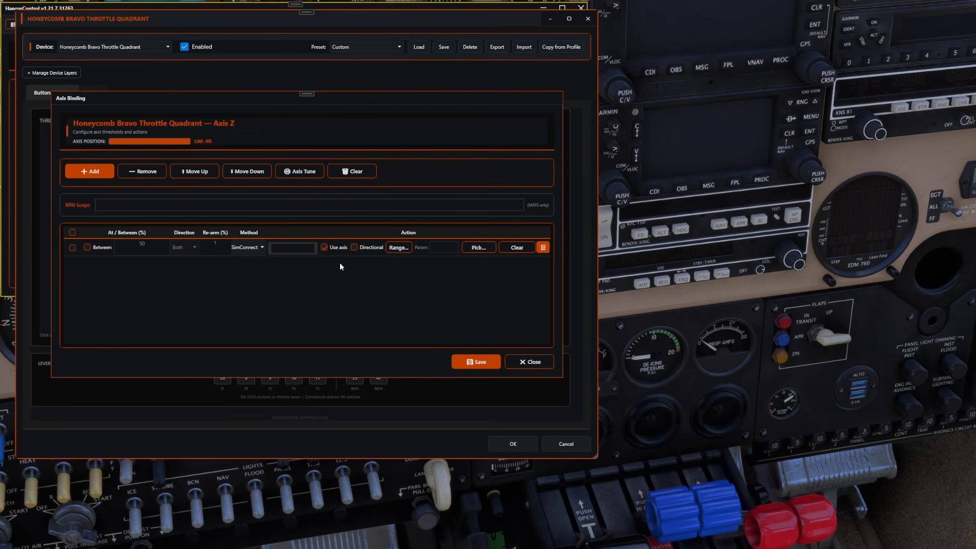
Step: Explore the Axis Range settings of the axis Z binding, toggling the full axis range off and on, and cancel them
left_click(323, 247)
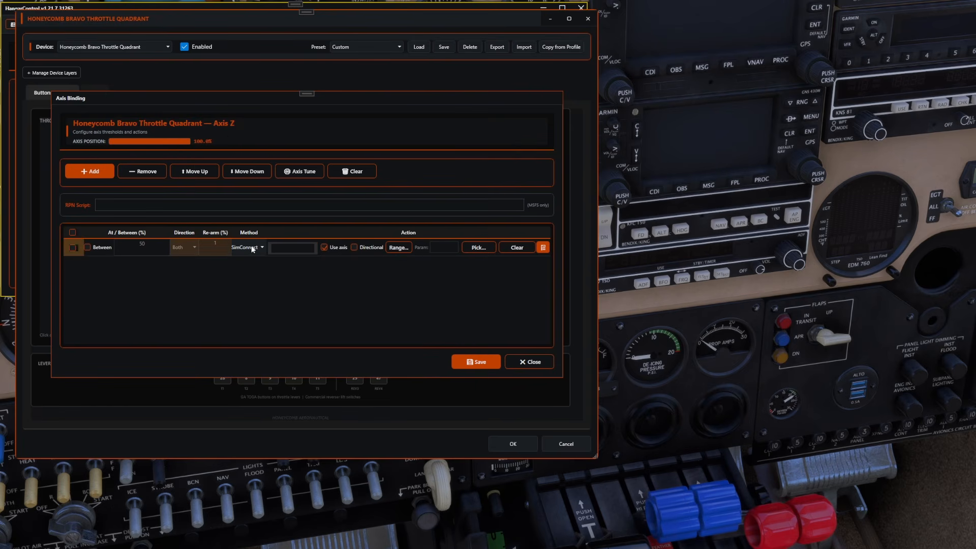
left_click(398, 248)
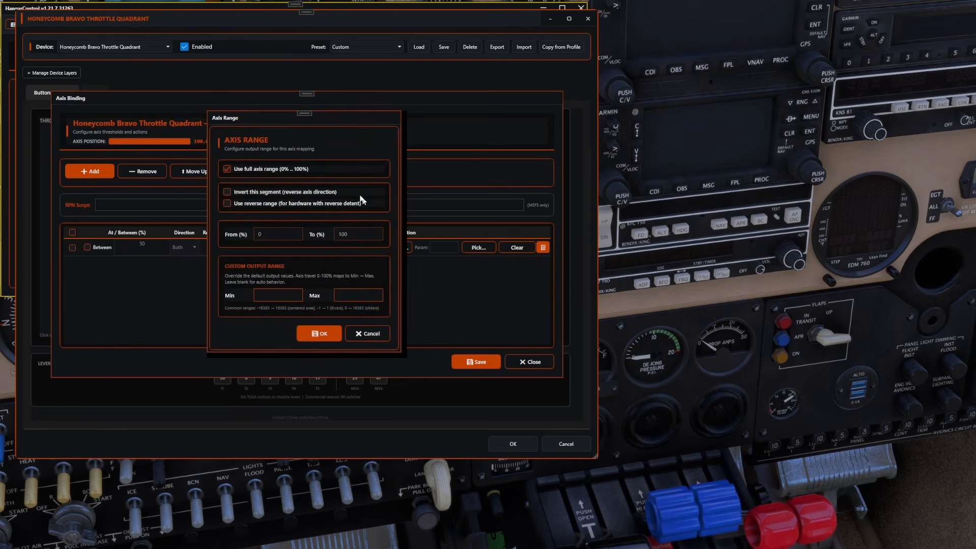
left_click(227, 168)
left_click(340, 239)
left_click(279, 296)
left_click(229, 169)
left_click(356, 333)
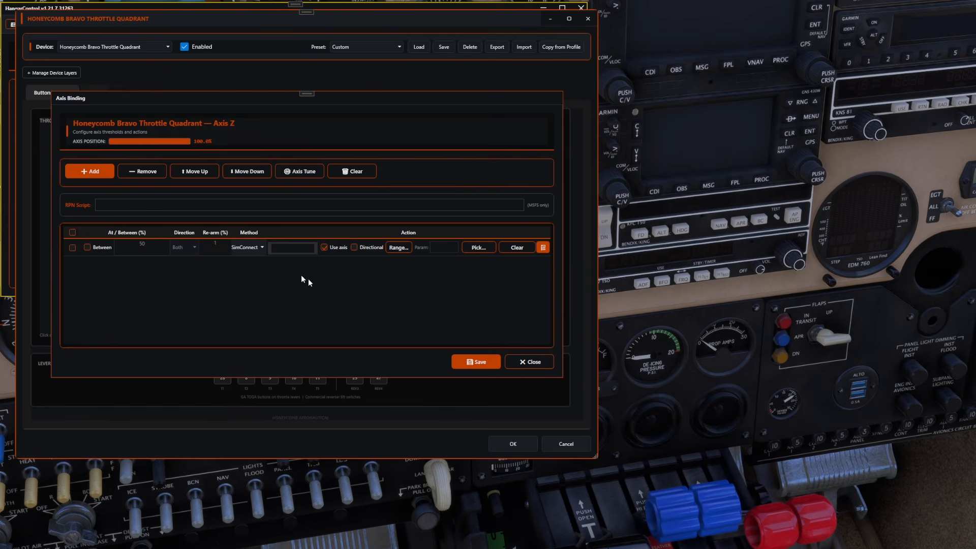
Step: Turn off axis use for the axis Z binding row and make it trigger between 0 and 33%
left_click(324, 247)
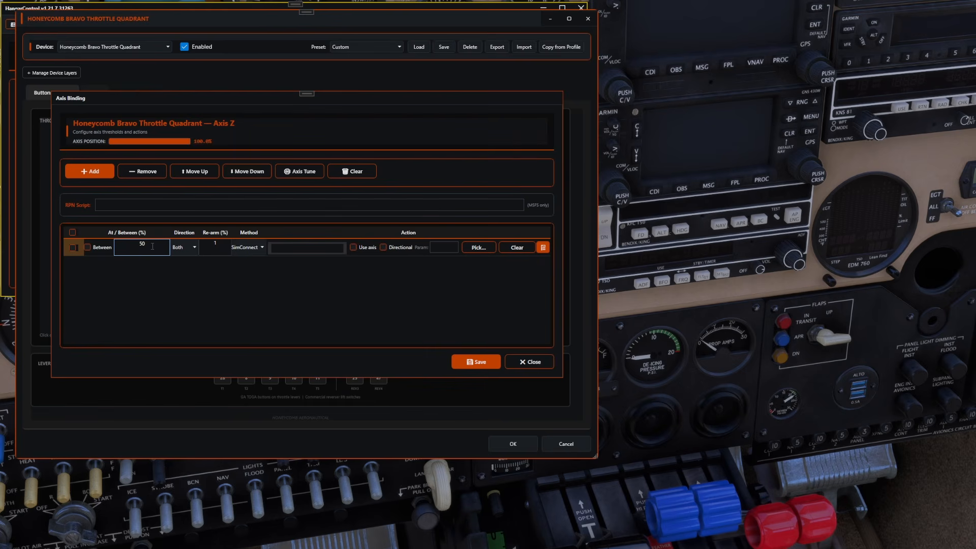
left_click_drag(147, 244, 129, 242)
left_click(87, 247)
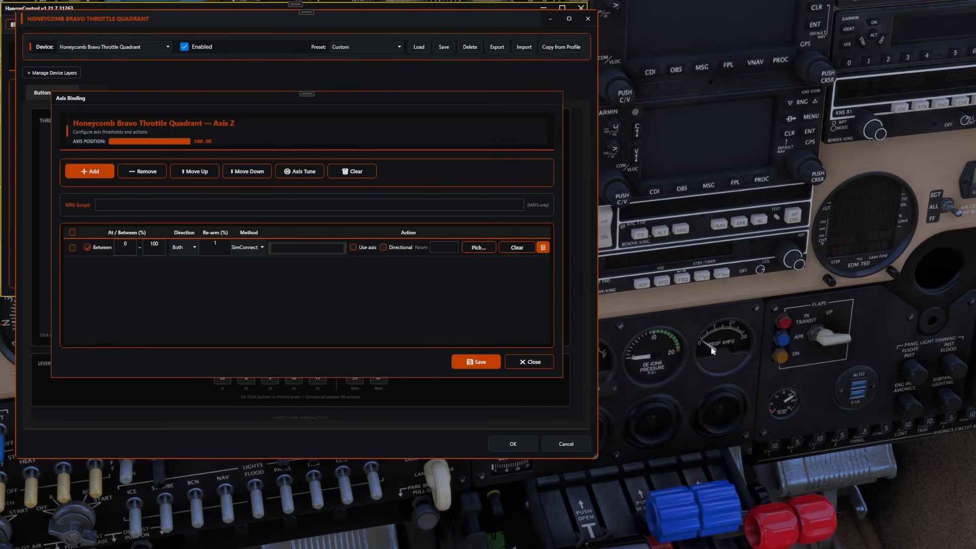
left_click(122, 248)
left_click_drag(162, 245, 121, 246)
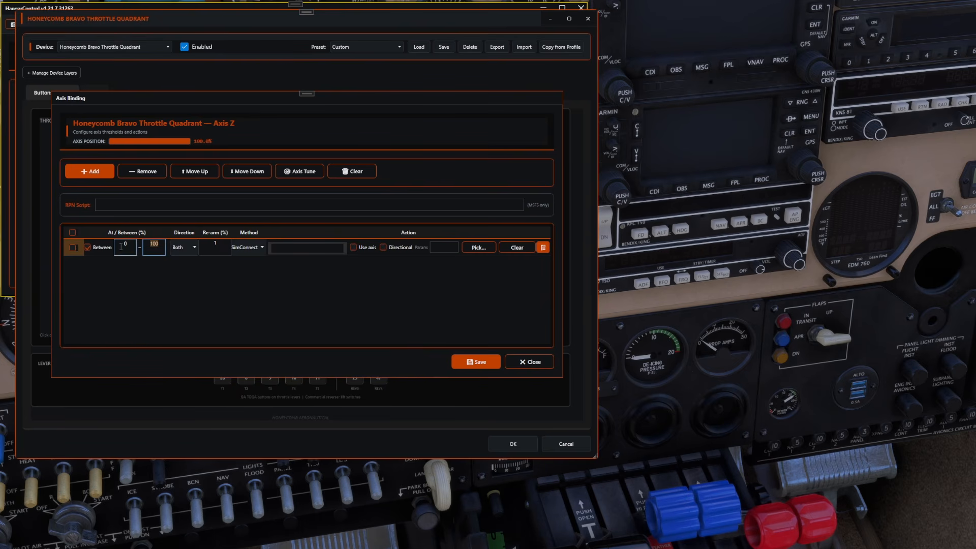
type("33")
Step: Keep the row's direction at Both and assign the SimConnect action FLAPS_UP to it
left_click(187, 248)
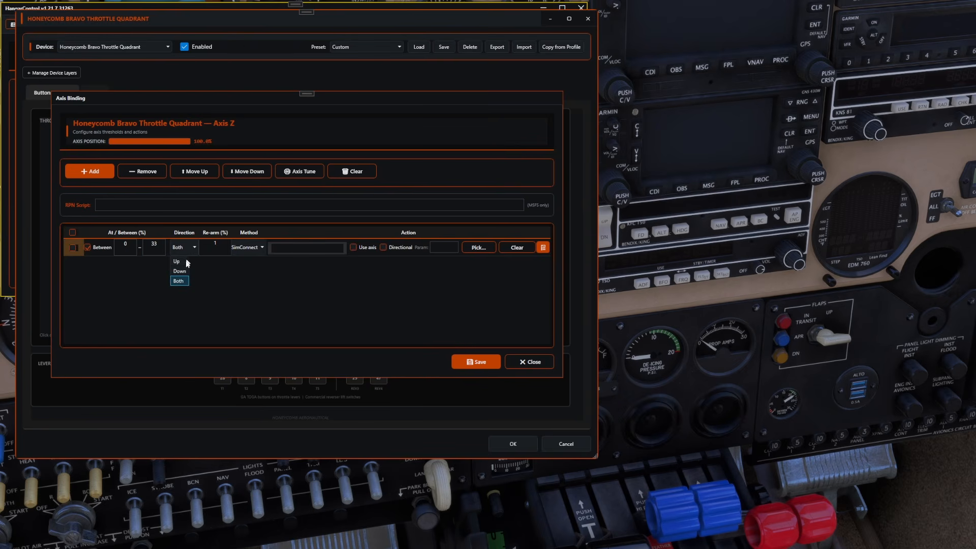
left_click(278, 304)
left_click(299, 250)
type("FLAPS_UP")
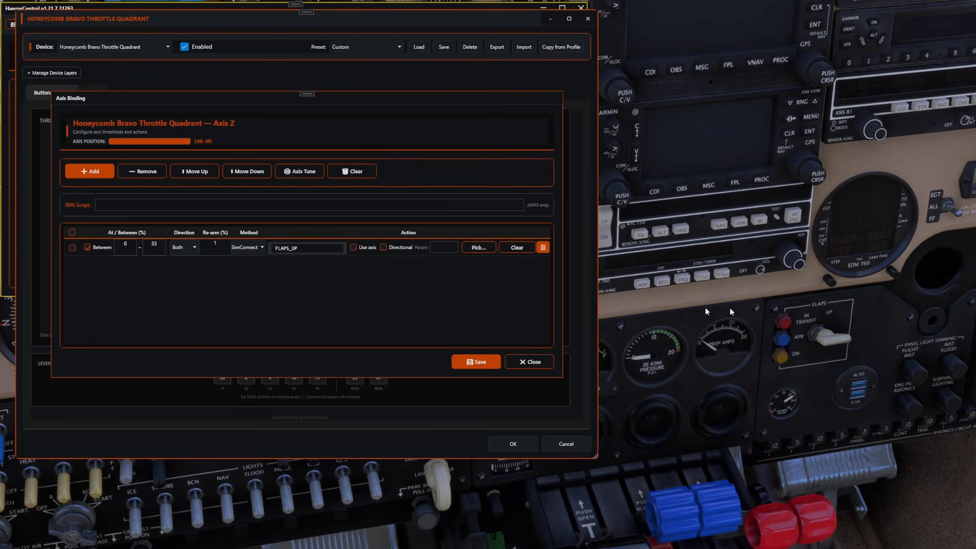
Step: Add a second axis Z row without axis use, triggering FLAPS_1 between 35 and 66%
left_click(87, 172)
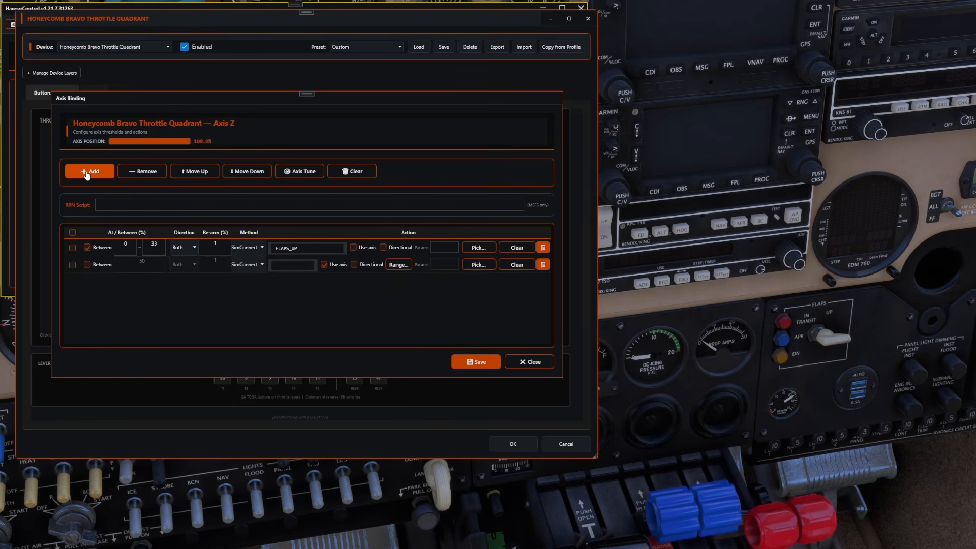
left_click(88, 264)
left_click(328, 264)
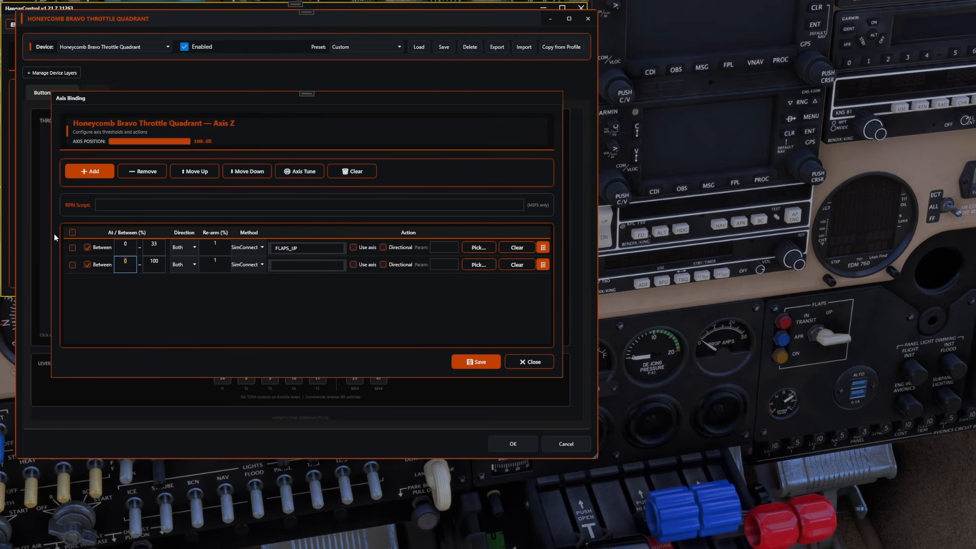
type("35")
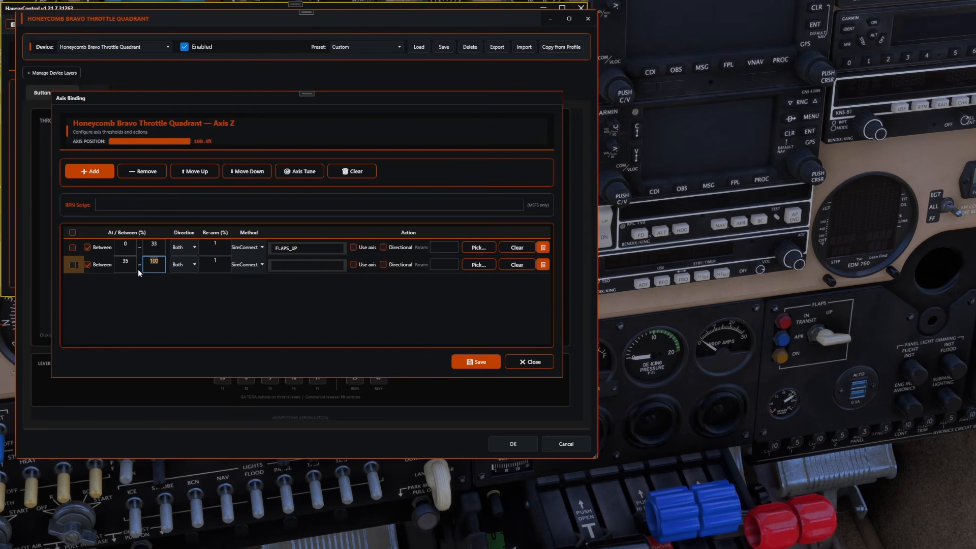
left_click(296, 266)
type("FLAPS_1")
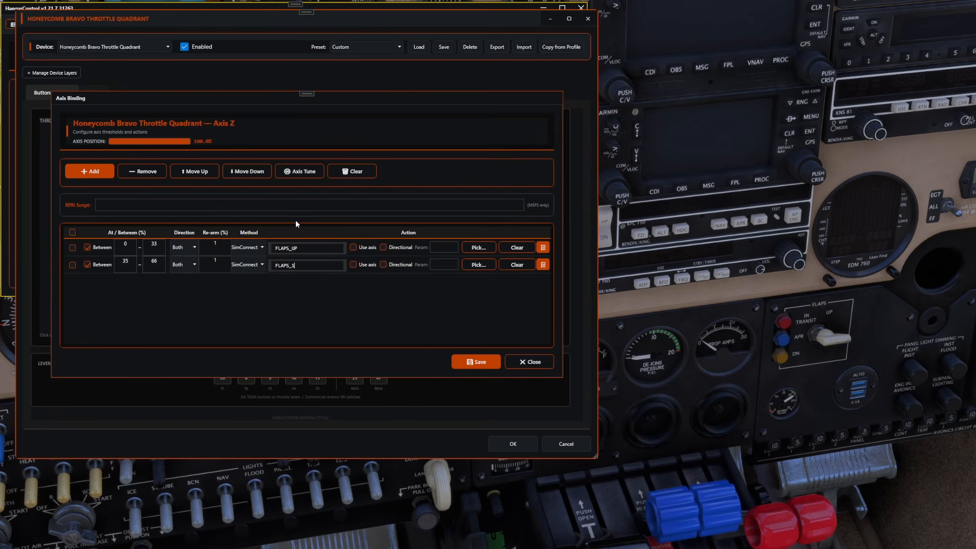
Step: Add a third axis Z row triggering FLAPS_2 between 68 and 100%, and save the axis binding
left_click(81, 172)
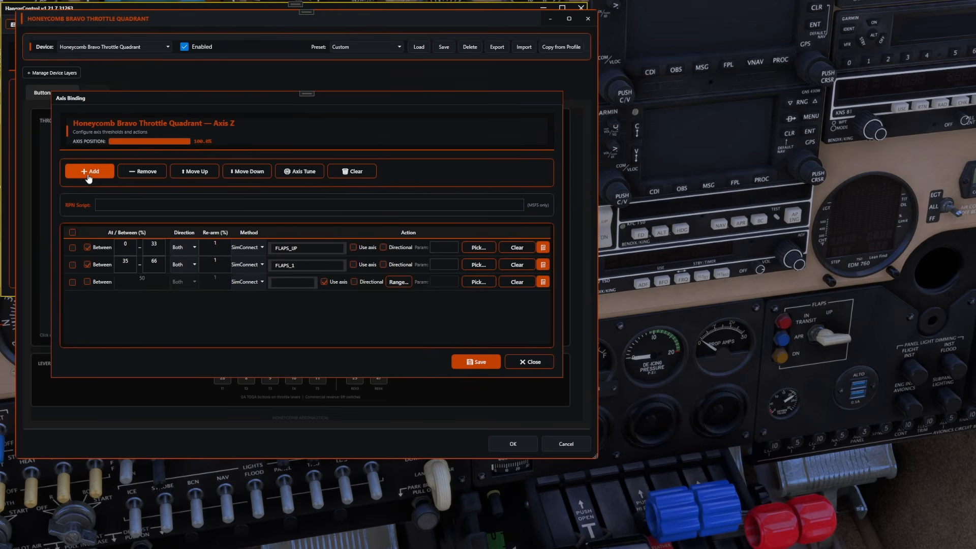
left_click(90, 282)
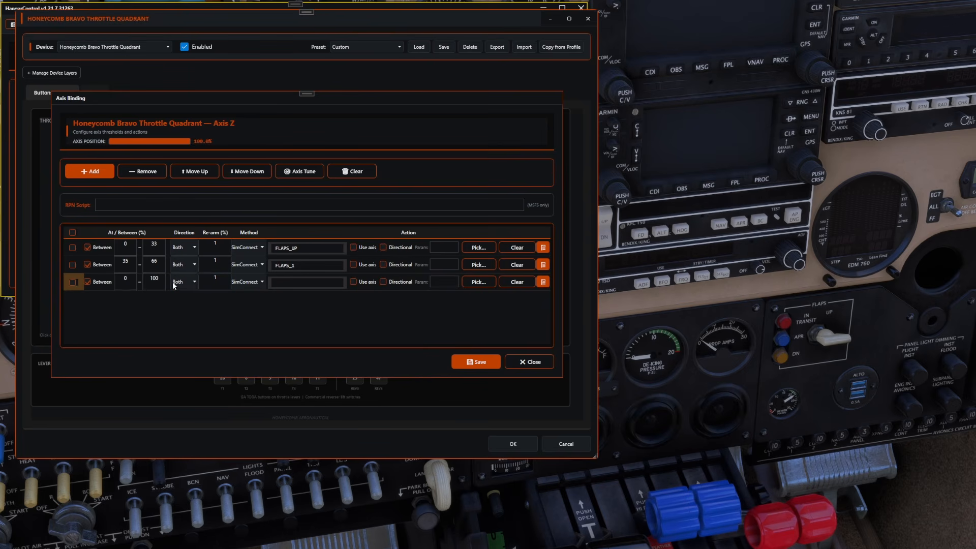
left_click(160, 278)
type("68")
left_click(154, 279)
left_click(284, 282)
type("FLAPS_2")
left_click(472, 362)
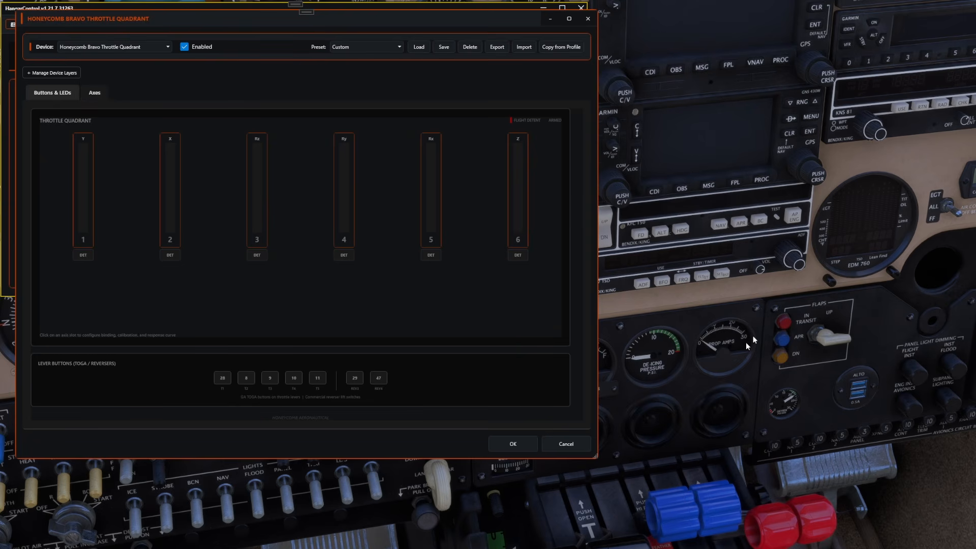
Step: Reopen the lever 6 (axis Z) binding, toggle Invert in its Axis Tune settings, and save the binding
left_click(519, 200)
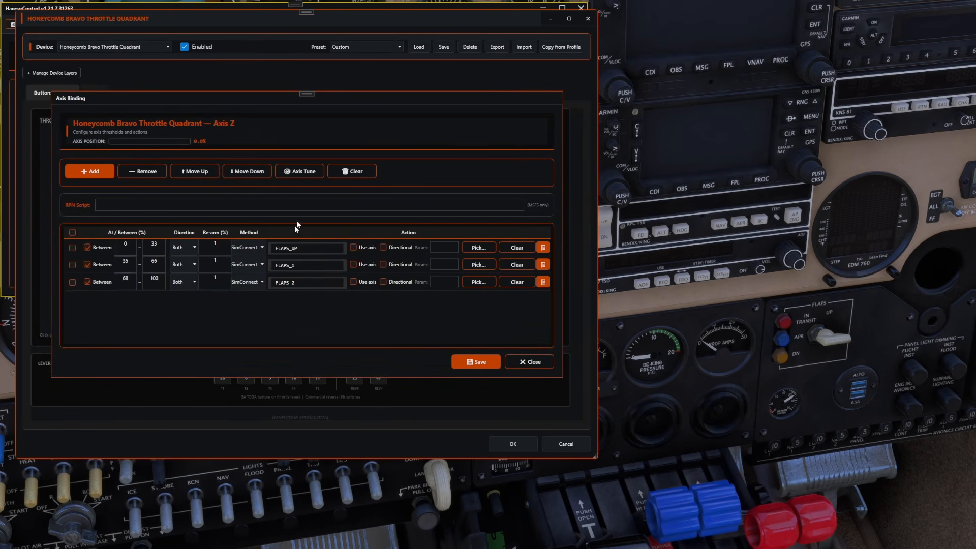
left_click(304, 173)
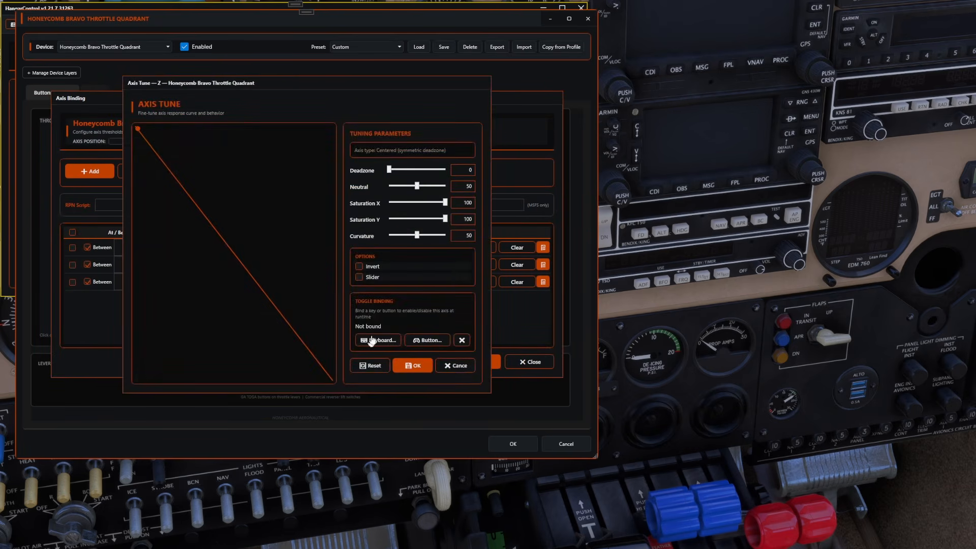
left_click(360, 267)
left_click(413, 366)
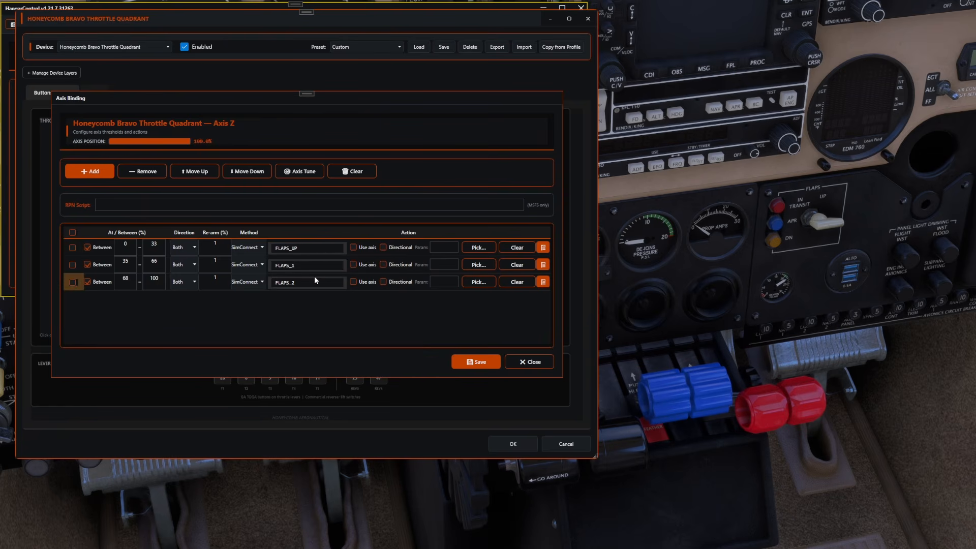
left_click(141, 202)
left_click(470, 363)
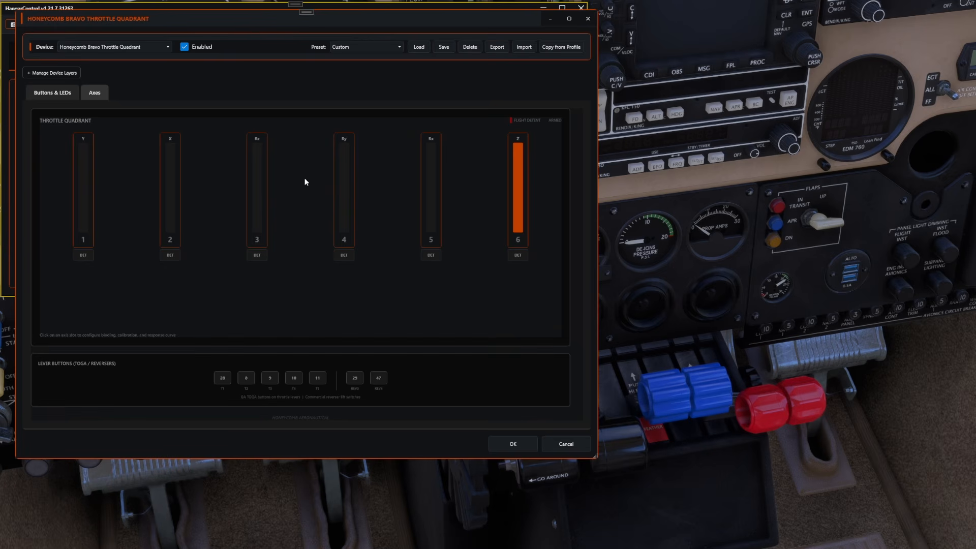